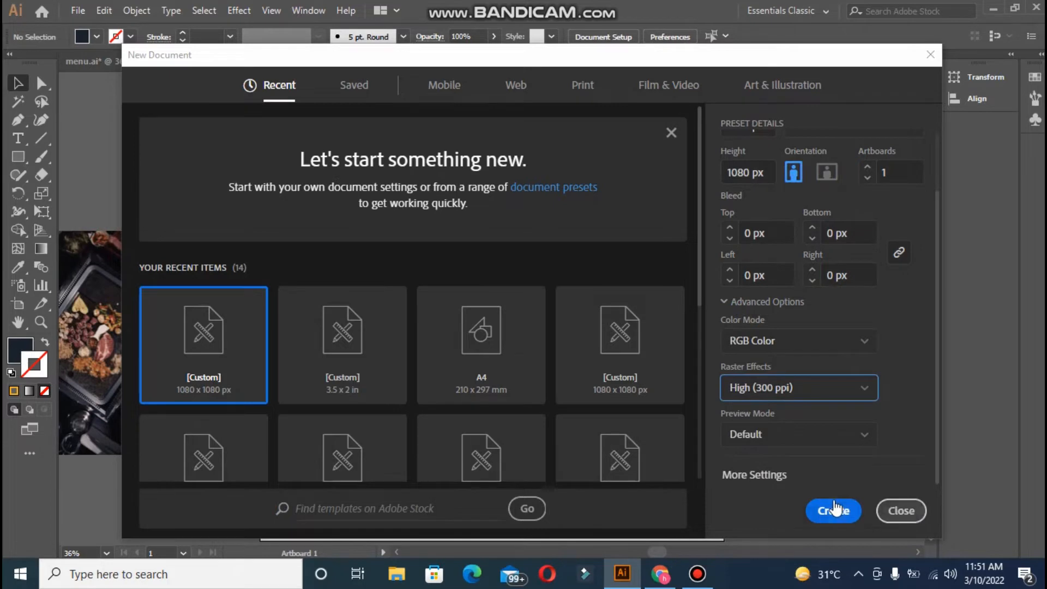
- Create the 1080 × 1080 px RGB document at 300 ppi
click(902, 511)
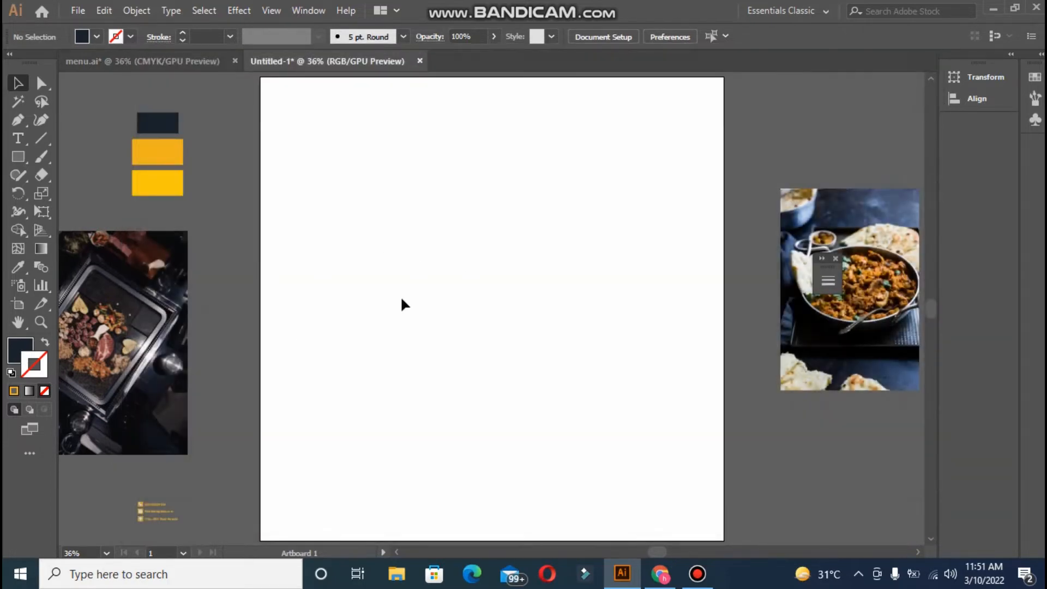
click(18, 156)
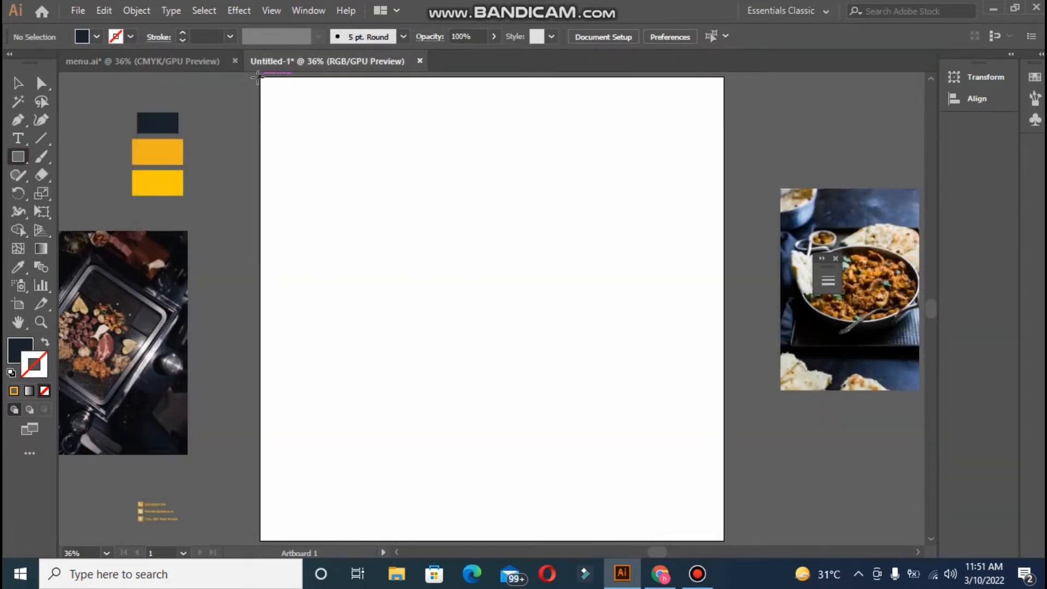
- Draw a dark navy rectangle covering the whole artboard as the background, then deselect it
drag(261, 76, 723, 513)
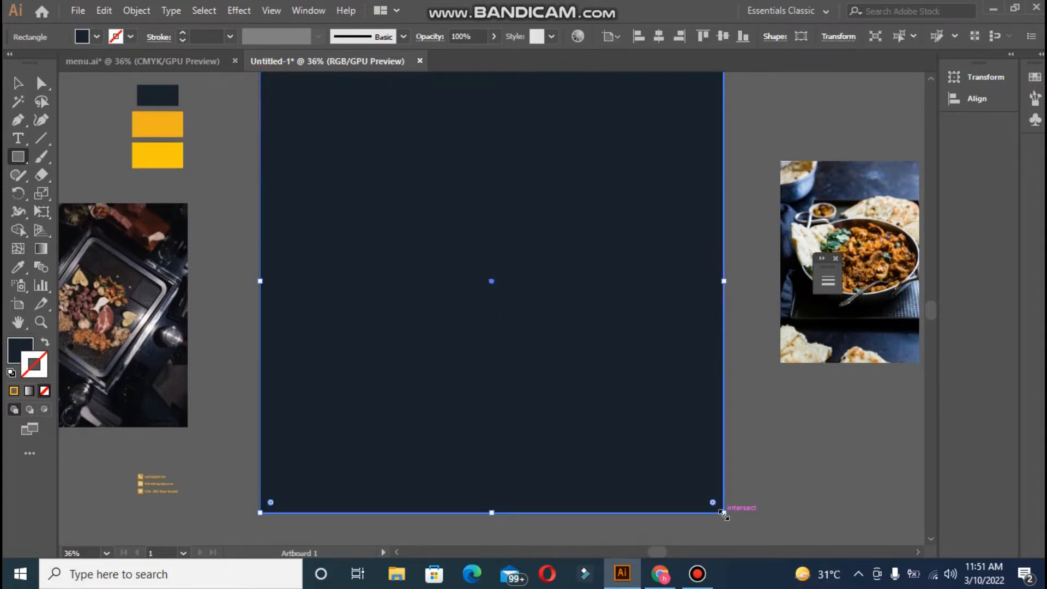
key(ctrl+minus)
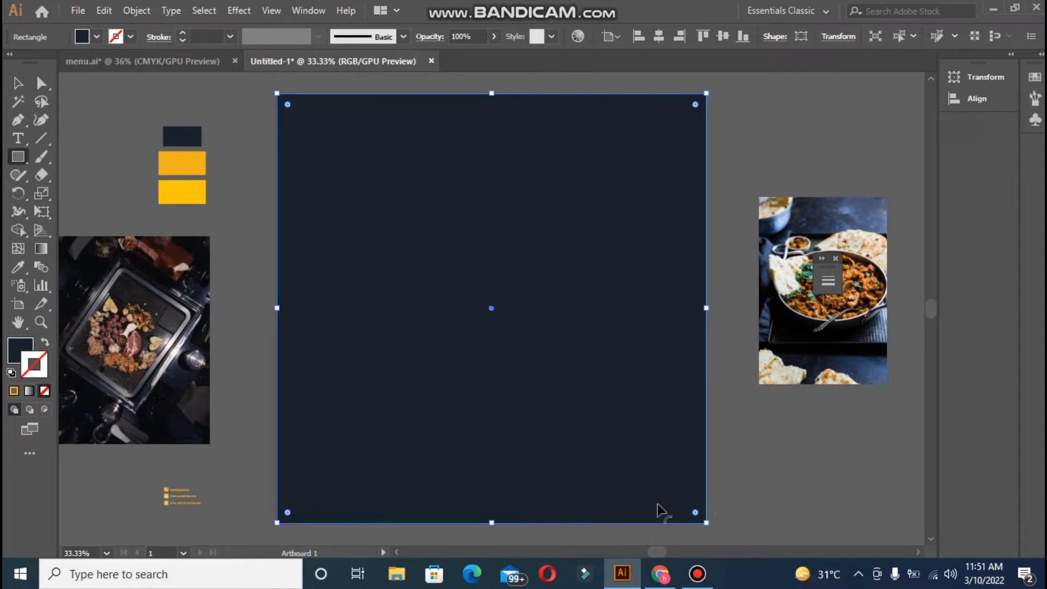
click(18, 267)
click(21, 83)
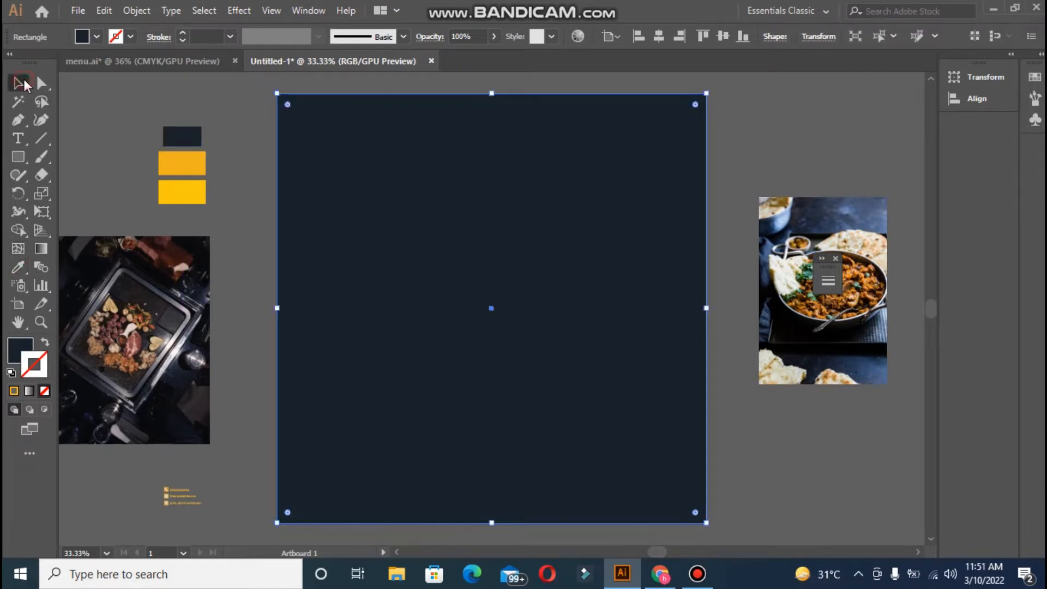
key(ctrl+2)
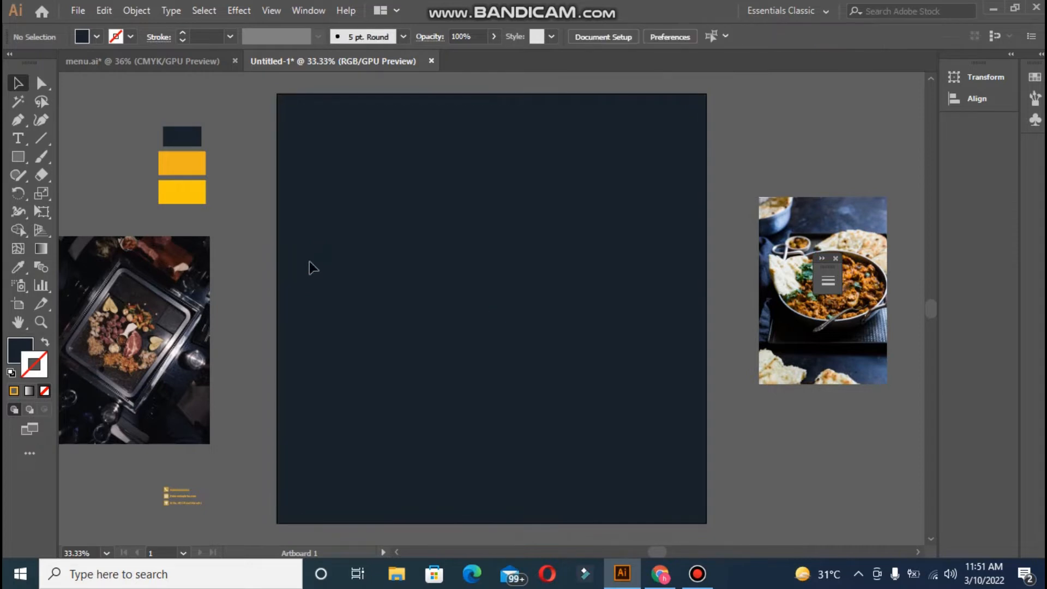
click(18, 156)
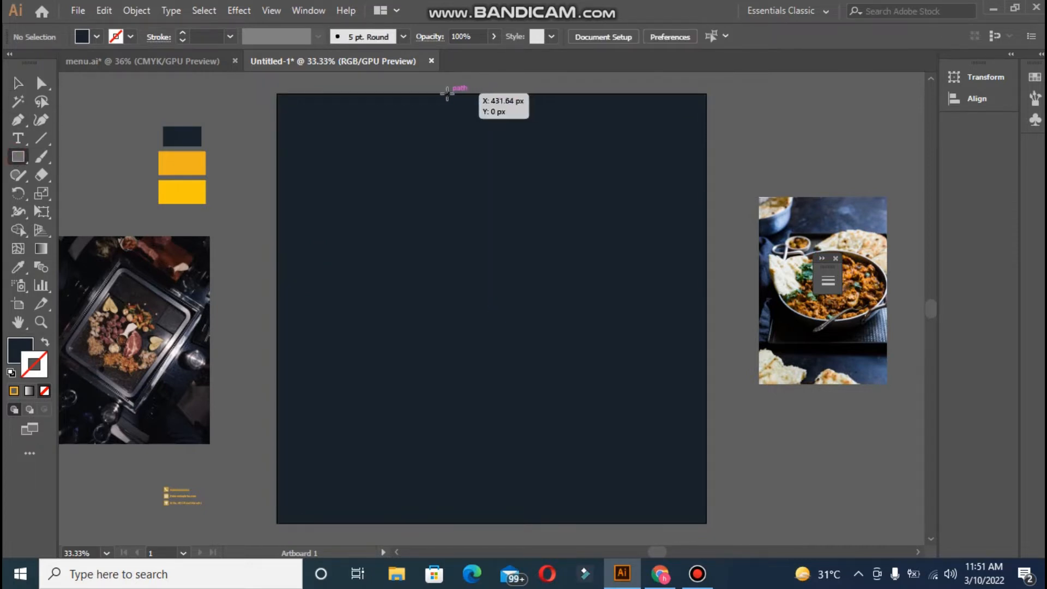
- Draw a tall narrow bar, colour it with the yellow swatch, and duplicate it twice rightward
mouse_move(443, 93)
mouse_down()
mouse_move(610, 262)
mouse_move(452, 271)
mouse_move(434, 456)
mouse_move(457, 458)
mouse_move(452, 271)
mouse_move(453, 532)
mouse_move(452, 496)
mouse_up()
click(18, 267)
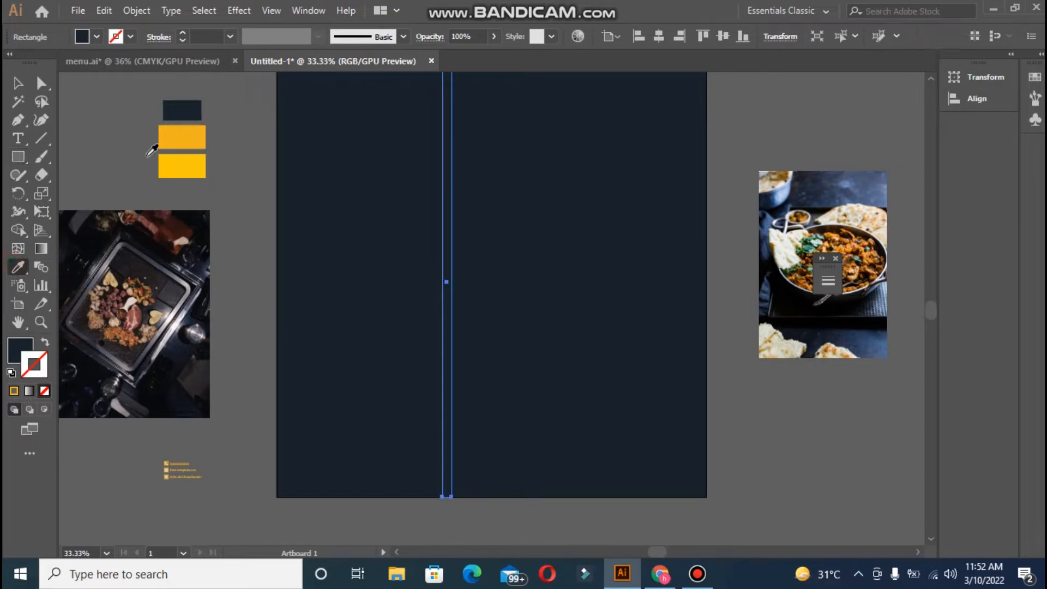
click(163, 142)
click(14, 82)
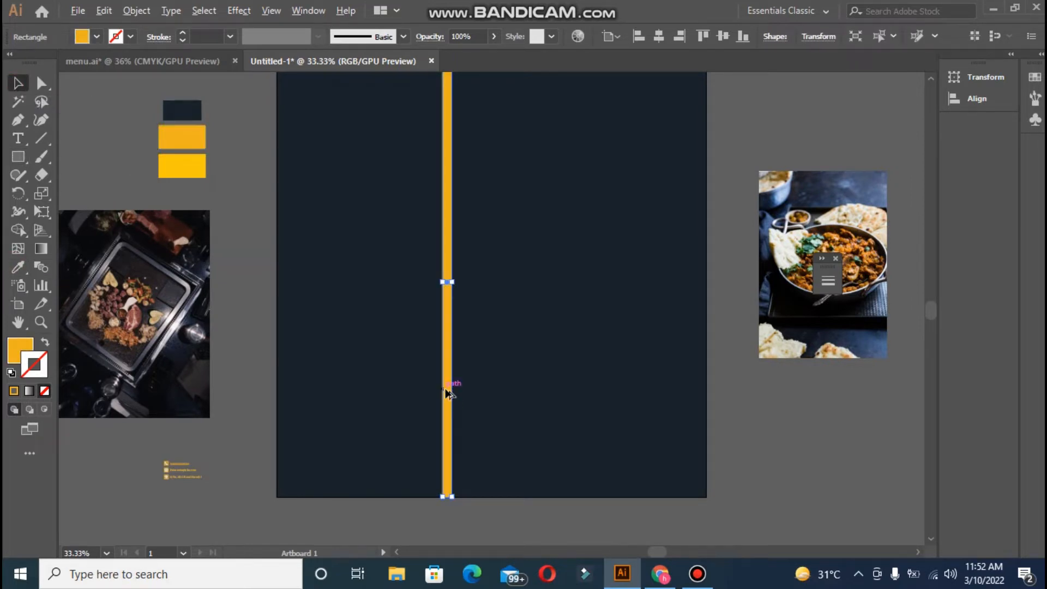
drag(447, 392, 459, 394)
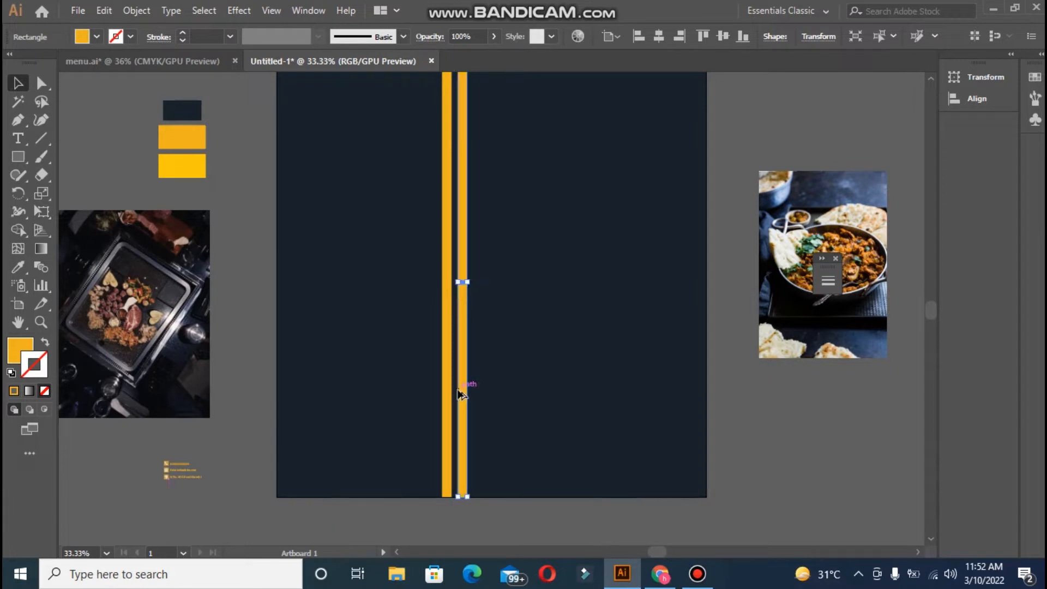
key(ctrl+d)
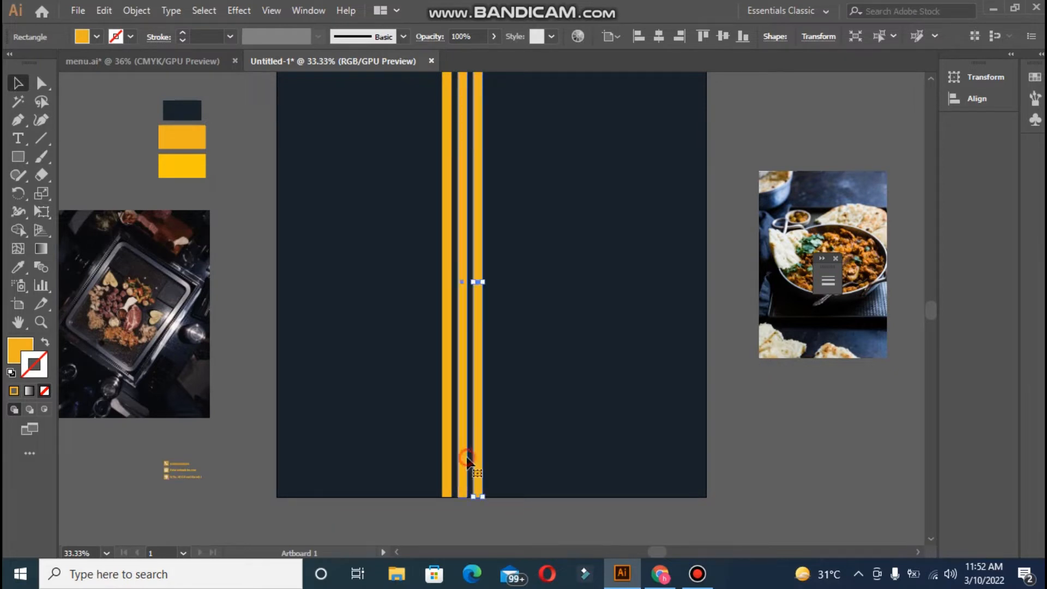
- Fill the middle bar with near-white F7F6F5 and close the colour panels
double_click(15, 355)
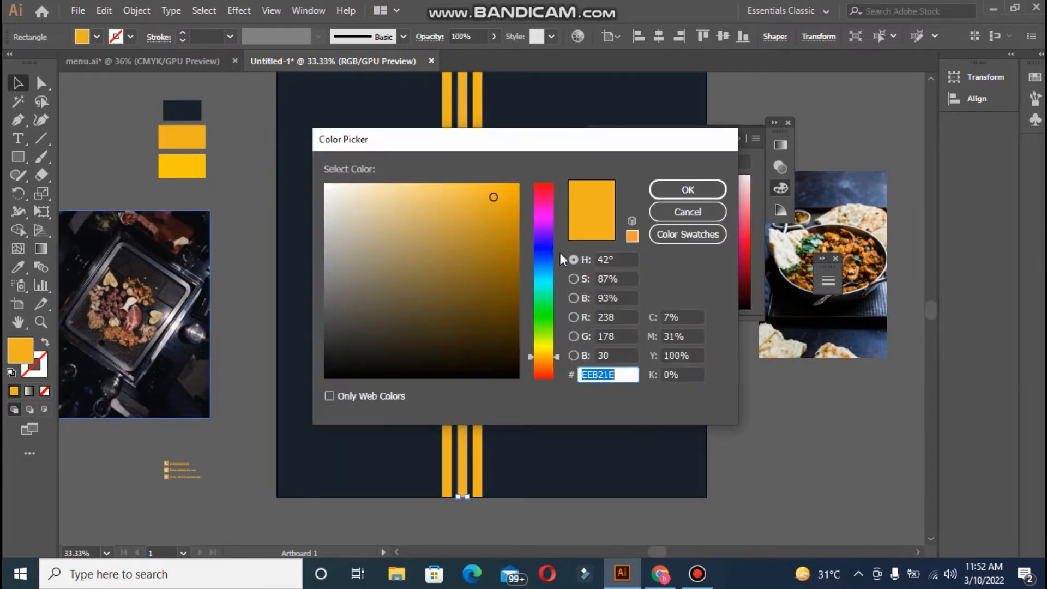
click(327, 189)
click(686, 188)
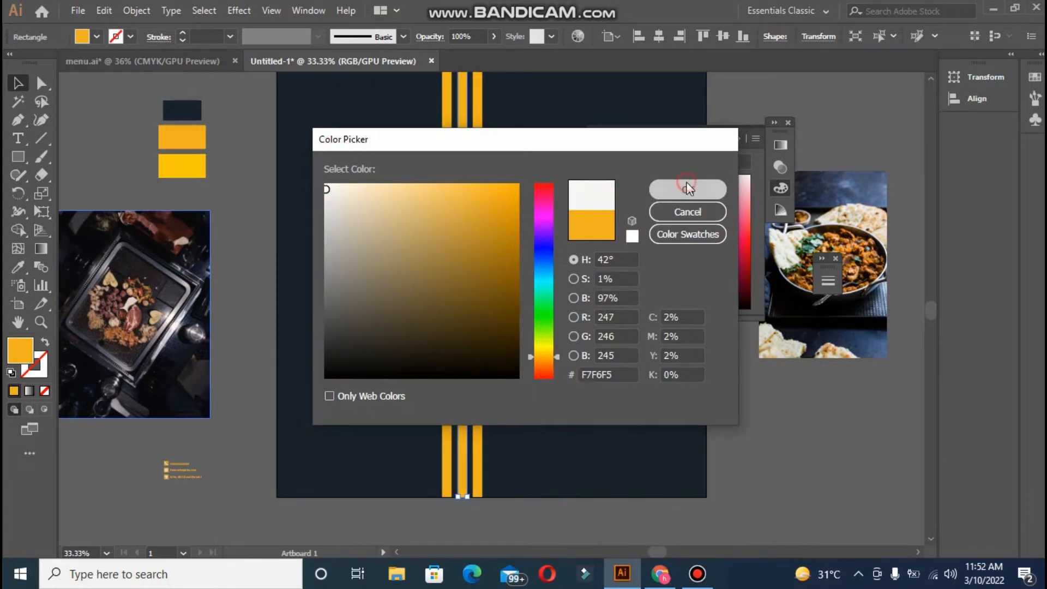
click(811, 453)
click(741, 138)
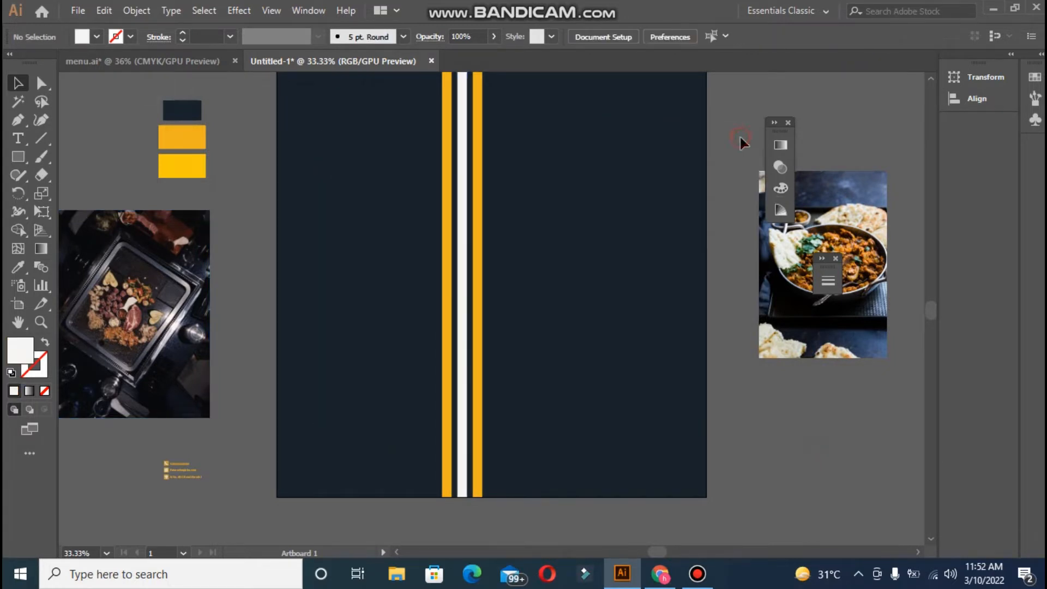
click(787, 123)
- Group the three bars and centre the group horizontally on the artboard
click(446, 295)
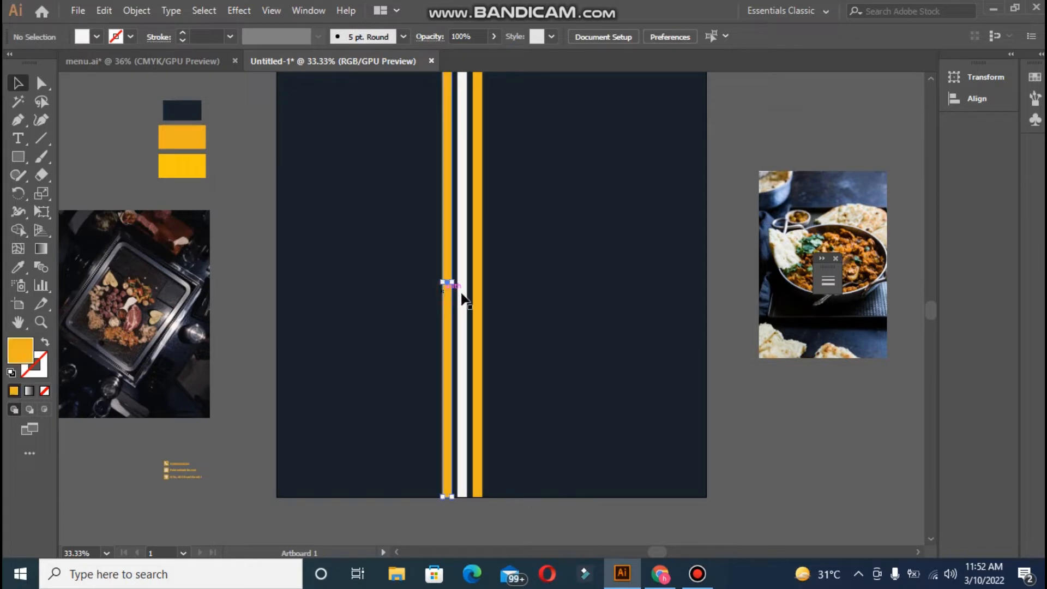
shift+click(479, 301)
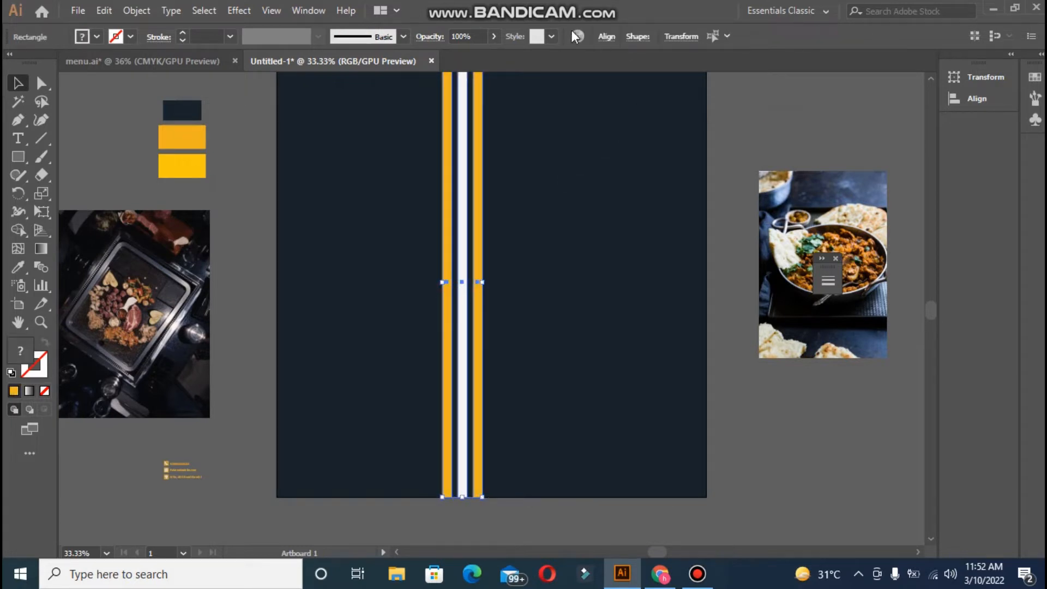
click(605, 43)
click(482, 78)
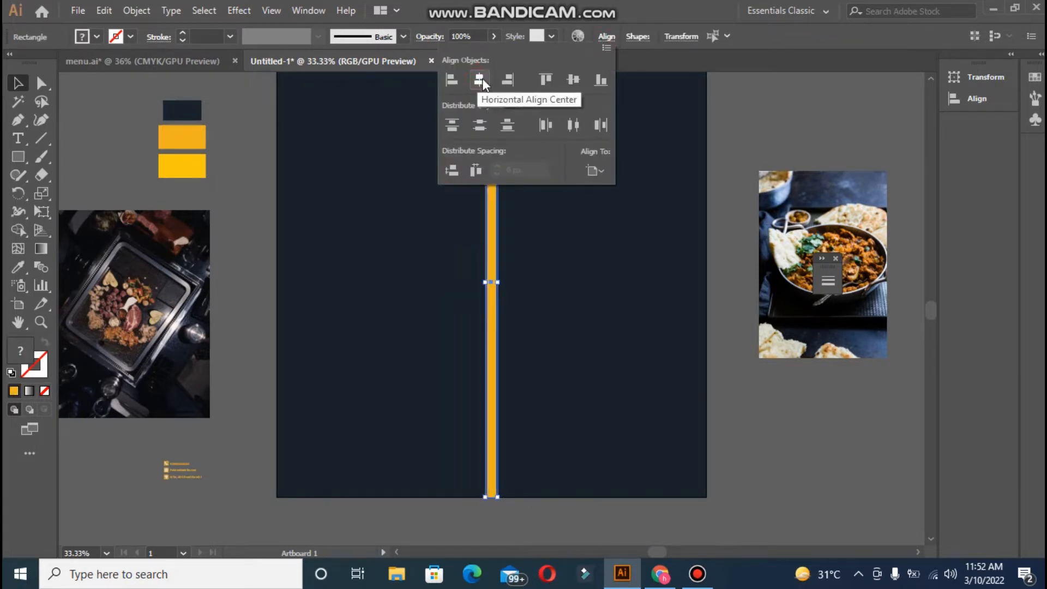
key(ctrl+z)
key(ctrl+g)
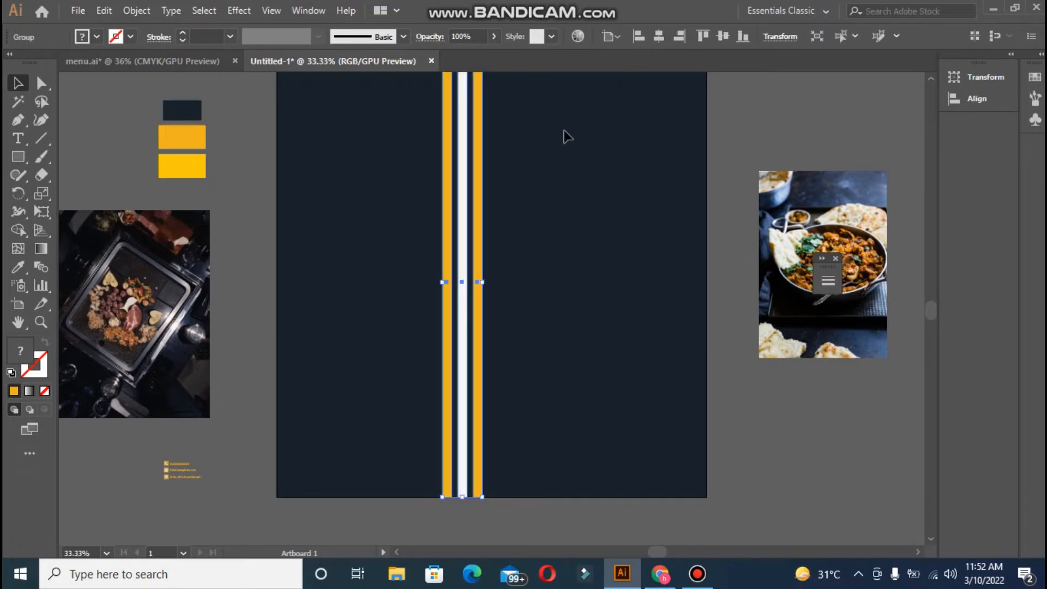
click(661, 35)
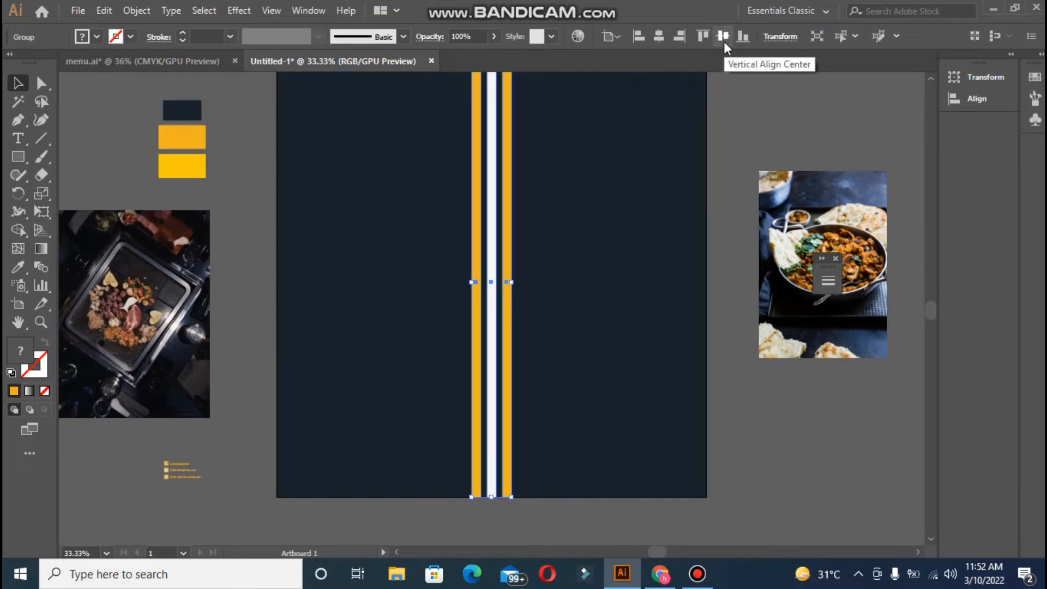
- Stretch the stripe group slightly past the artboard's top and bottom edges
click(732, 130)
key(ctrl+0)
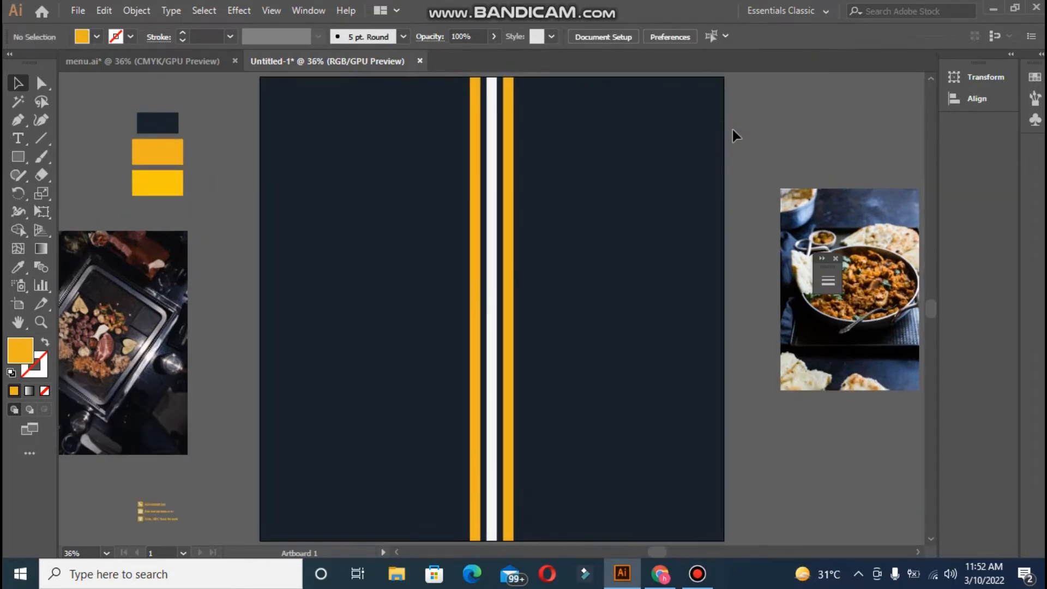
key(ctrl+minus)
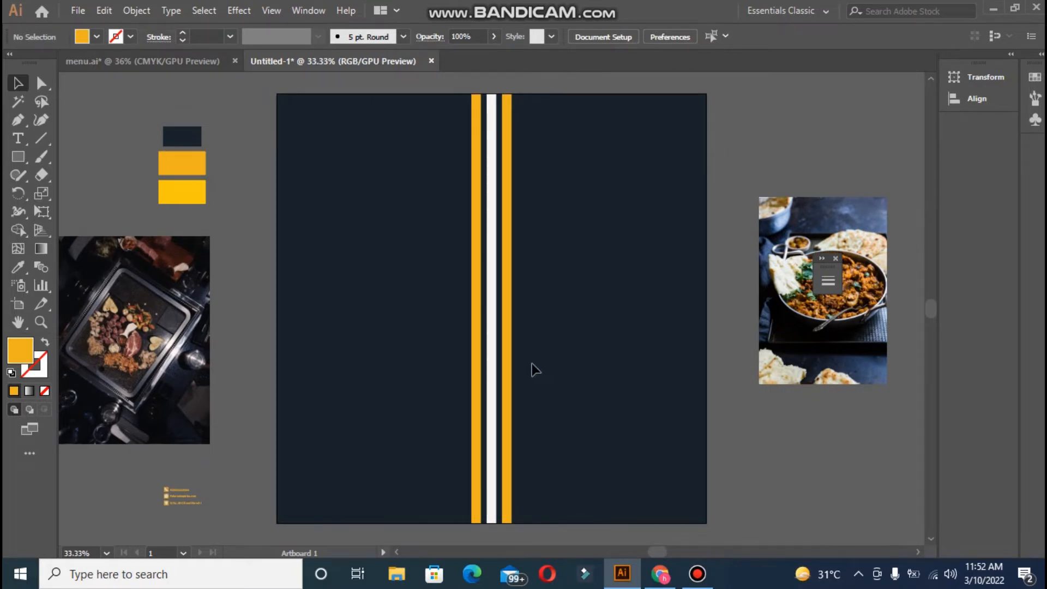
click(507, 370)
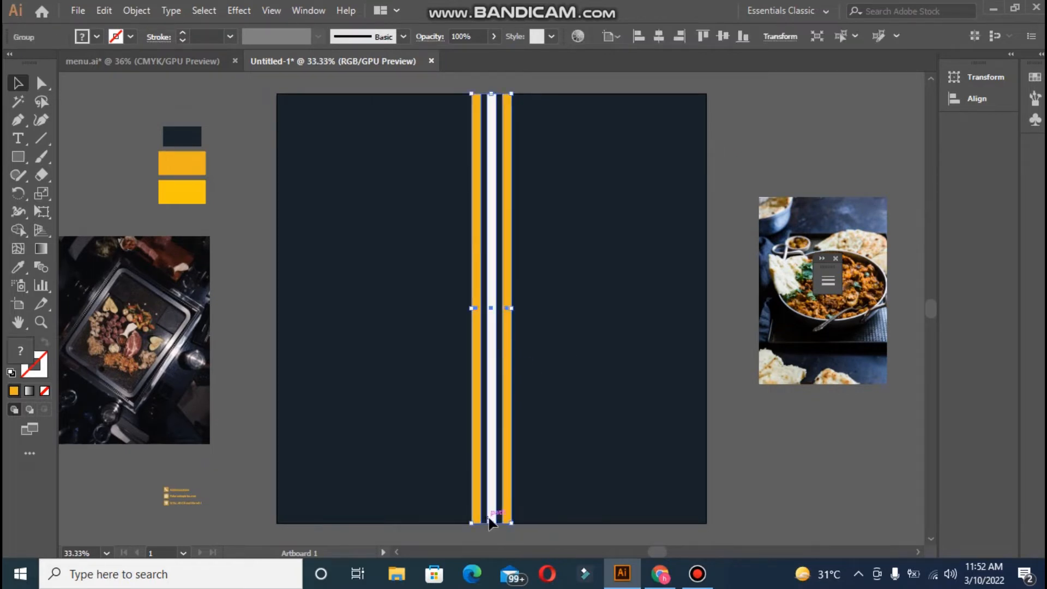
drag(491, 522, 491, 532)
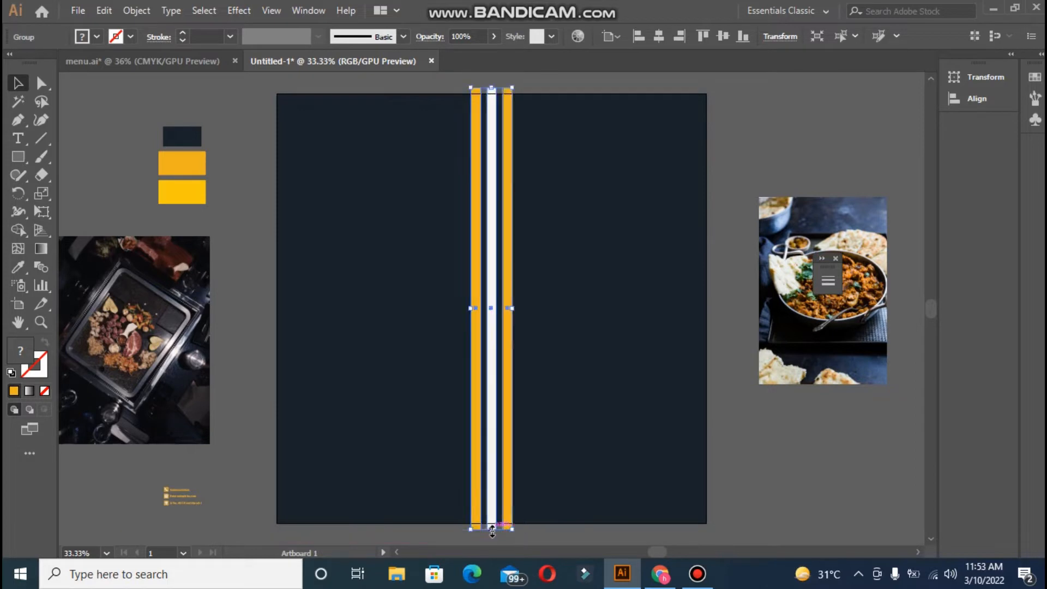
click(769, 483)
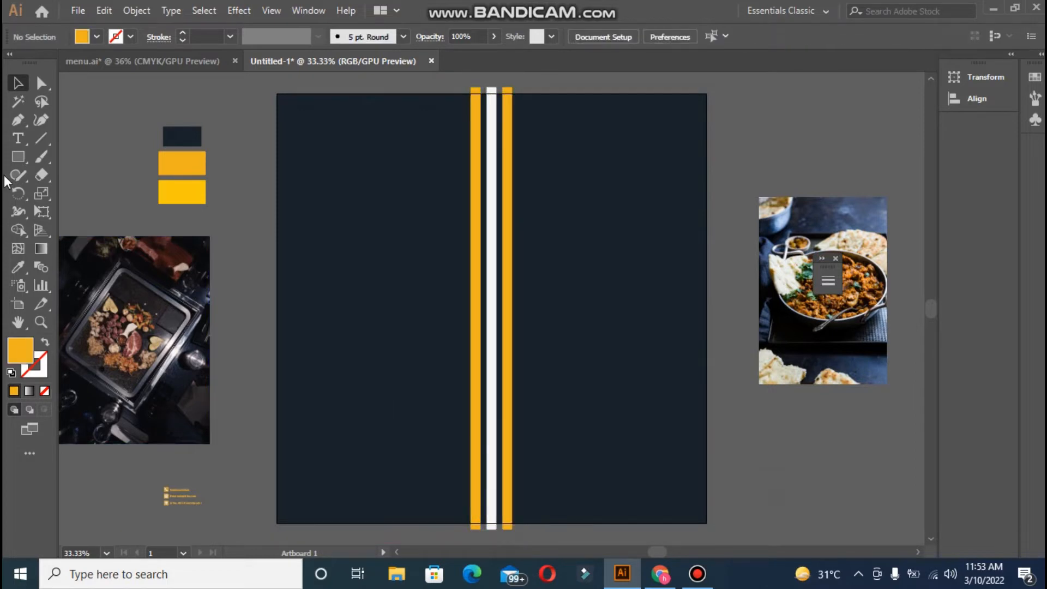
- Create a small three-sided polygon triangle with a 4 pt yellow outline and no fill
click(18, 156)
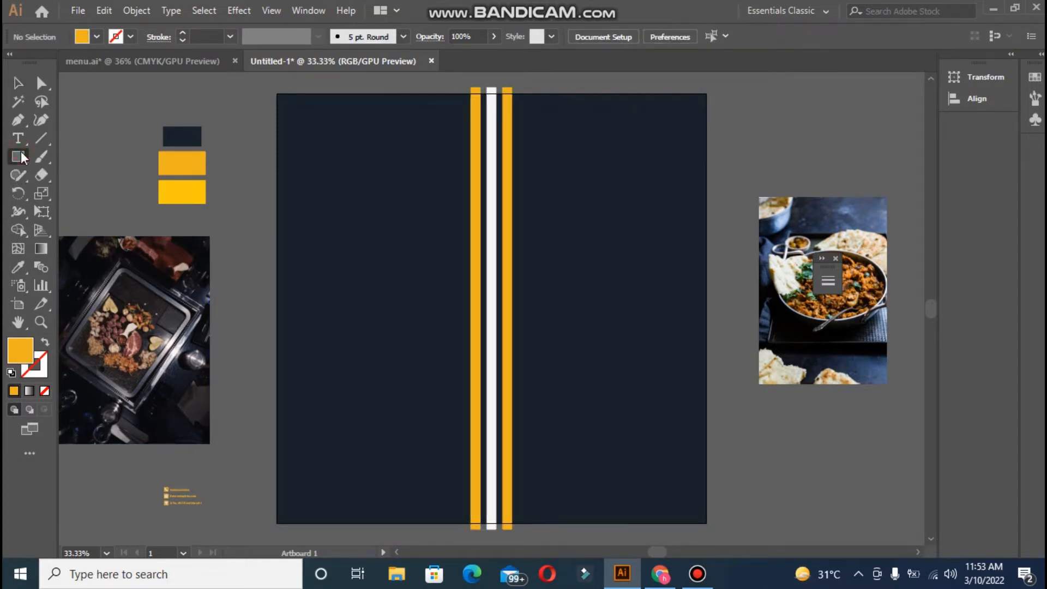
drag(22, 157, 62, 215)
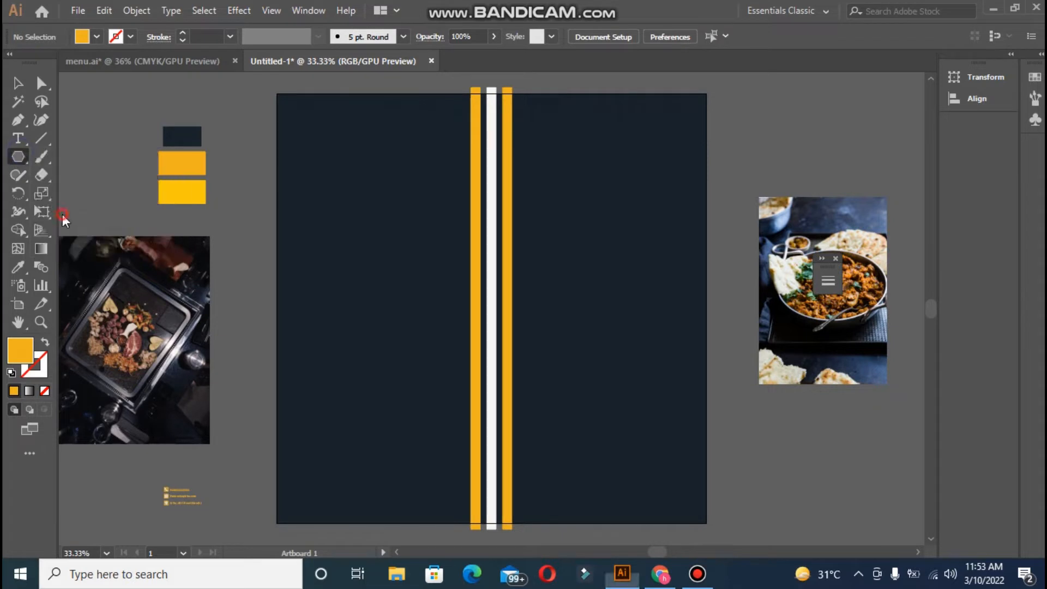
click(391, 299)
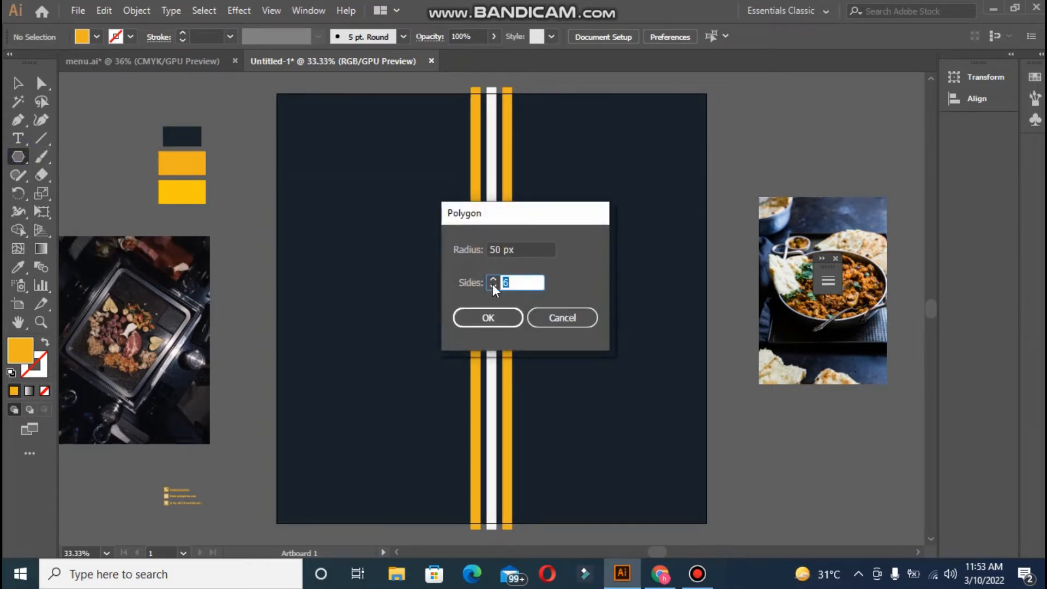
click(487, 317)
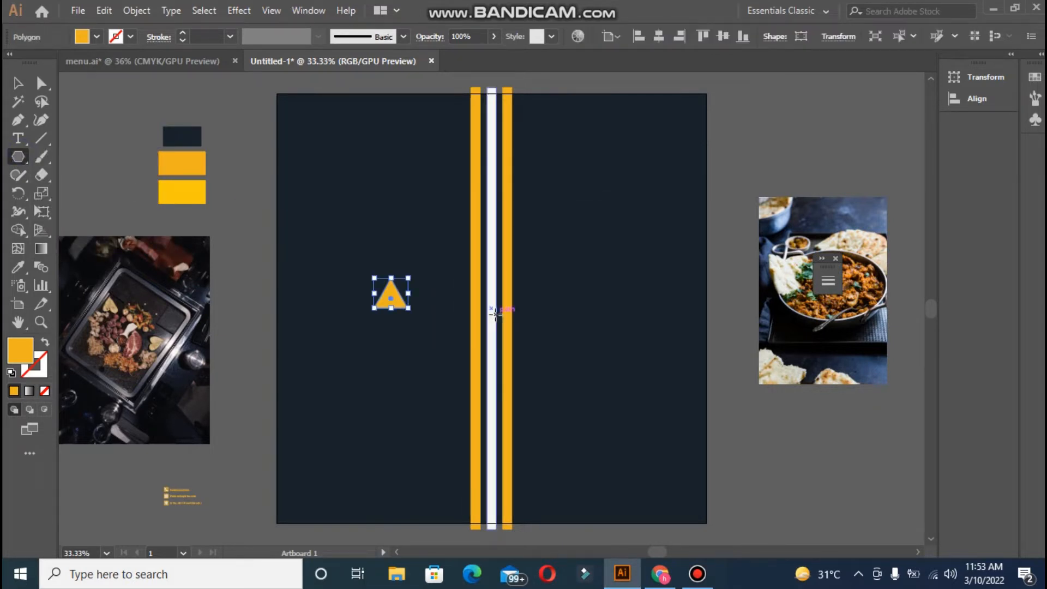
click(46, 342)
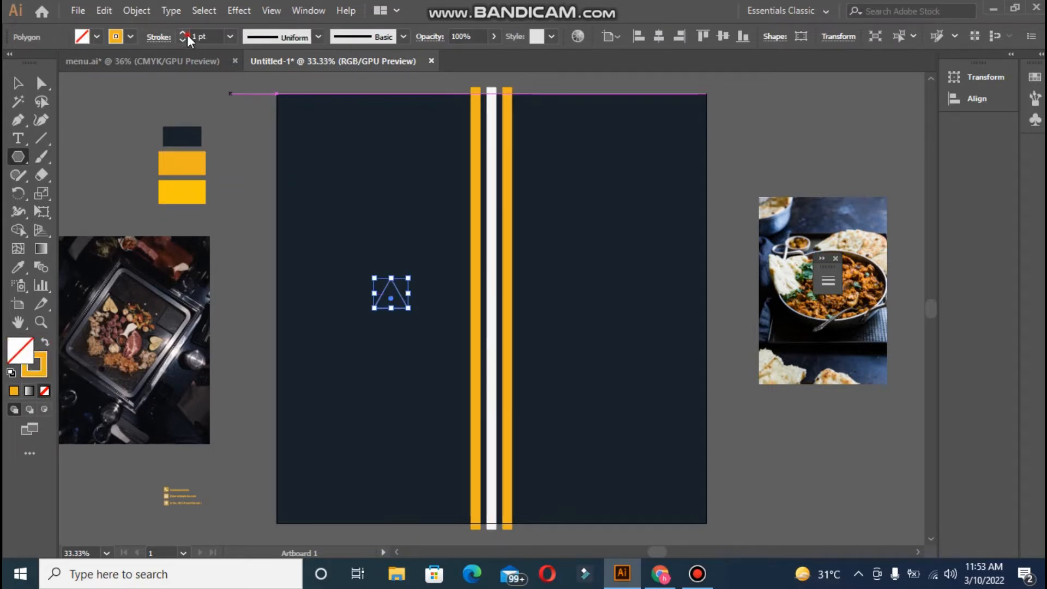
click(183, 32)
click(182, 33)
click(183, 33)
click(18, 82)
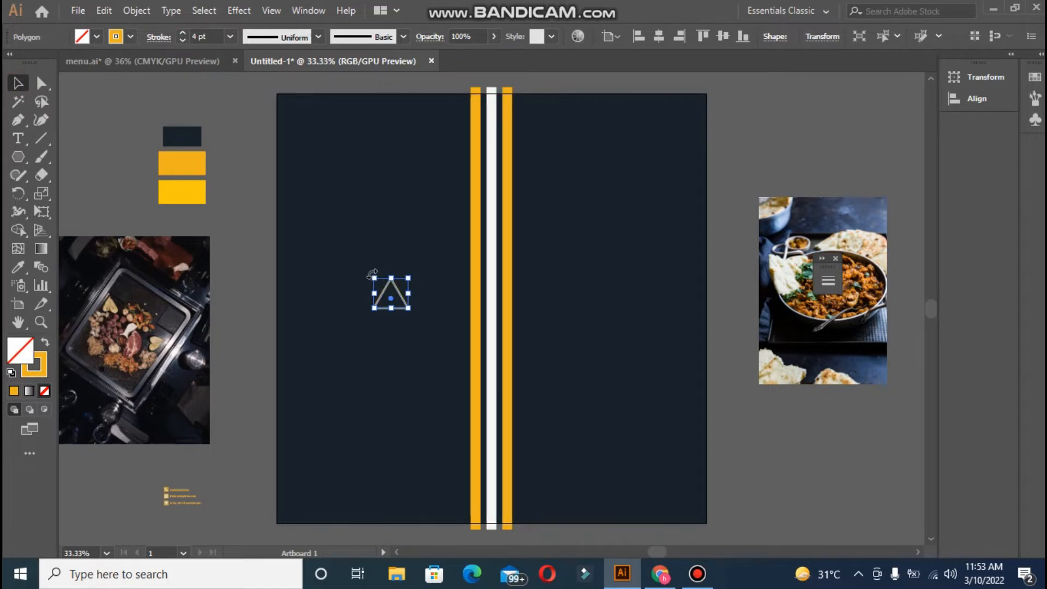
- Rotate the triangle to point left, enlarge it, and centre it on the artboard
drag(372, 273, 348, 341)
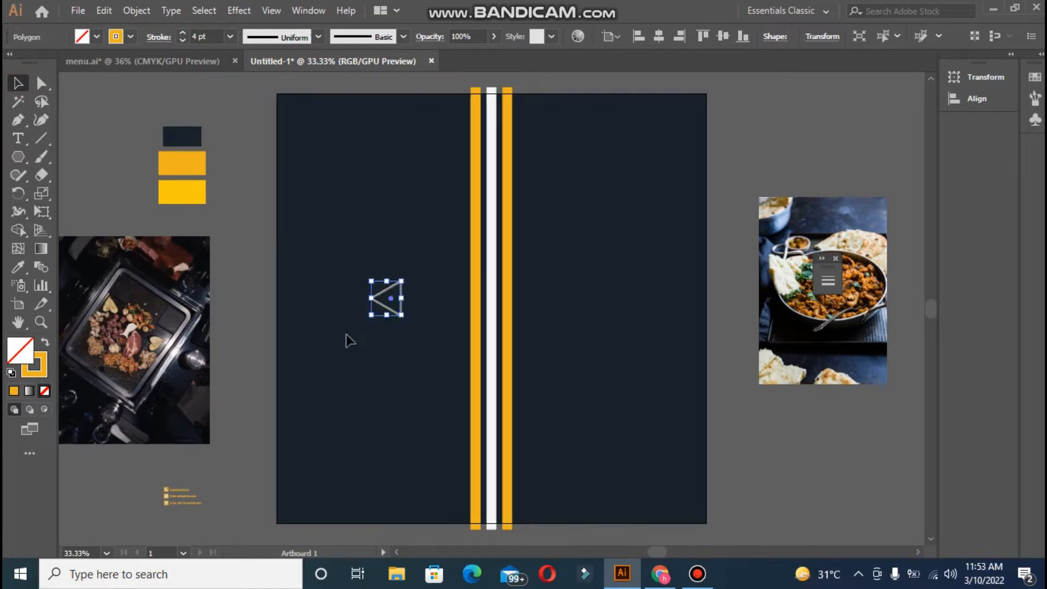
drag(372, 279, 289, 186)
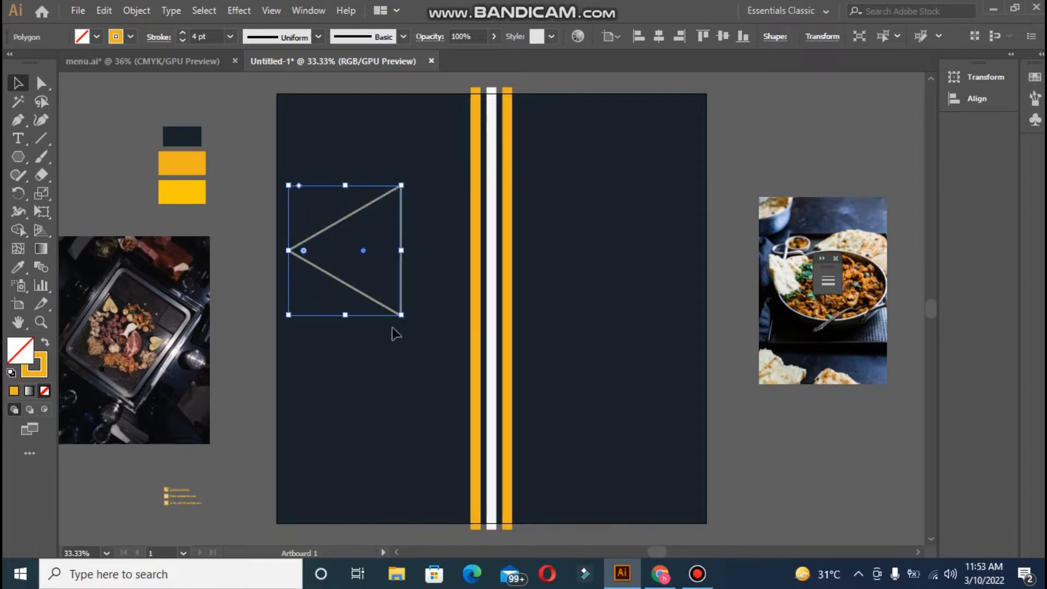
drag(401, 314, 531, 464)
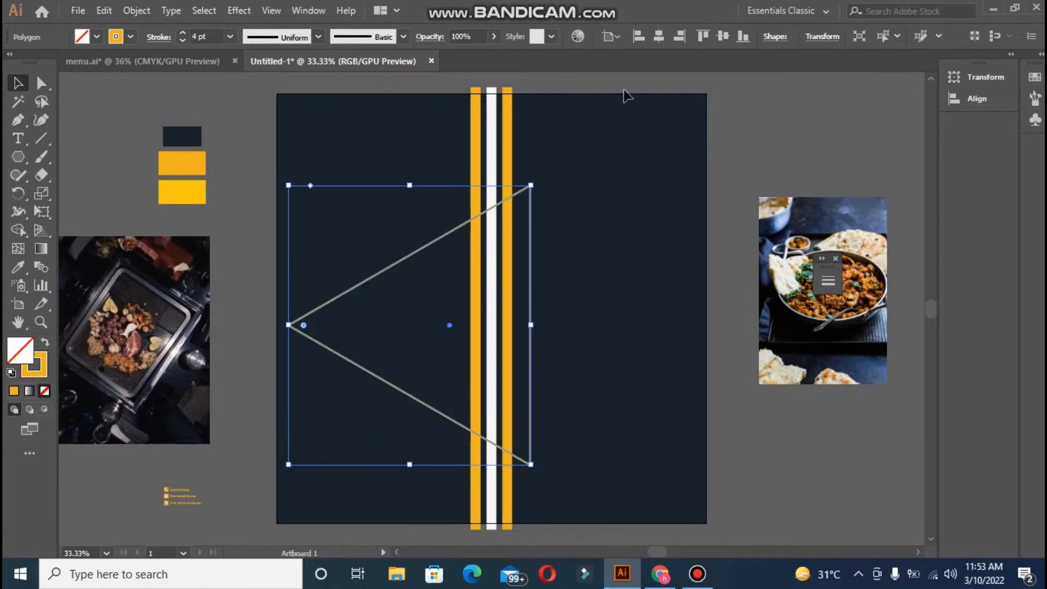
click(656, 40)
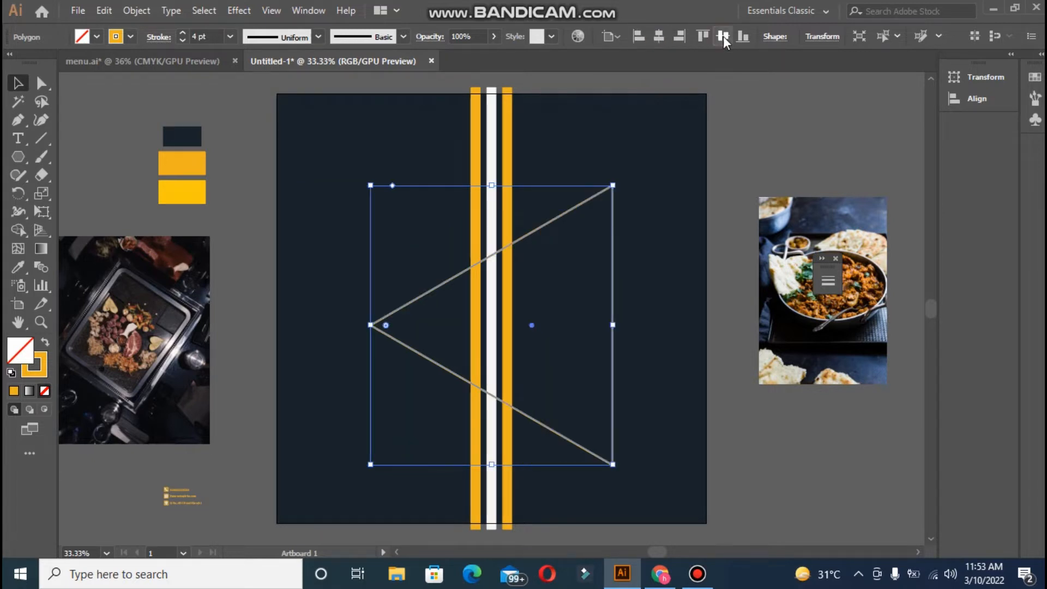
click(723, 36)
click(745, 147)
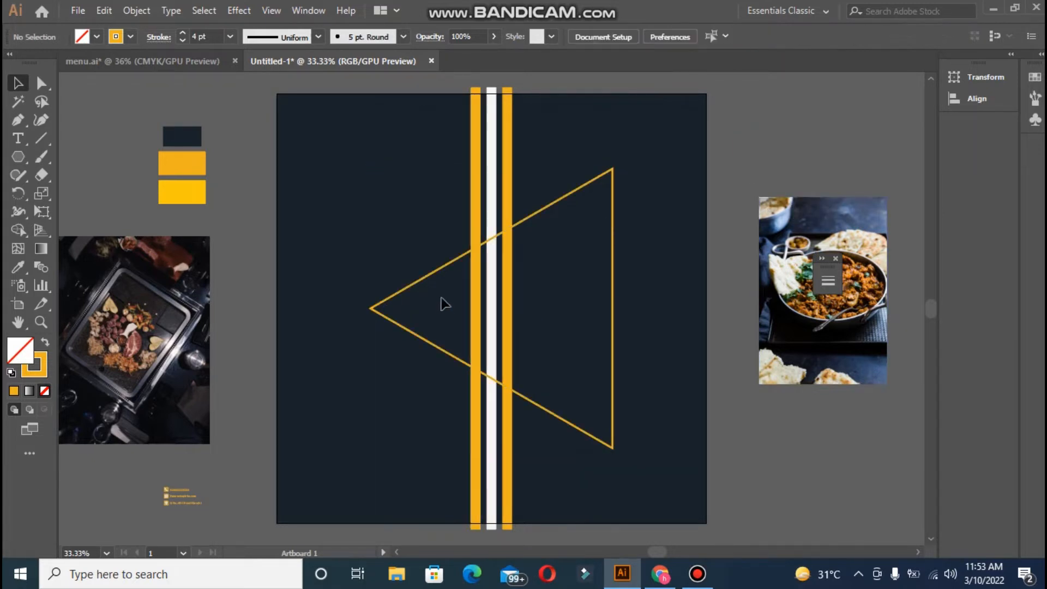
- Round the triangle's top-right, left, and bottom-right corners with the corner widgets
click(429, 280)
click(40, 83)
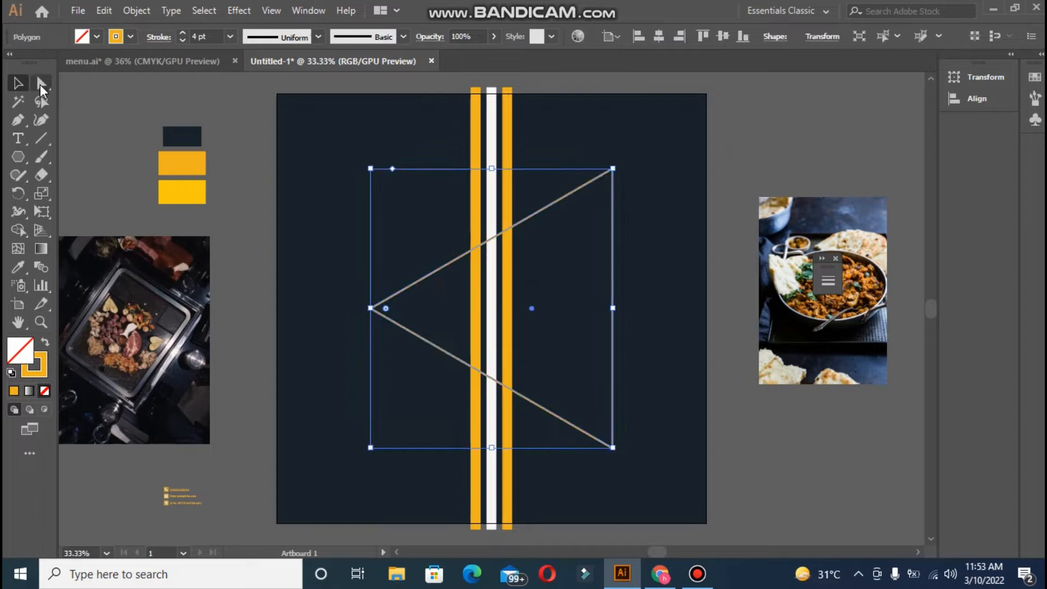
click(612, 170)
drag(604, 182, 586, 216)
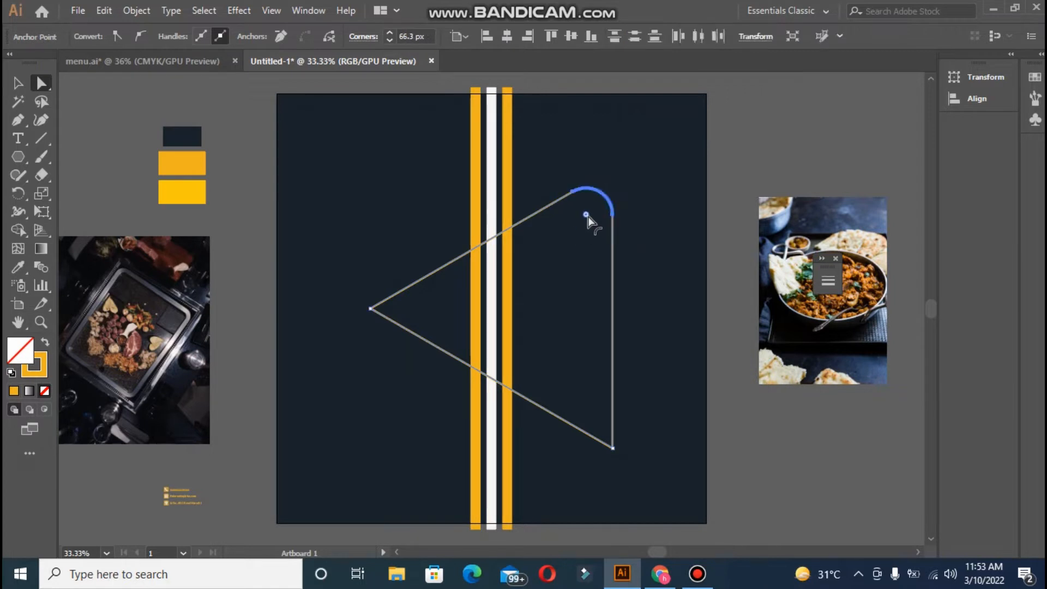
click(371, 308)
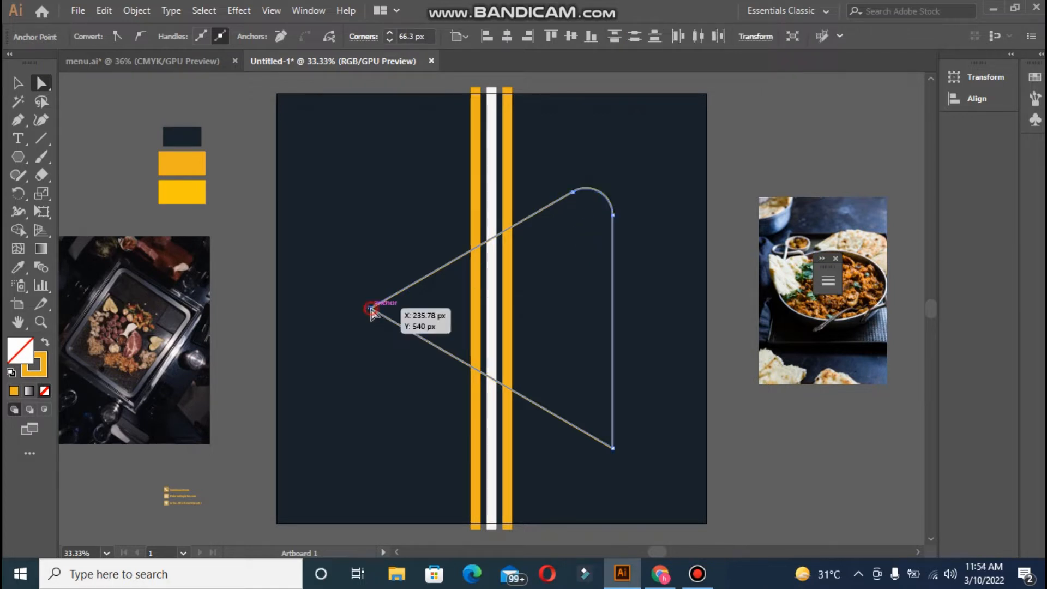
drag(387, 309, 456, 321)
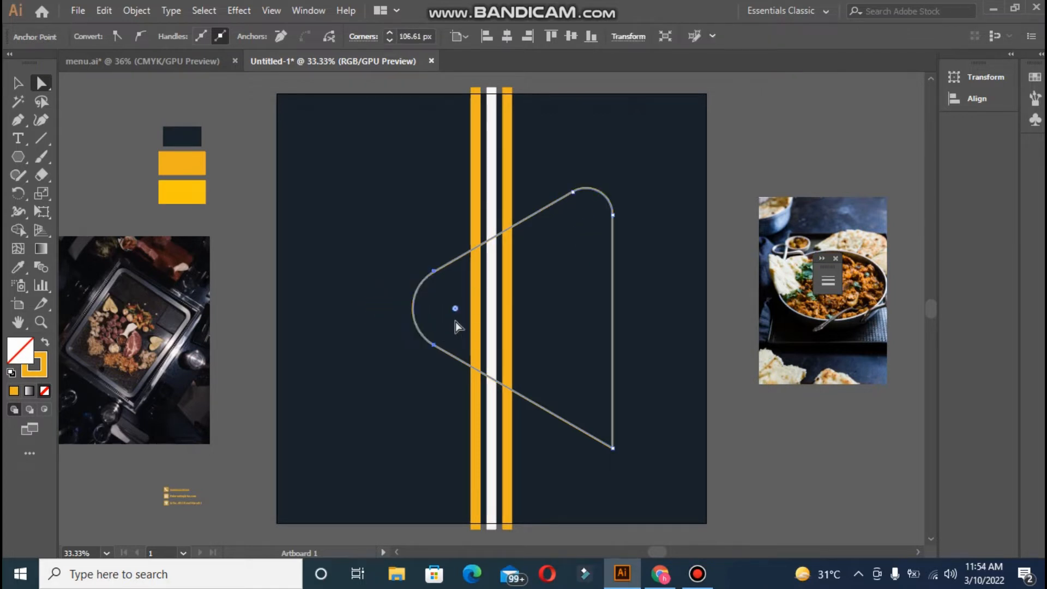
click(612, 449)
drag(605, 436, 572, 397)
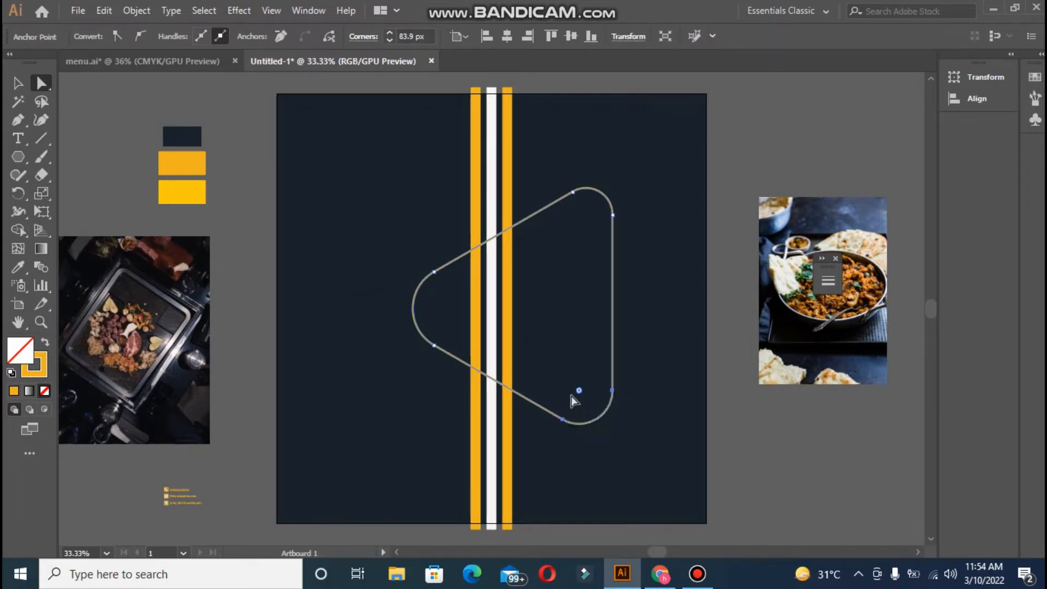
- Enlarge the rounded triangle slightly and re-centre it horizontally and vertically
click(18, 84)
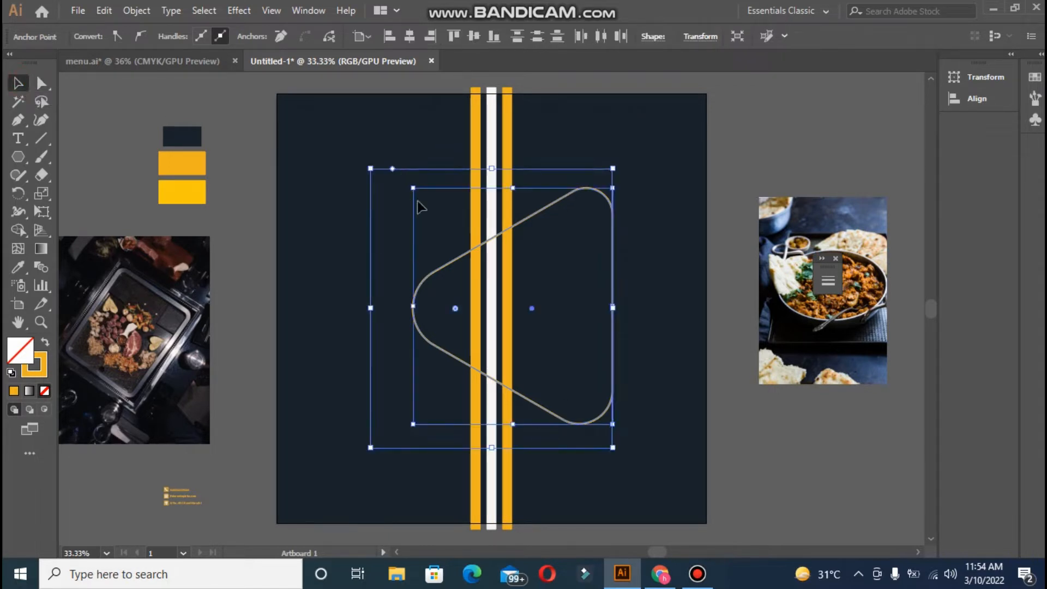
click(763, 160)
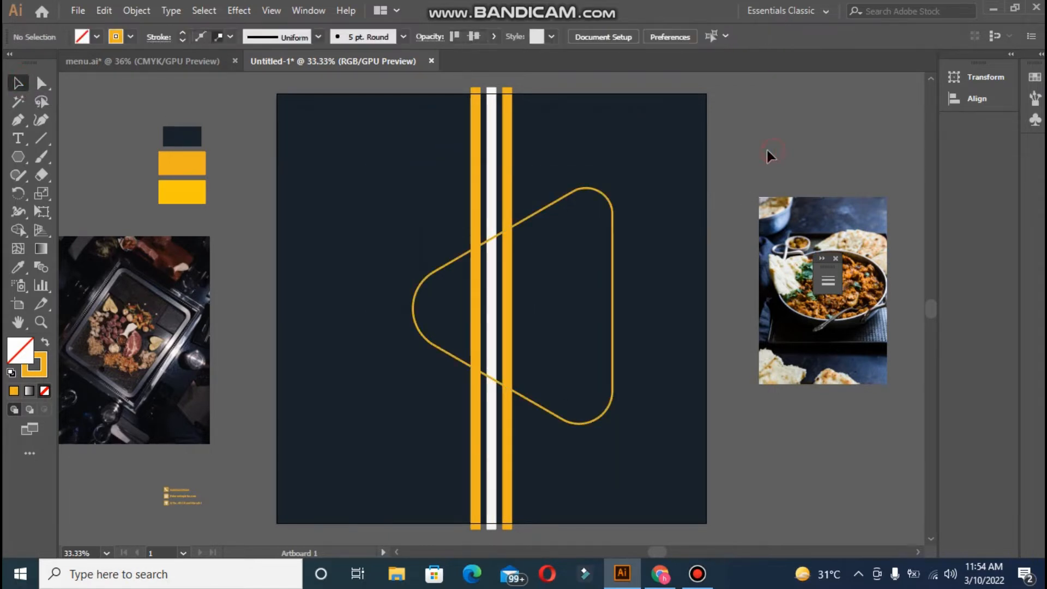
click(449, 261)
drag(369, 168, 351, 146)
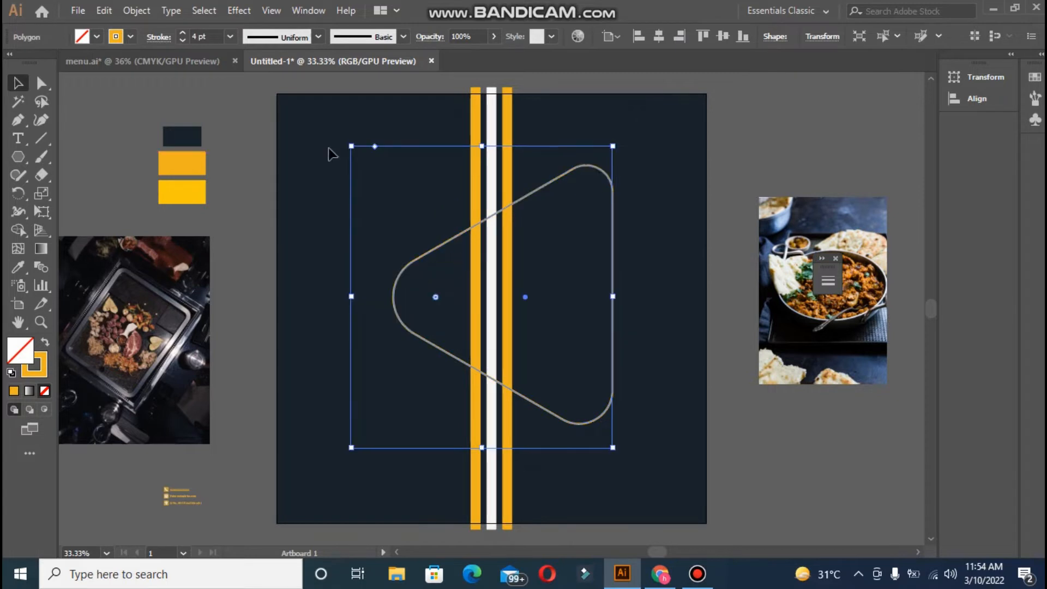
click(659, 44)
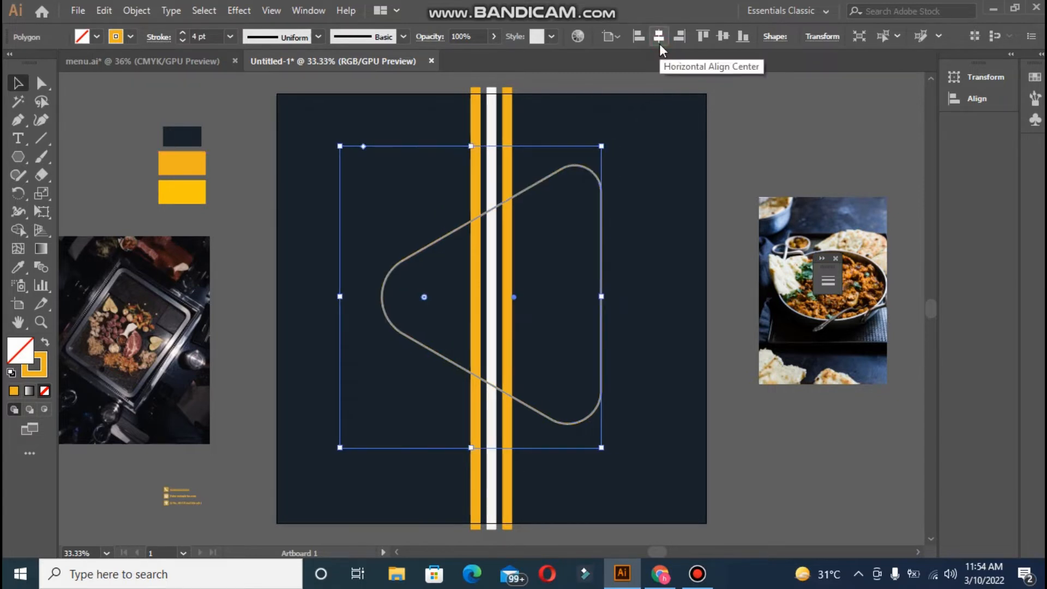
click(722, 41)
click(790, 169)
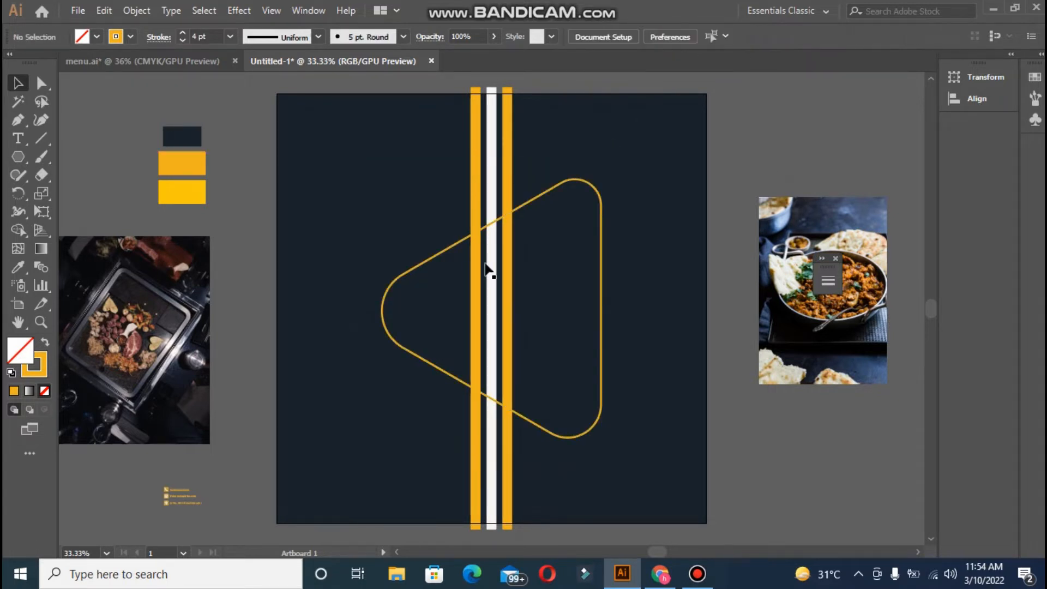
- Enlarge the rounded triangle further, re-centre it, and nudge it slightly left
click(548, 194)
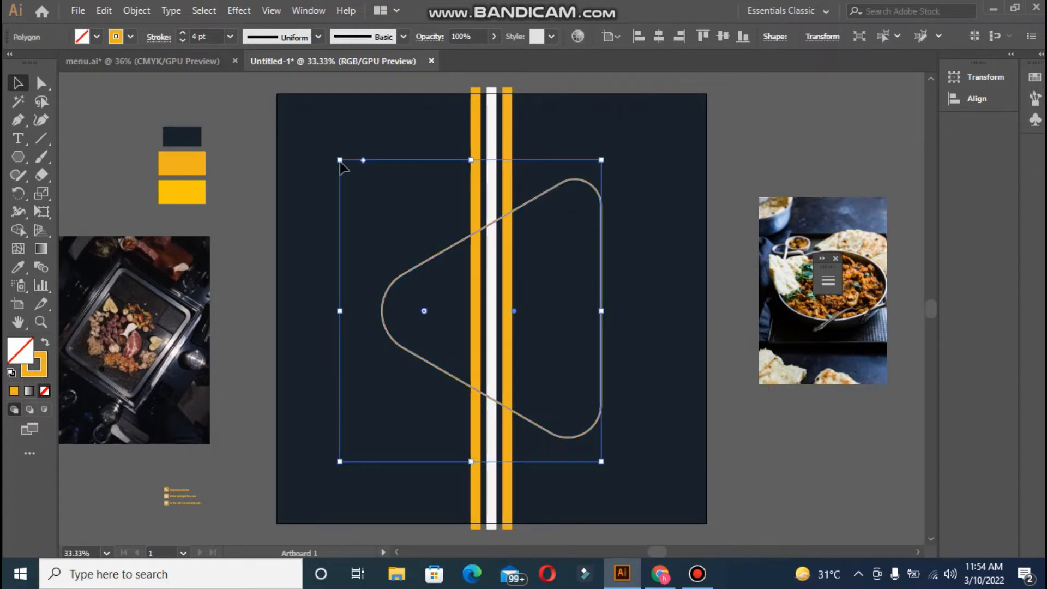
drag(338, 159, 302, 143)
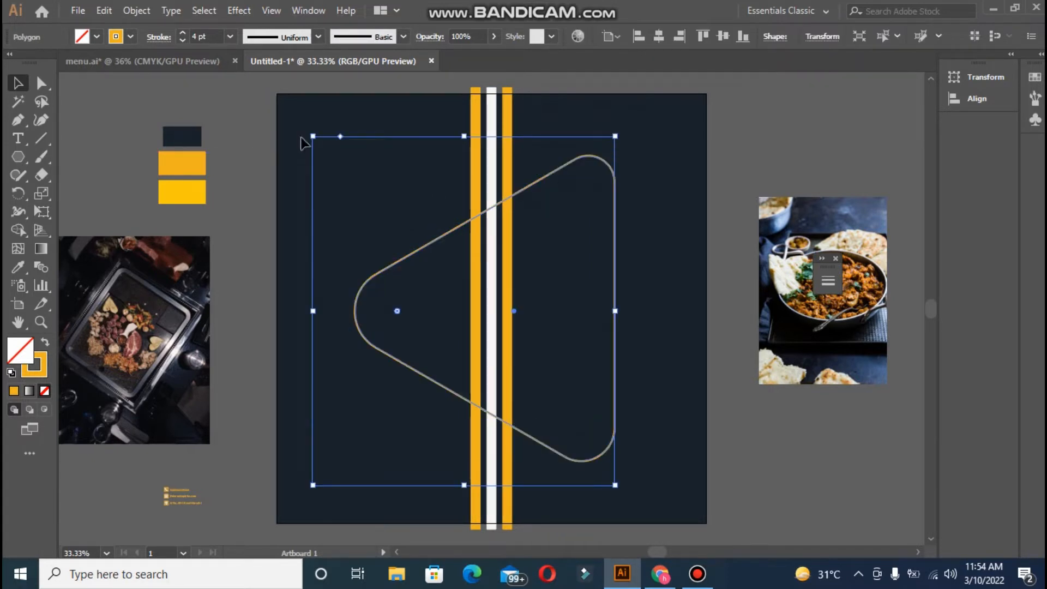
click(659, 37)
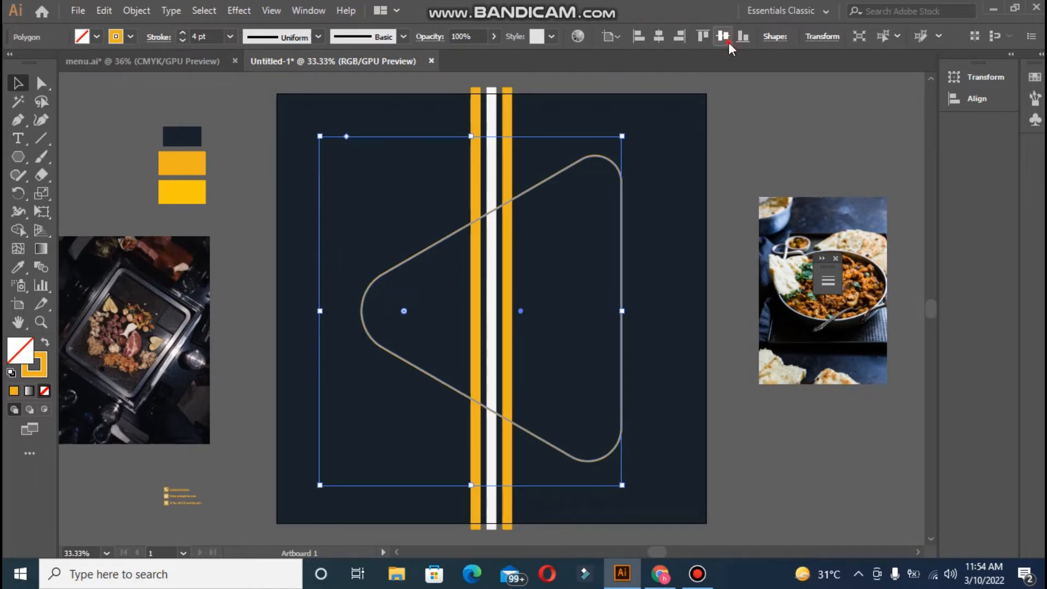
key(shift+Left)
key(shift+Left)
key(shift+Left)
key(shift+Left)
key(shift+Left)
key(shift+Left)
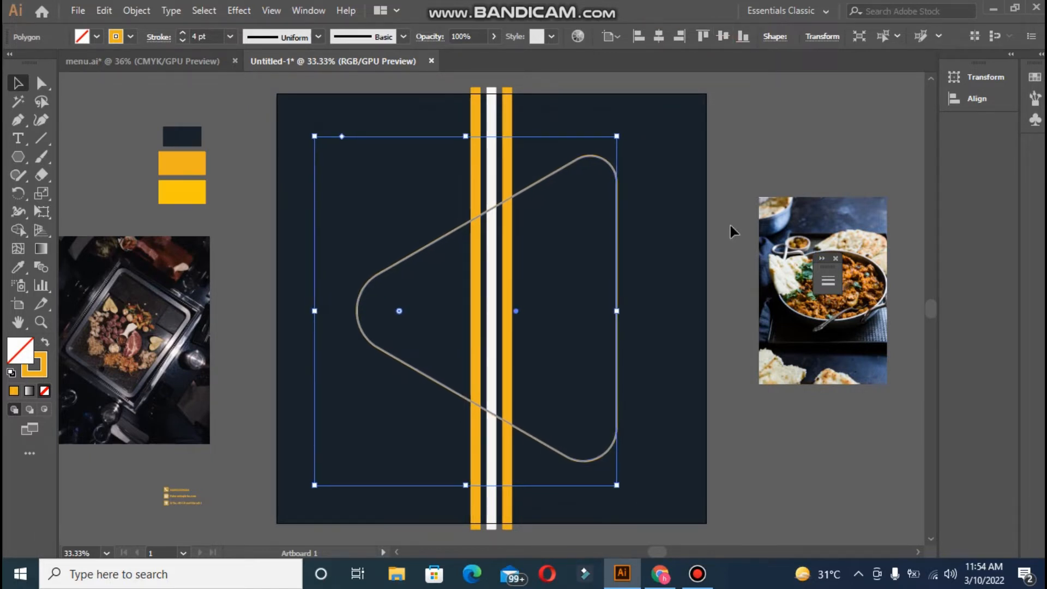
key(shift+Left)
key(shift+Left)
key(shift+Left)
key(shift+Left)
key(shift+Left)
key(shift+Left)
key(shift+Left)
key(shift+Left)
key(shift+Left)
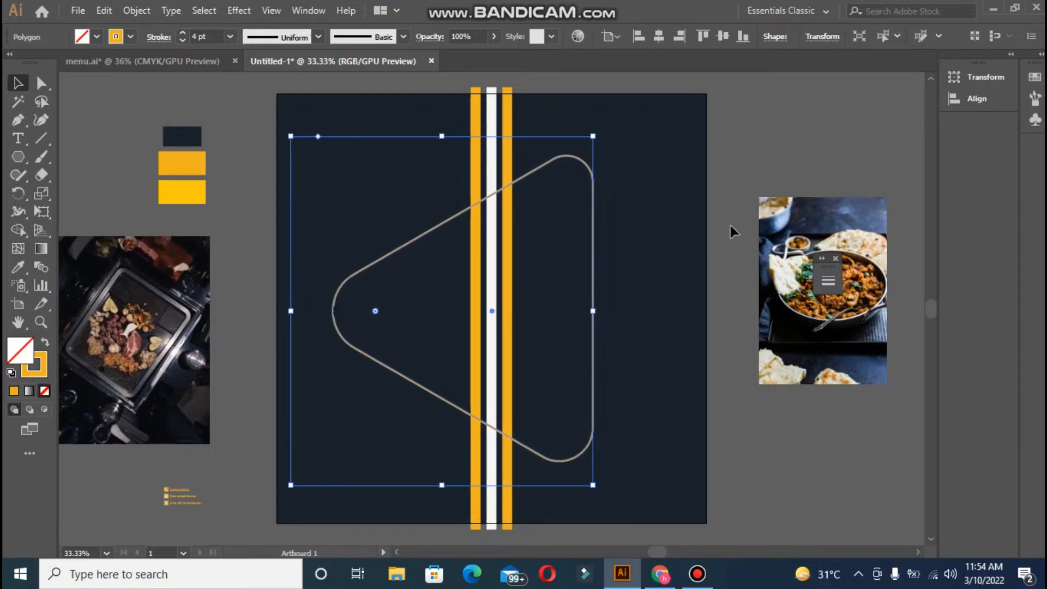
key(shift+Right)
key(Right)
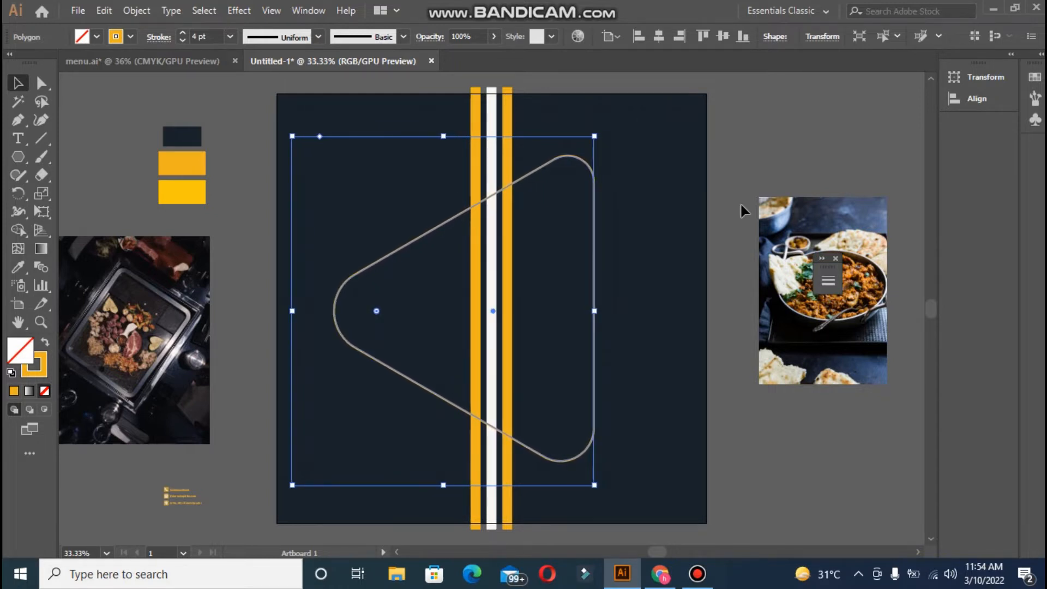
click(781, 164)
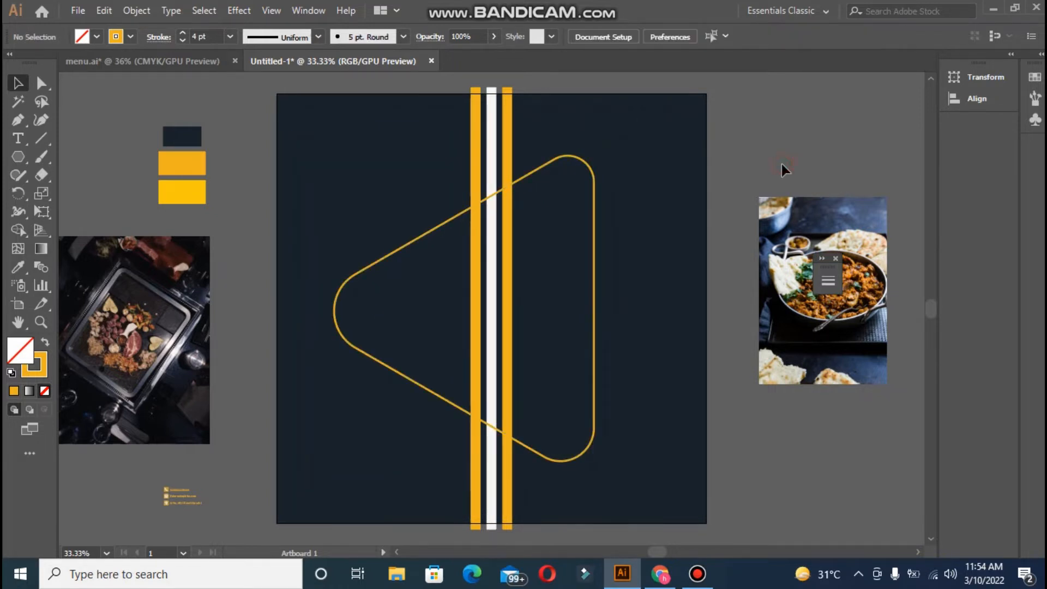
- Raise the triangle's outline weight to 6 pt and drag the food photo onto the artboard
click(422, 236)
click(183, 34)
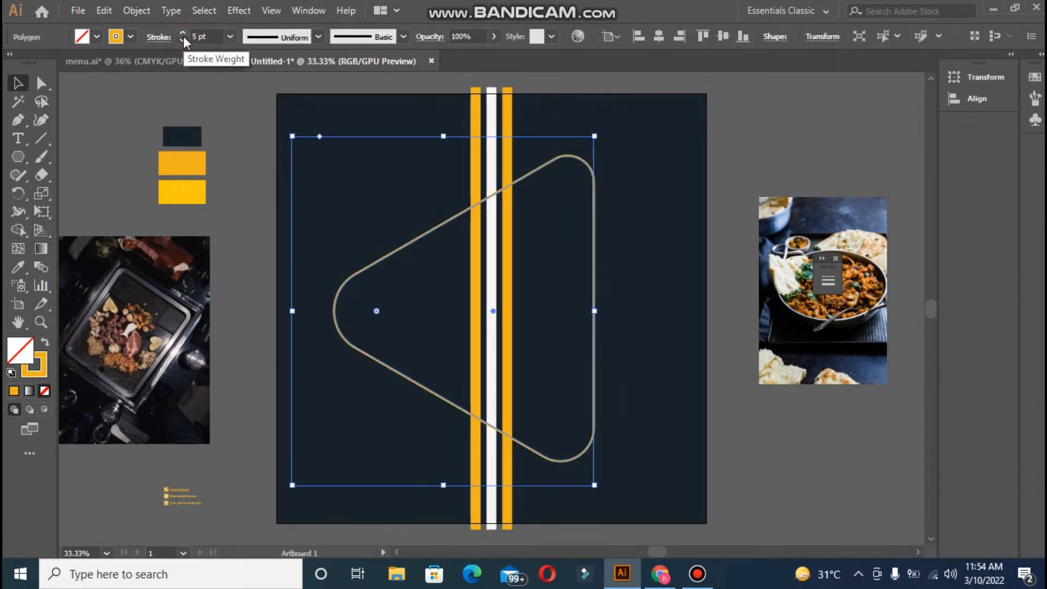
click(184, 35)
click(111, 154)
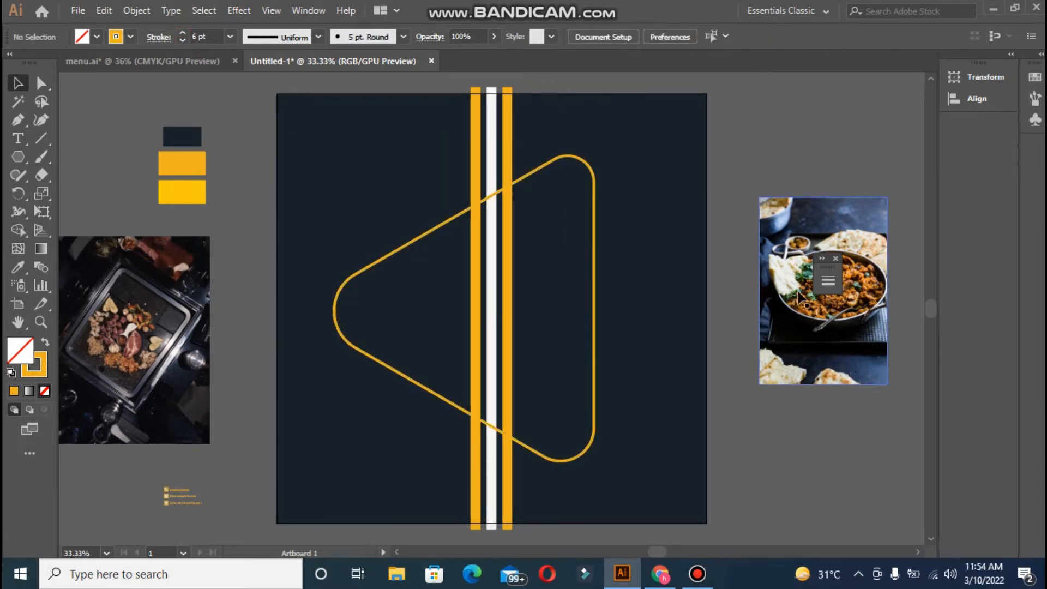
drag(836, 256, 507, 266)
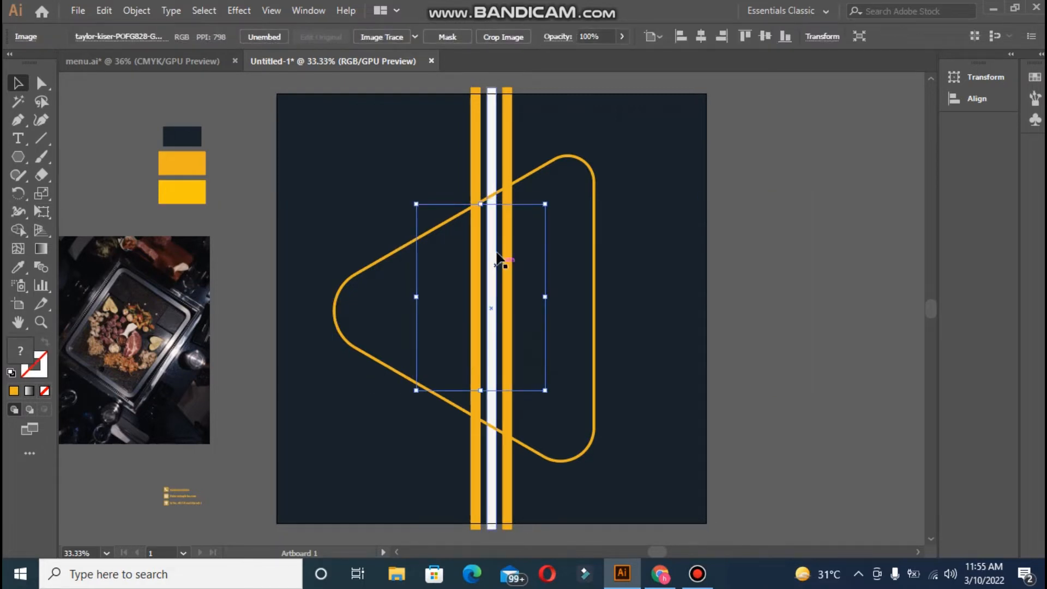
- Bring the rounded triangle to the front of the stripes
click(537, 173)
right_click(537, 174)
mouse_move(648, 411)
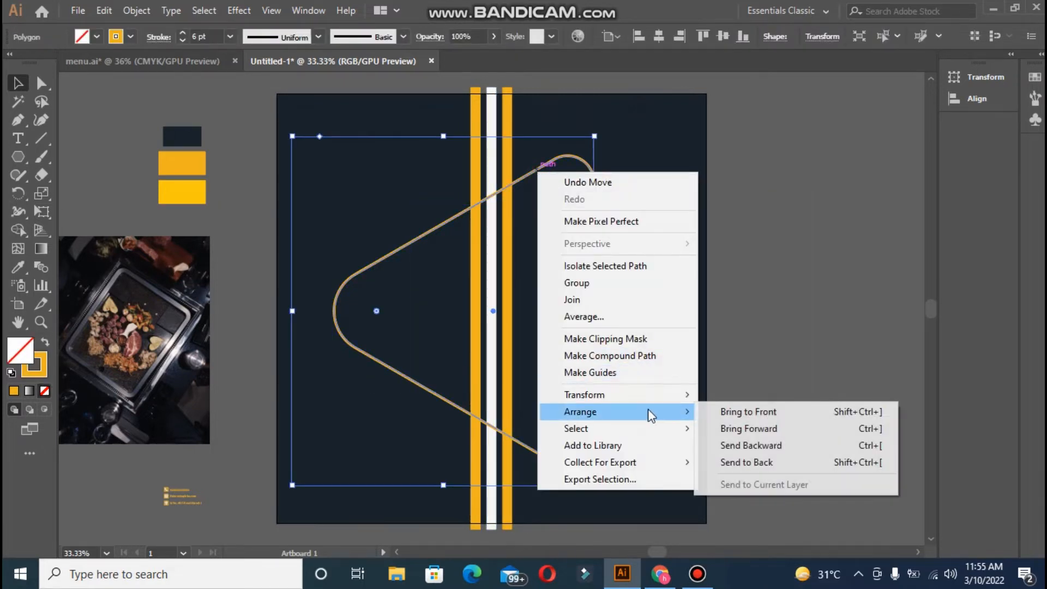
click(703, 413)
click(430, 339)
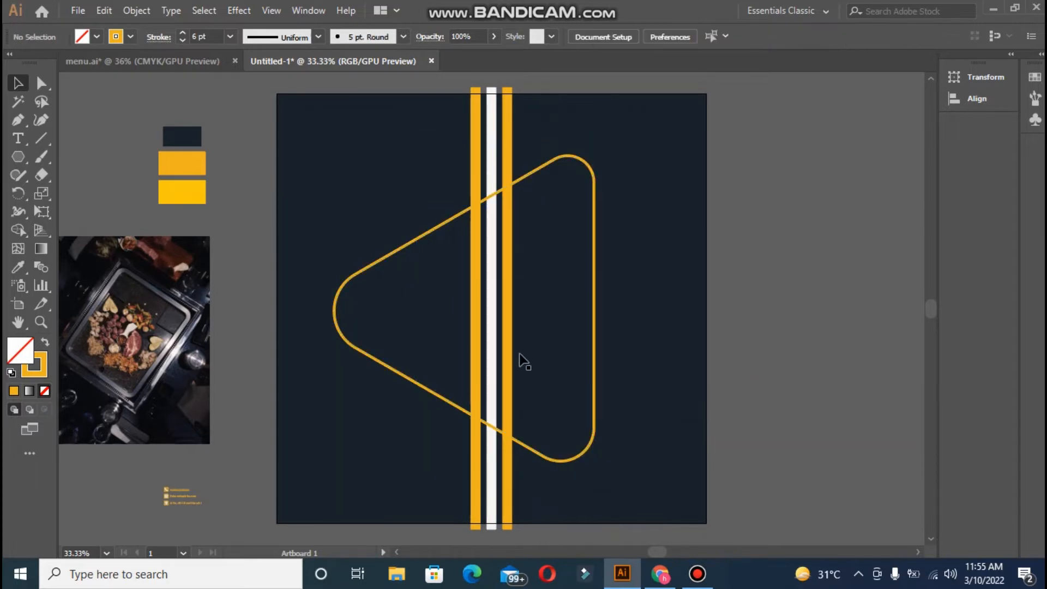
- Enlarge the hidden food photo, bring it to the front, and move it up and left
click(537, 392)
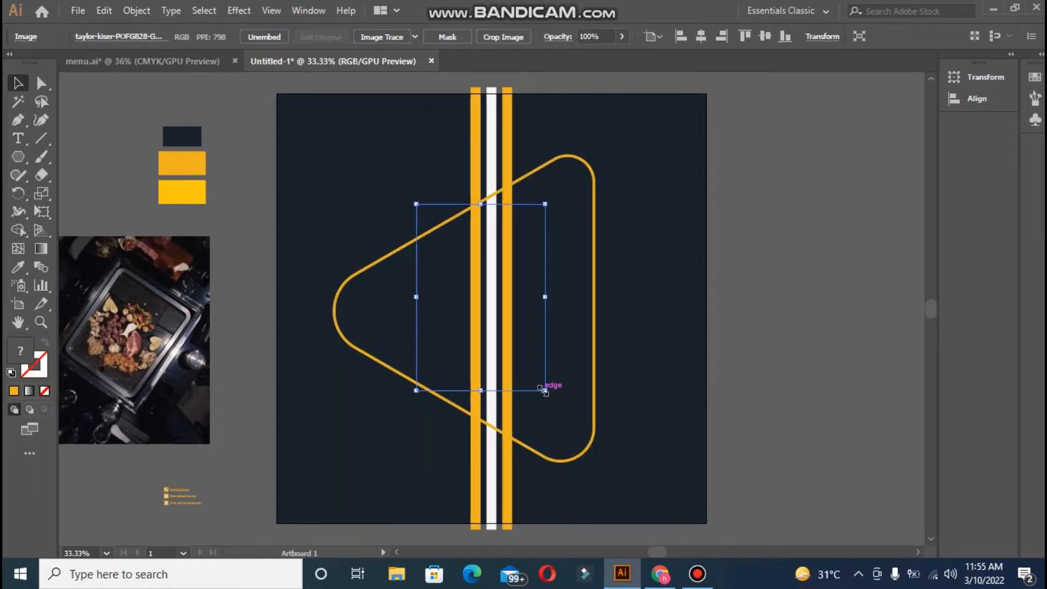
drag(544, 391, 697, 495)
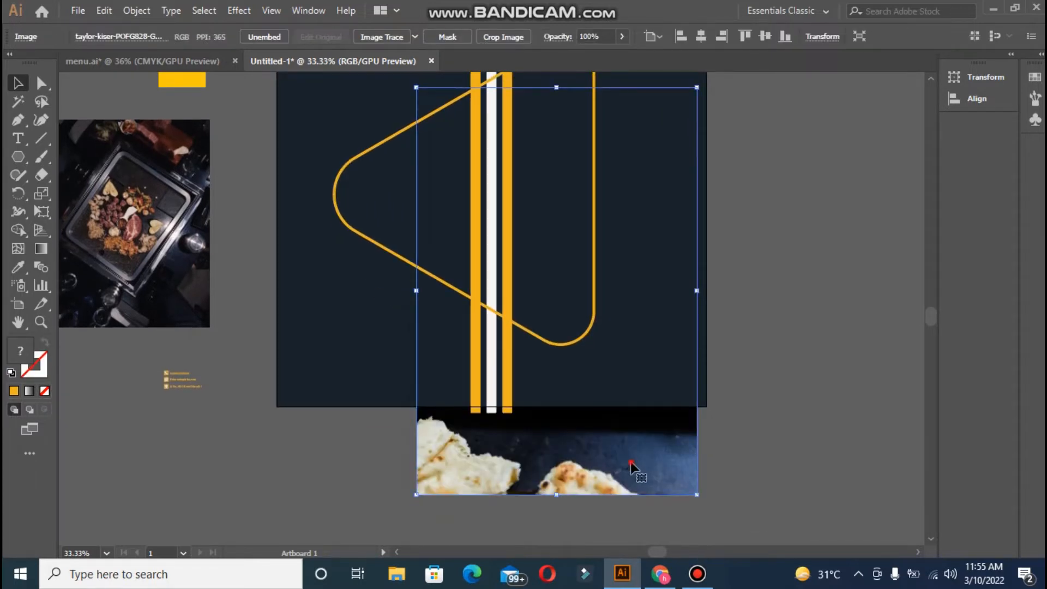
right_click(630, 463)
mouse_move(753, 385)
click(797, 381)
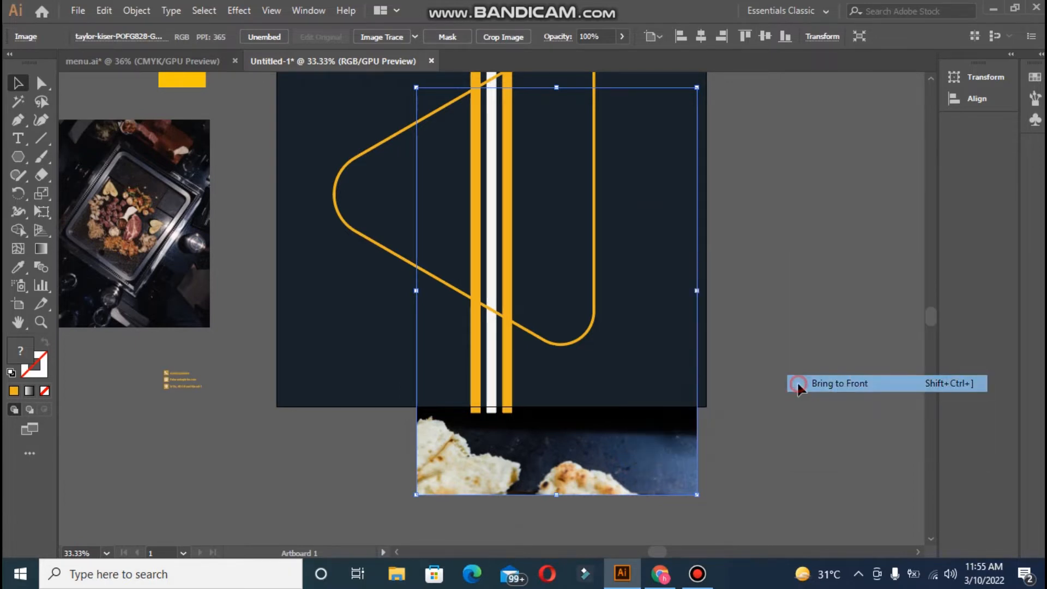
drag(931, 316, 930, 304)
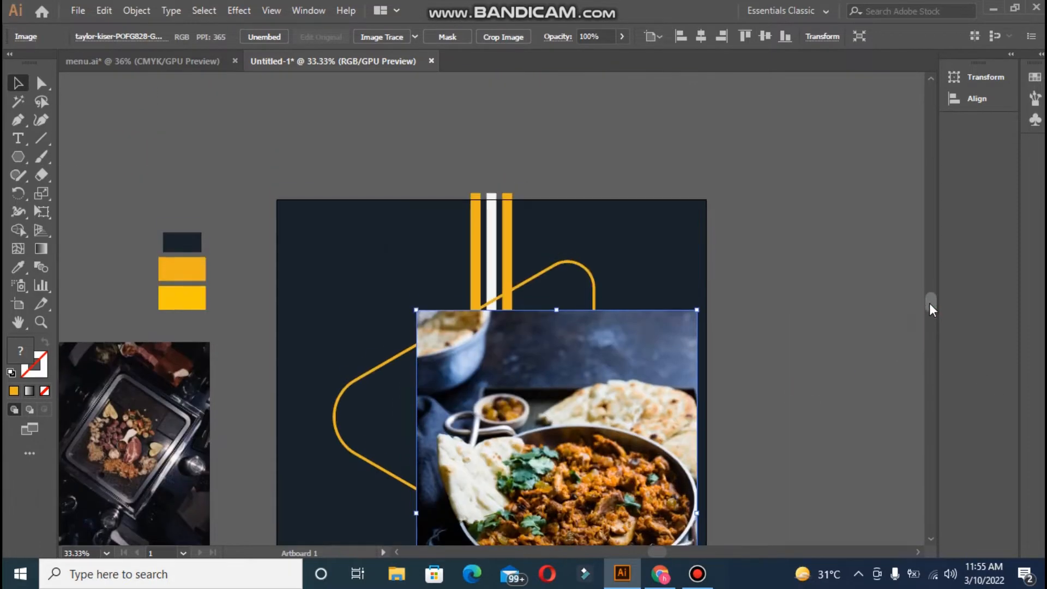
drag(579, 467, 506, 401)
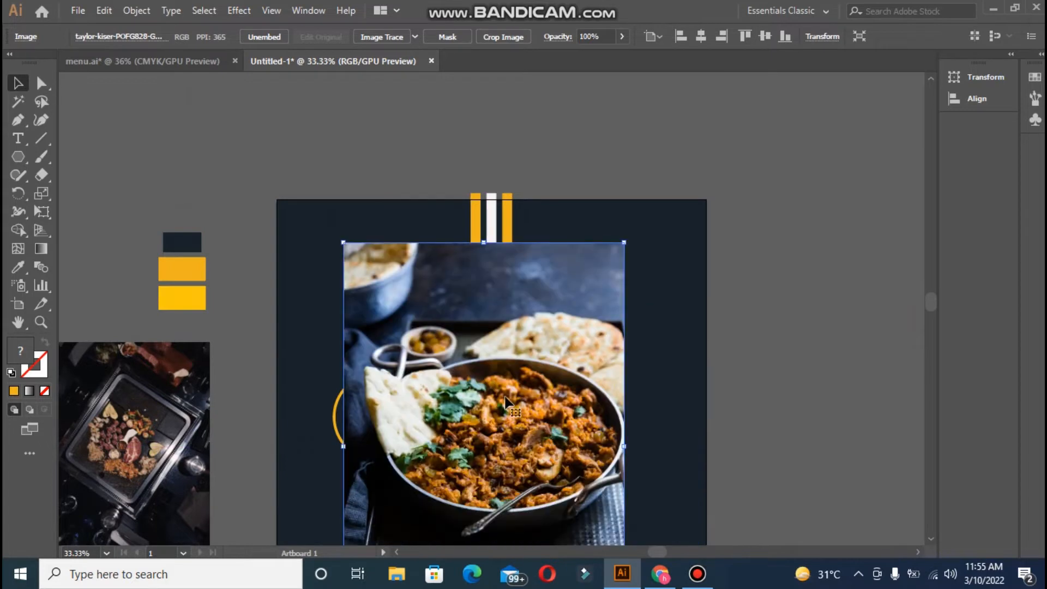
scroll(933, 303, down, 3)
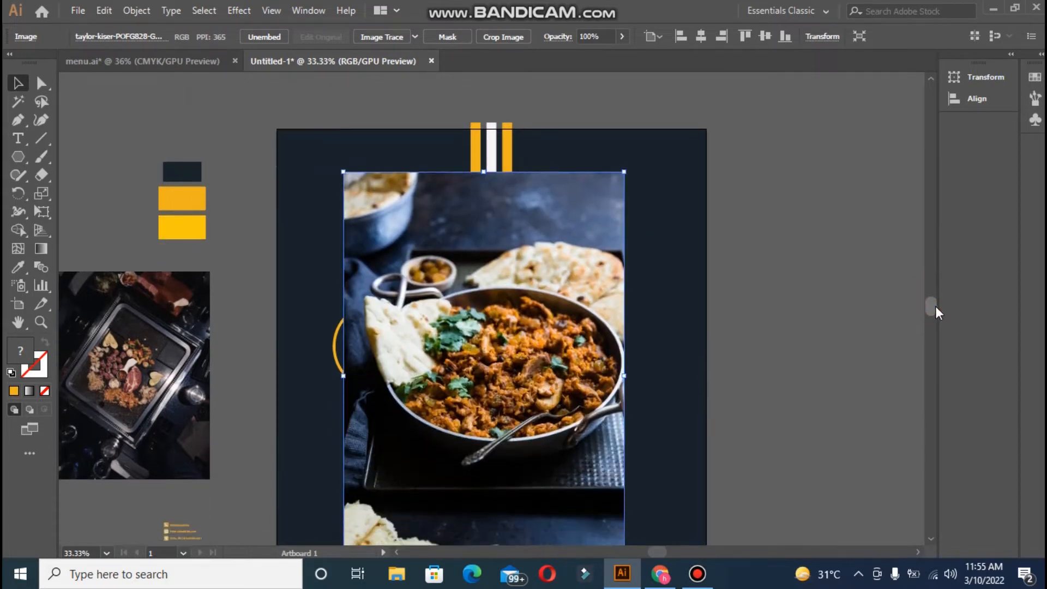
- Bring the triangle outline in front of the photo and shift the photo up-left
click(335, 326)
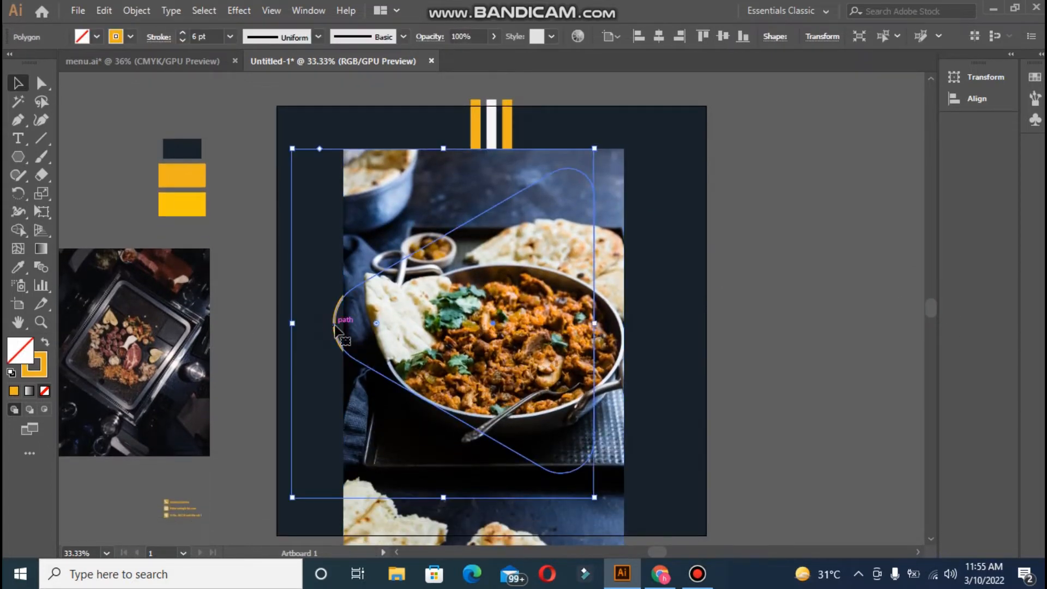
right_click(335, 326)
mouse_move(461, 247)
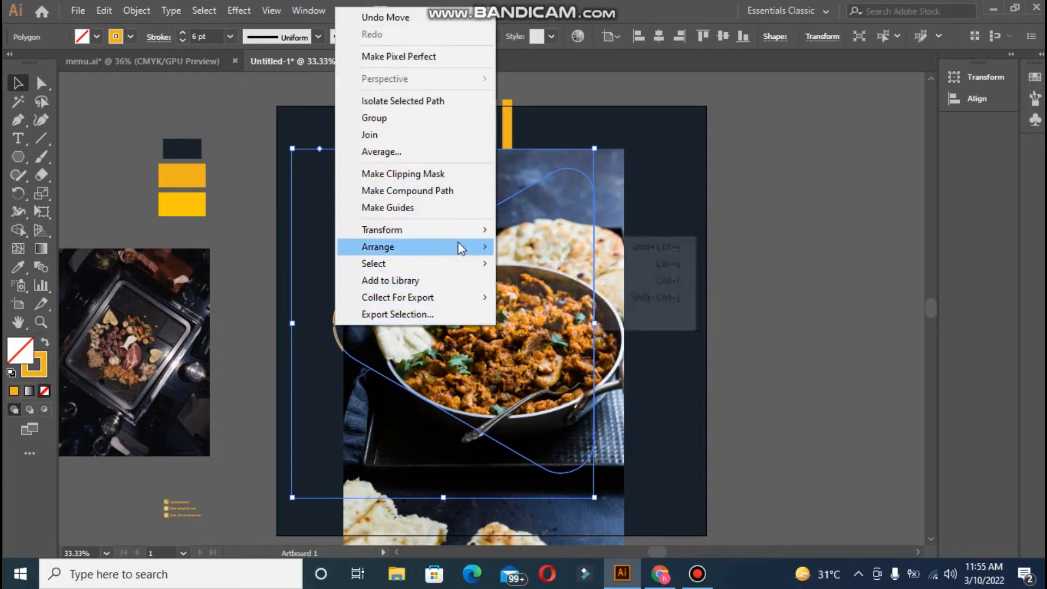
click(526, 247)
click(758, 328)
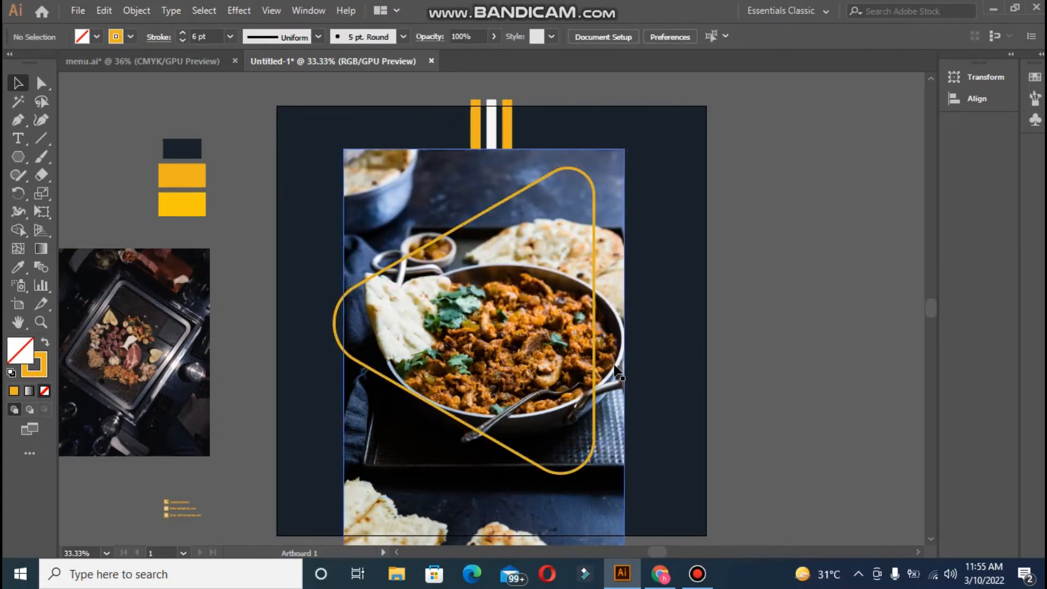
mouse_move(616, 371)
mouse_down()
mouse_move(594, 353)
mouse_move(604, 332)
mouse_move(608, 364)
mouse_up()
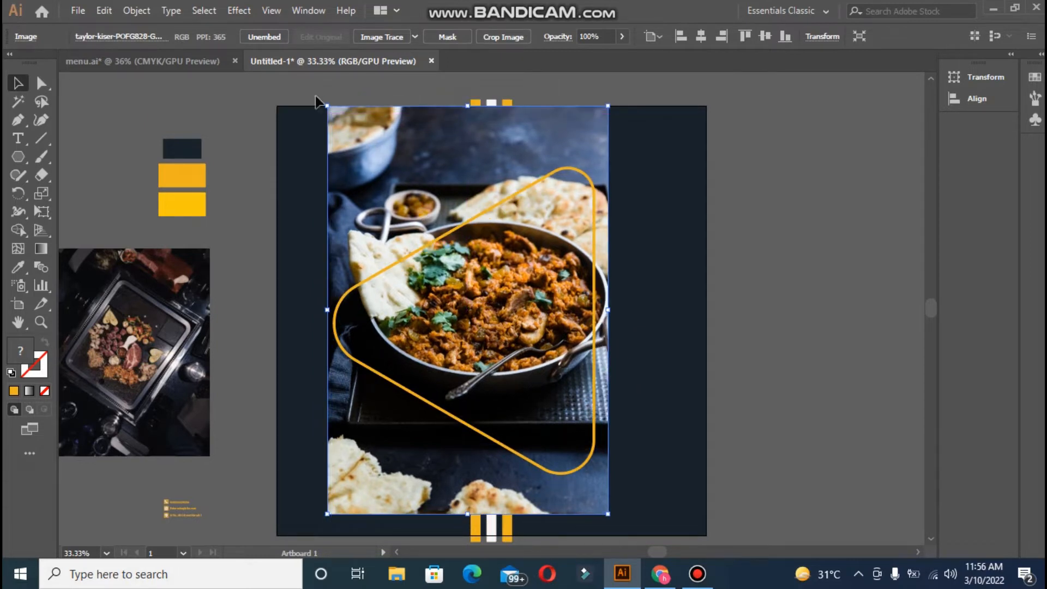
- Shrink the food photo from its top-left corner and nudge it into position
drag(322, 105, 339, 121)
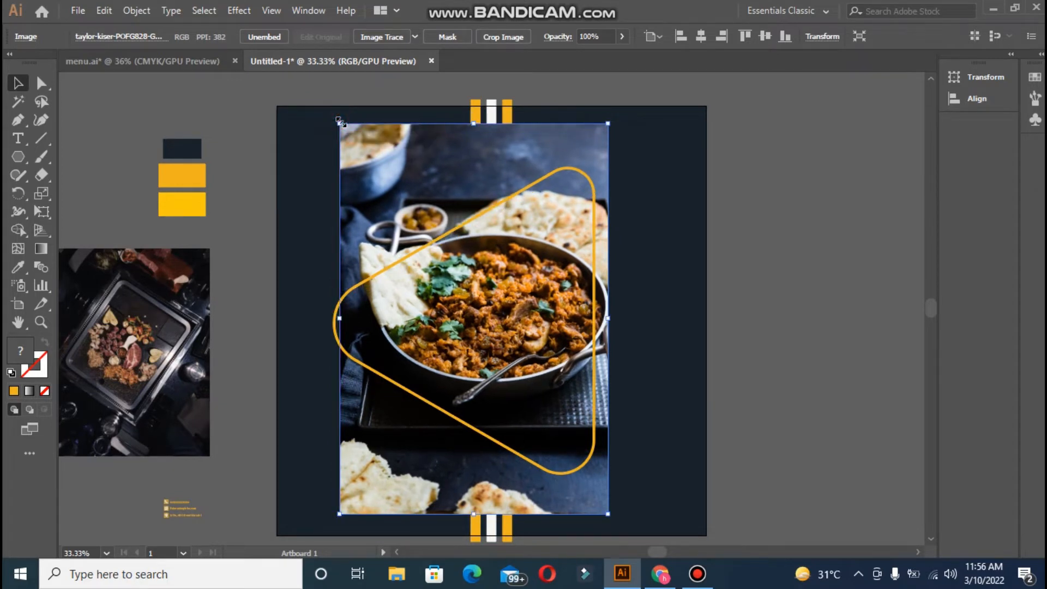
key(shift+Down)
key(shift+Down)
key(shift+Down)
key(shift+Down)
key(shift+Down)
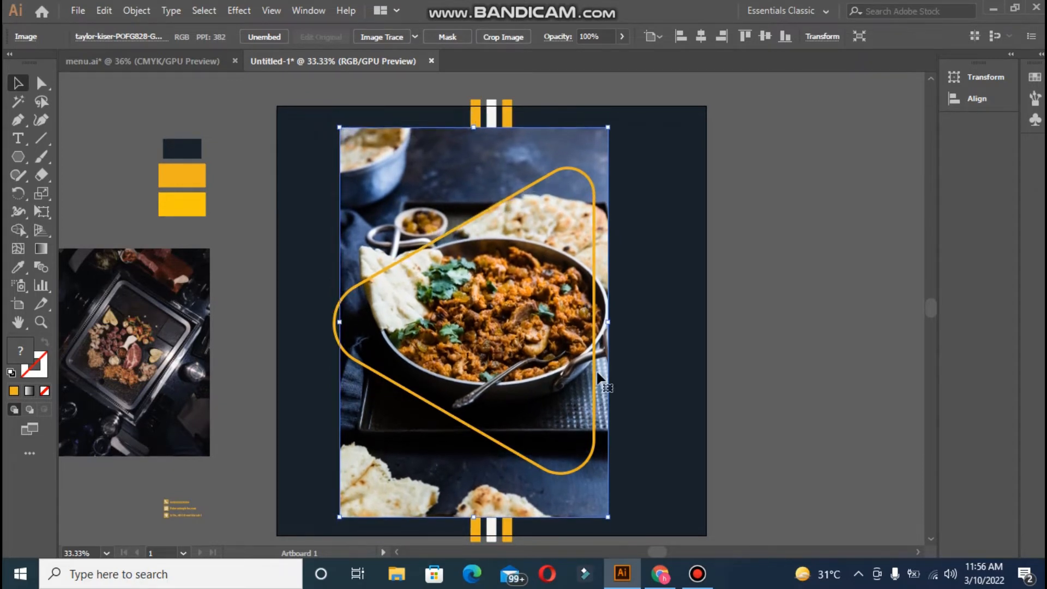
key(shift+Right)
key(shift+Right)
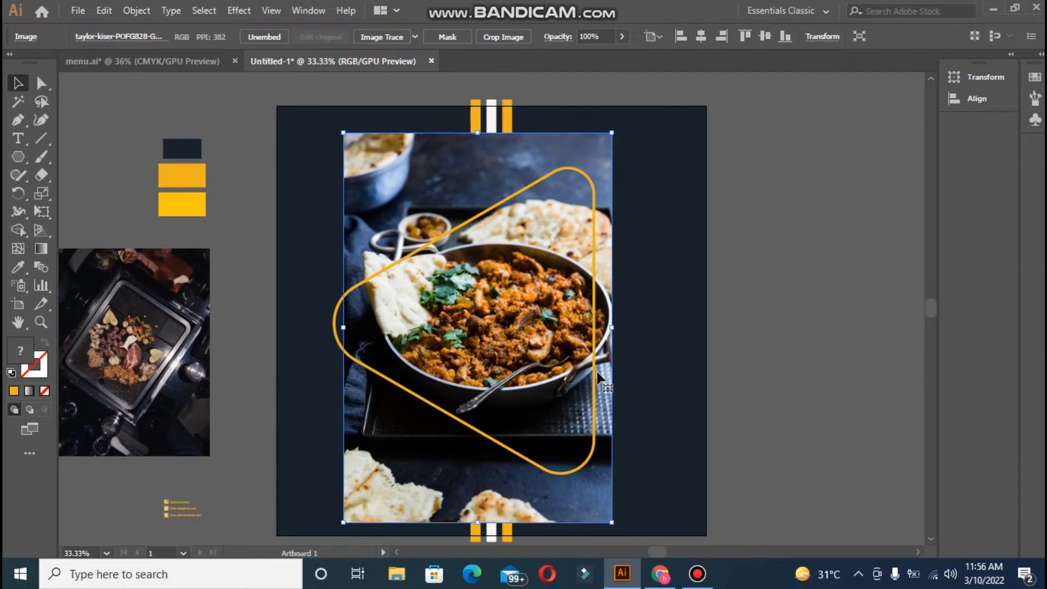
key(shift+Up)
key(shift+Up)
key(shift+Up)
key(shift+Up)
key(shift+Up)
key(shift+Up)
key(shift+Up)
key(shift+Up)
key(shift+Left)
key(shift+Left)
key(shift+Left)
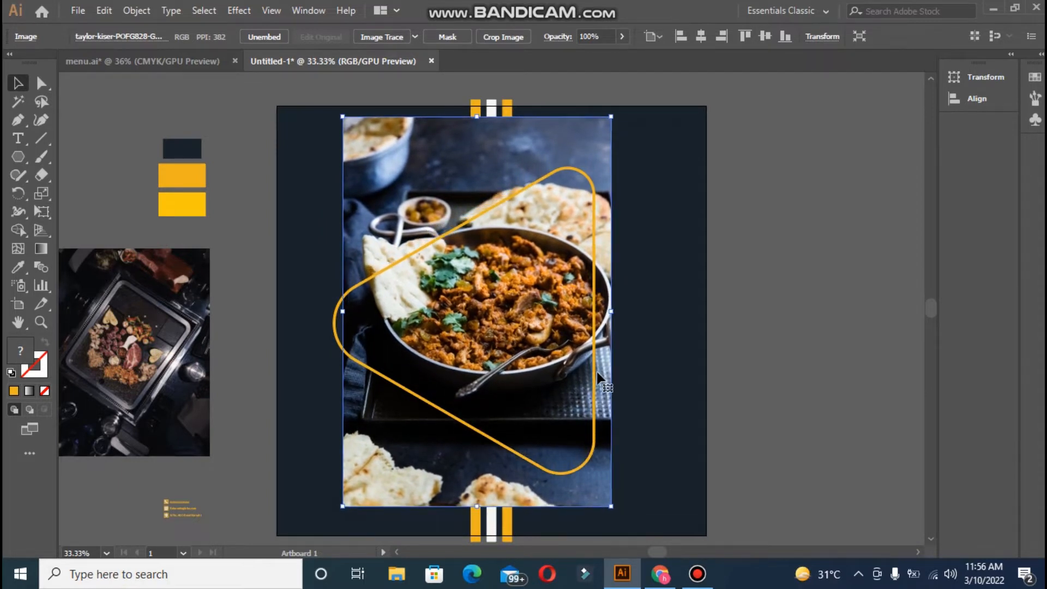
key(shift+Left)
click(741, 397)
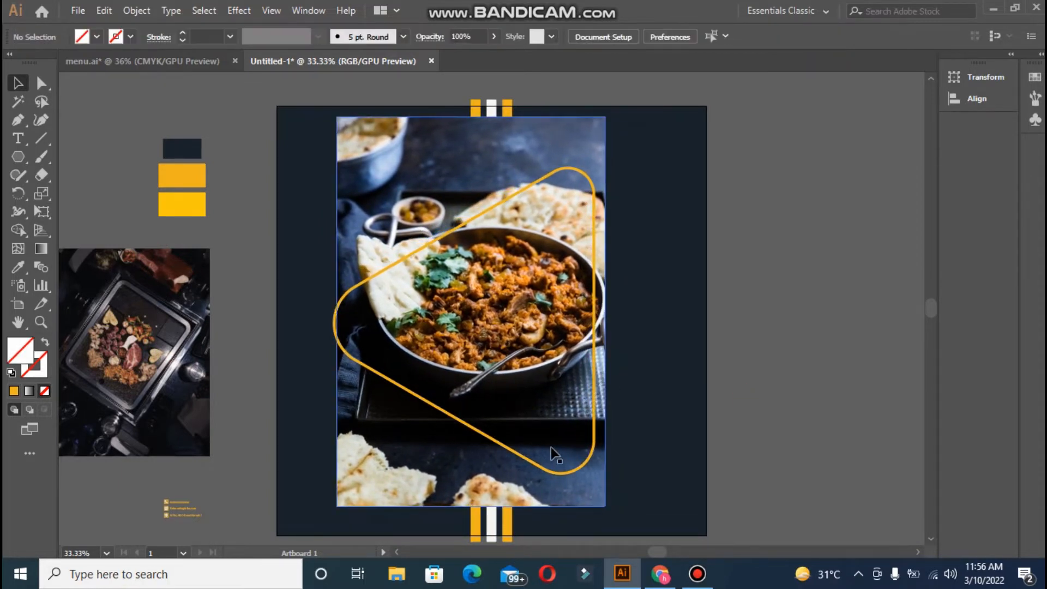
- Enlarge the rounded triangle slightly to about 910 × 788 px
click(562, 473)
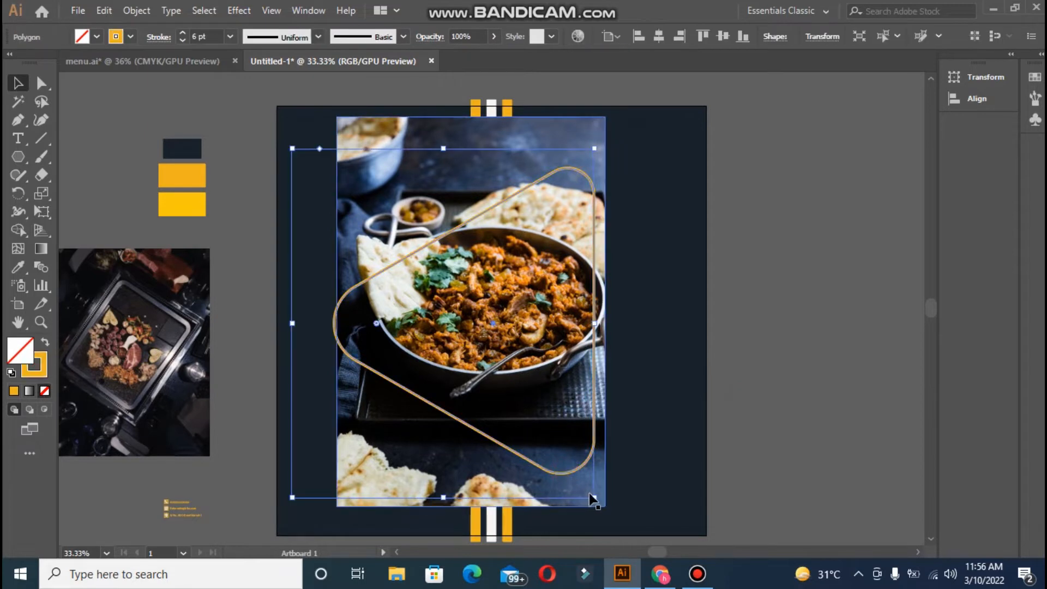
drag(603, 508, 608, 516)
click(818, 447)
- Nudge the food photo right and down so it fits beneath the triangle
click(516, 380)
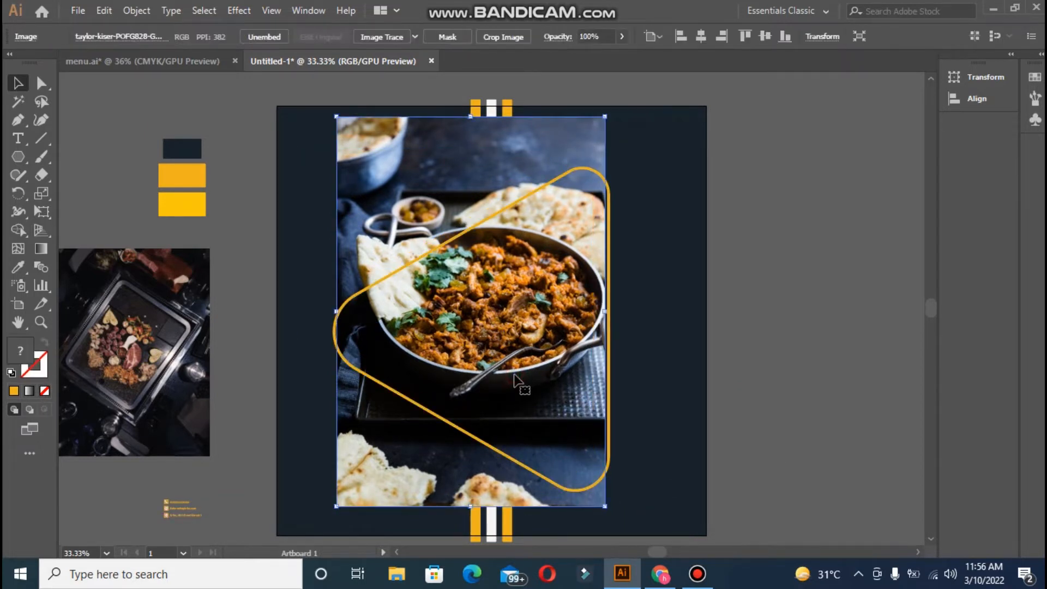
key(Down)
key(Down)
key(Down)
key(Down)
key(Down)
key(Down)
key(Down)
key(Down)
key(Down)
key(Down)
key(Down)
key(Down)
key(Down)
key(Down)
key(Down)
key(Right)
key(Right)
key(Right)
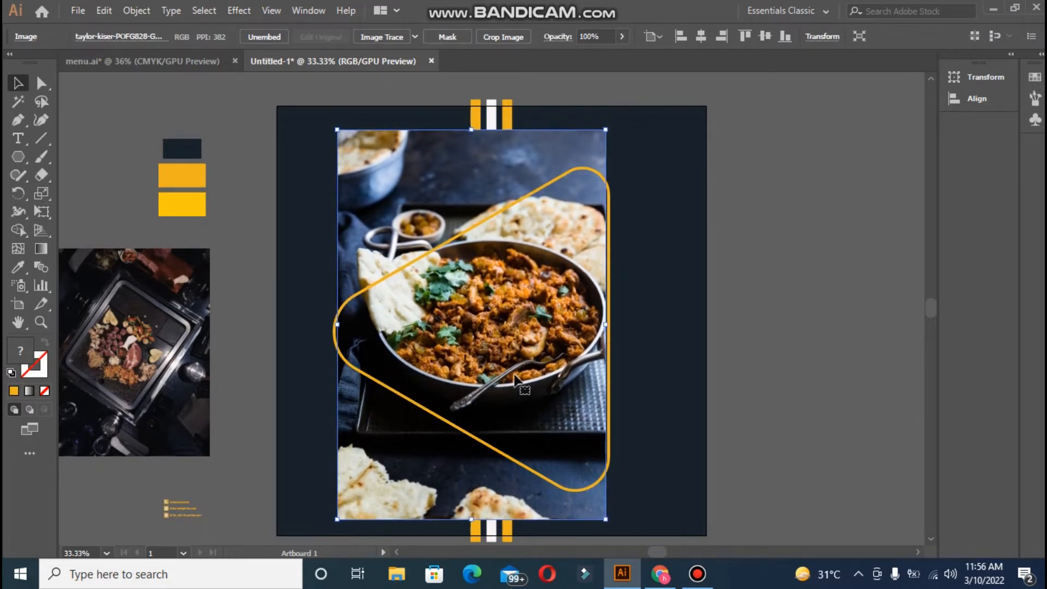
key(Up)
key(Up)
key(Up)
key(Up)
key(Up)
key(Up)
key(Up)
key(Up)
key(Up)
key(Up)
key(Up)
key(Up)
key(Up)
key(Up)
key(Up)
key(Up)
key(Up)
key(Up)
key(Up)
key(Up)
key(Up)
key(Up)
key(Up)
key(Up)
key(Up)
key(Up)
key(Up)
key(Up)
key(Up)
key(Up)
key(Up)
key(Up)
key(Up)
key(Up)
key(Up)
key(Up)
key(Up)
key(Up)
key(Up)
key(Up)
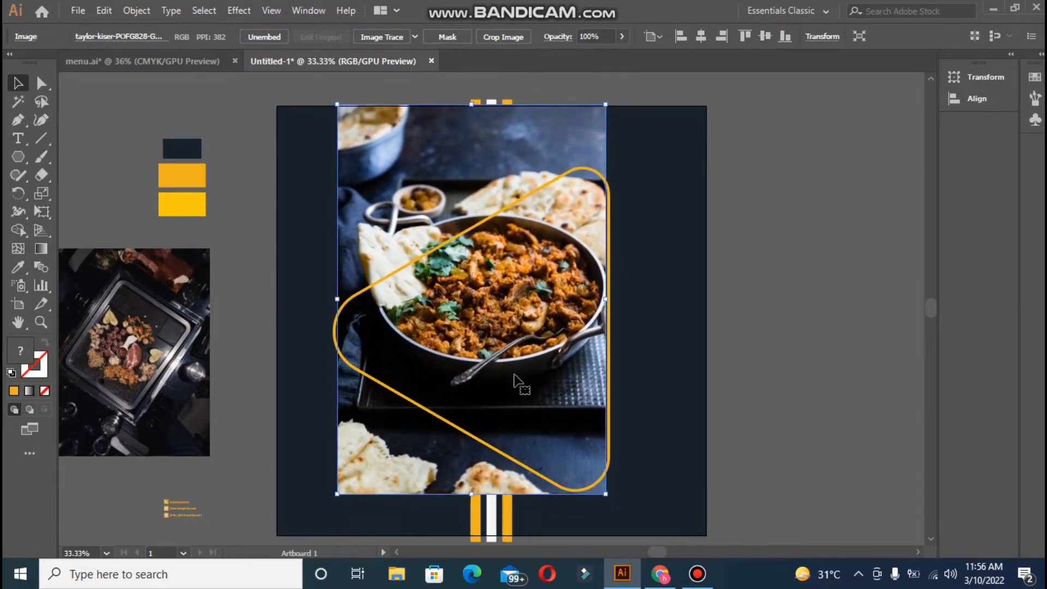
key(Right)
key(Right)
key(Right)
key(Right)
key(Right)
key(Right)
key(Right)
key(Right)
key(Right)
key(Right)
key(Right)
key(Right)
key(Right)
key(Right)
key(Right)
key(Right)
key(Right)
key(Right)
key(Right)
key(Right)
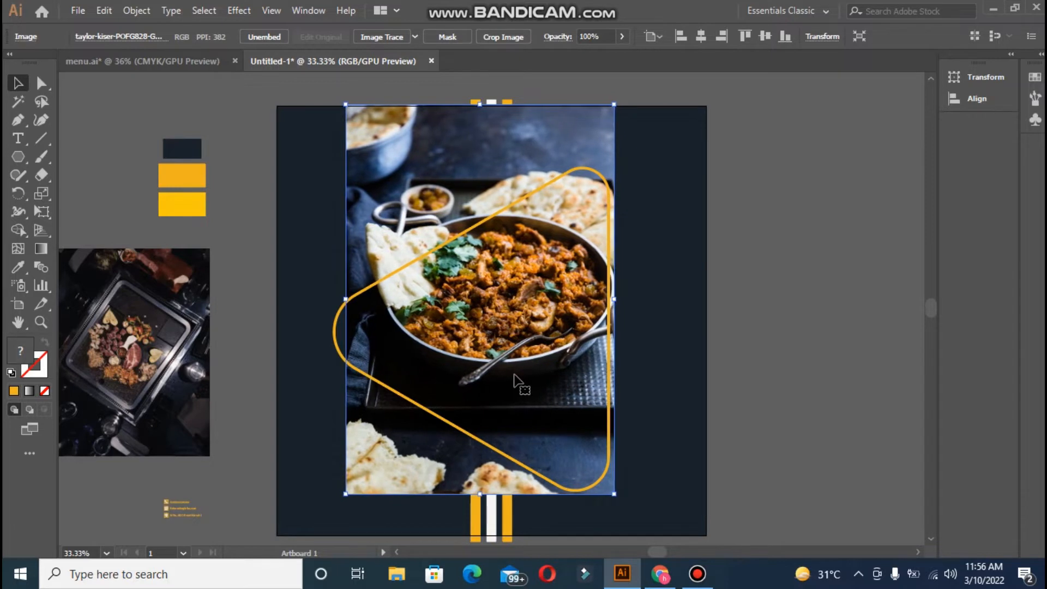
key(Down)
key(Down)
key(Down)
key(Down)
key(Down)
key(Down)
key(Down)
key(Down)
key(Down)
key(Down)
key(Down)
key(Down)
key(Down)
key(Down)
key(Down)
key(Down)
key(Down)
key(Down)
key(Down)
key(Down)
key(Down)
key(Down)
key(Down)
key(Down)
key(Down)
key(Down)
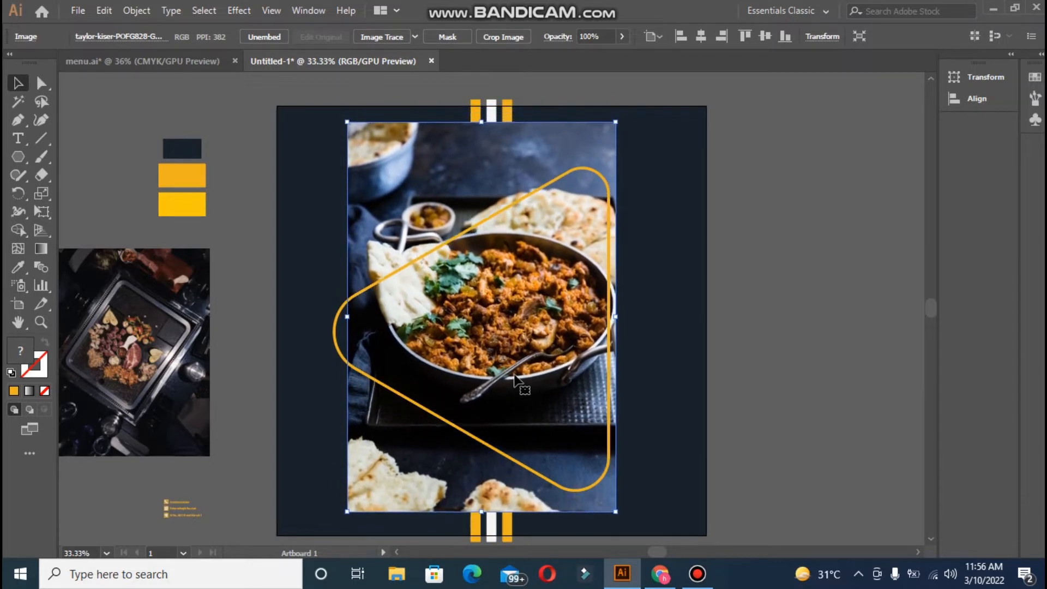
key(Right)
key(Right)
key(Right)
key(Right)
key(Right)
key(Right)
key(Right)
key(Right)
key(Right)
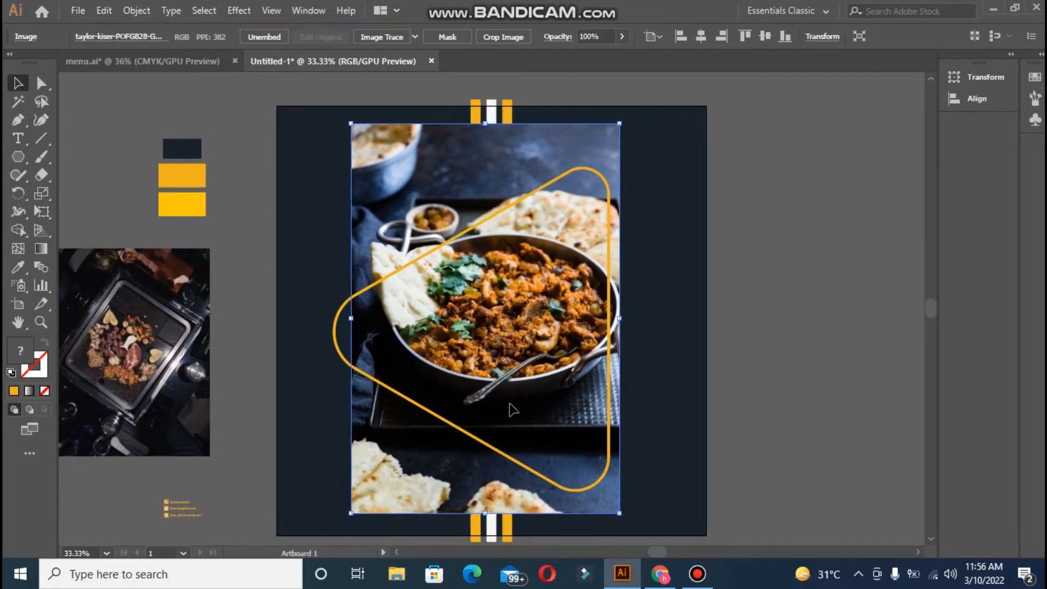
- Clip the food photo to the rounded triangle with a clipping mask
shift+click(521, 463)
right_click(522, 462)
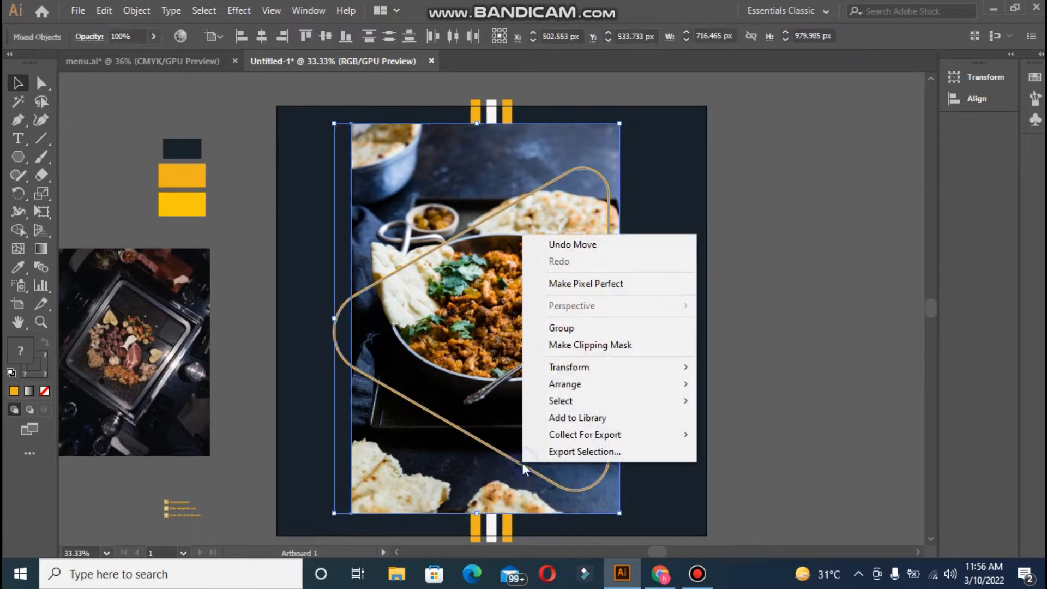
click(627, 344)
click(806, 310)
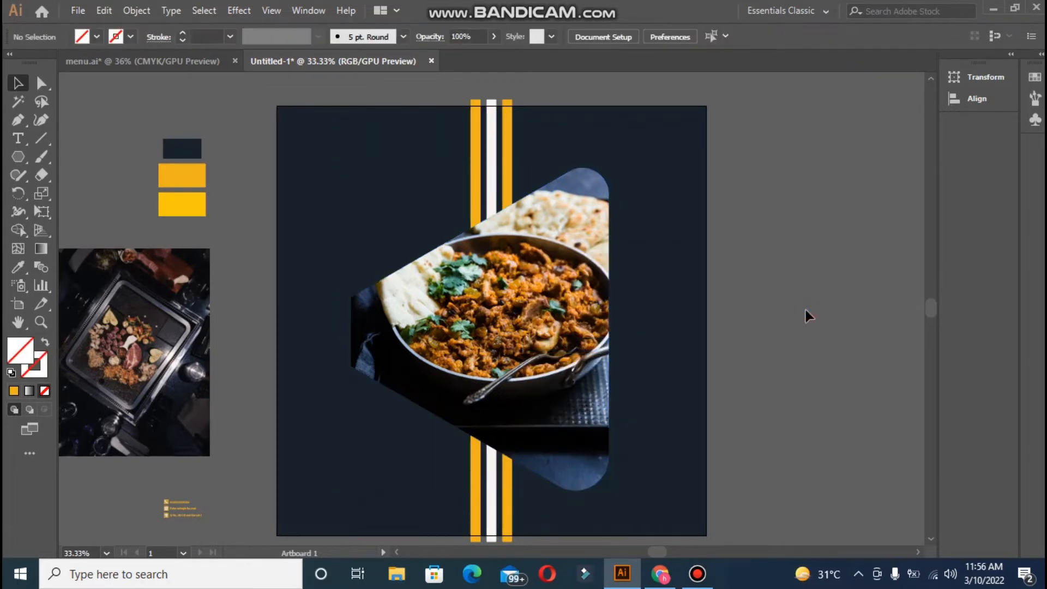
- Give the clipped triangle a 5 pt outline in the Stroke panel
click(567, 485)
click(308, 11)
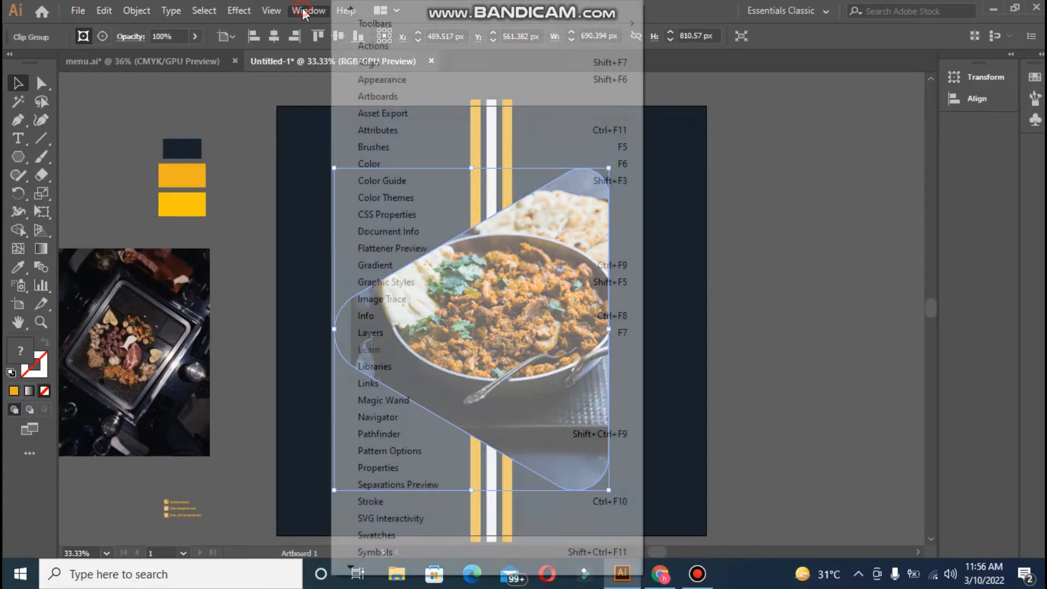
scroll(414, 469, down, 1)
click(392, 481)
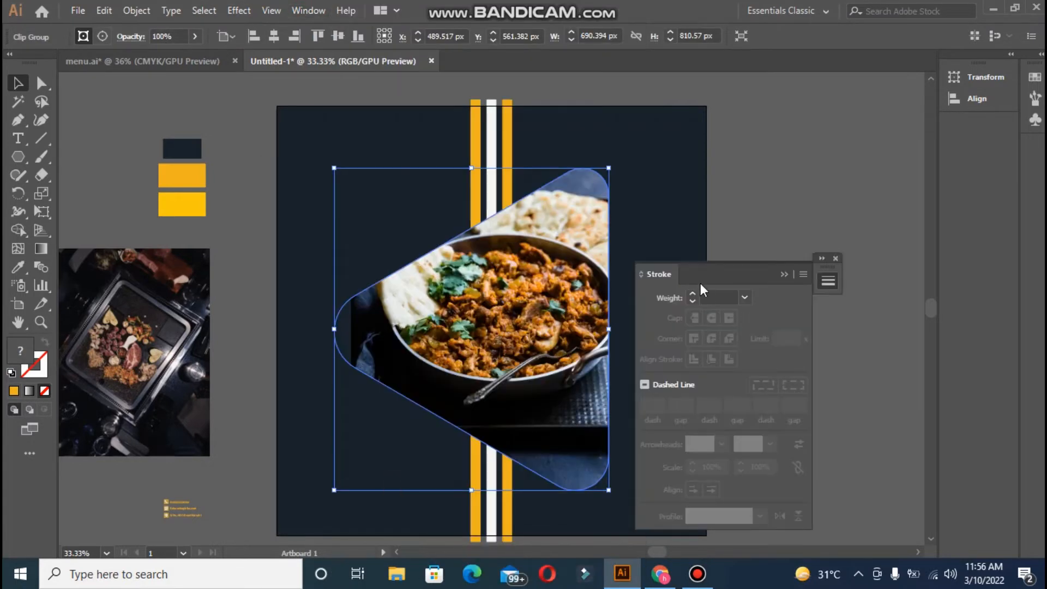
click(692, 294)
click(691, 294)
click(692, 293)
click(692, 294)
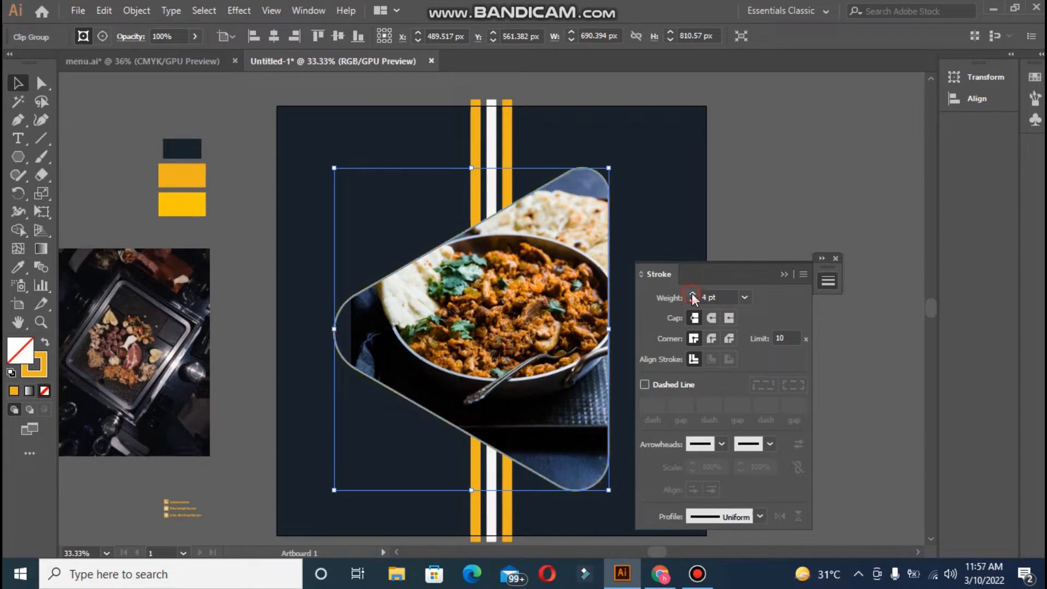
click(692, 294)
click(753, 222)
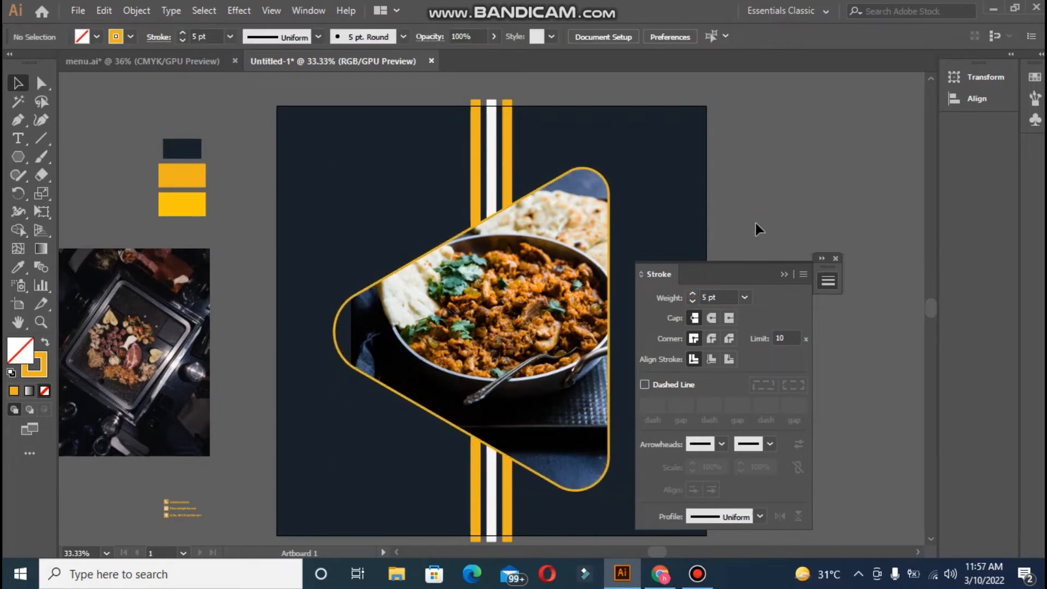
click(784, 274)
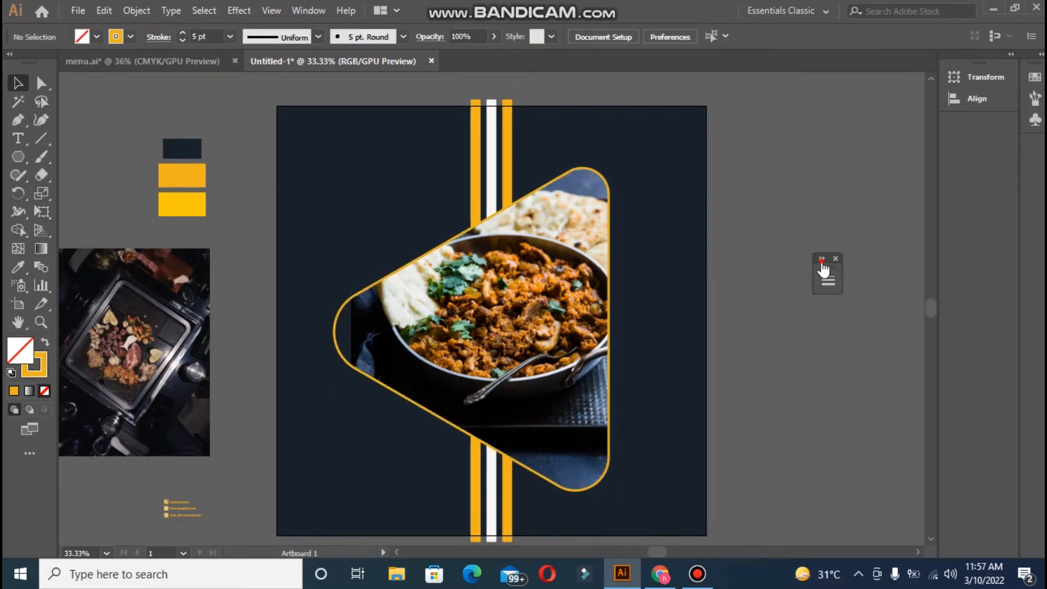
click(822, 258)
click(969, 258)
- Move the second food photo onto the artboard and enlarge it to span the artboard
click(164, 314)
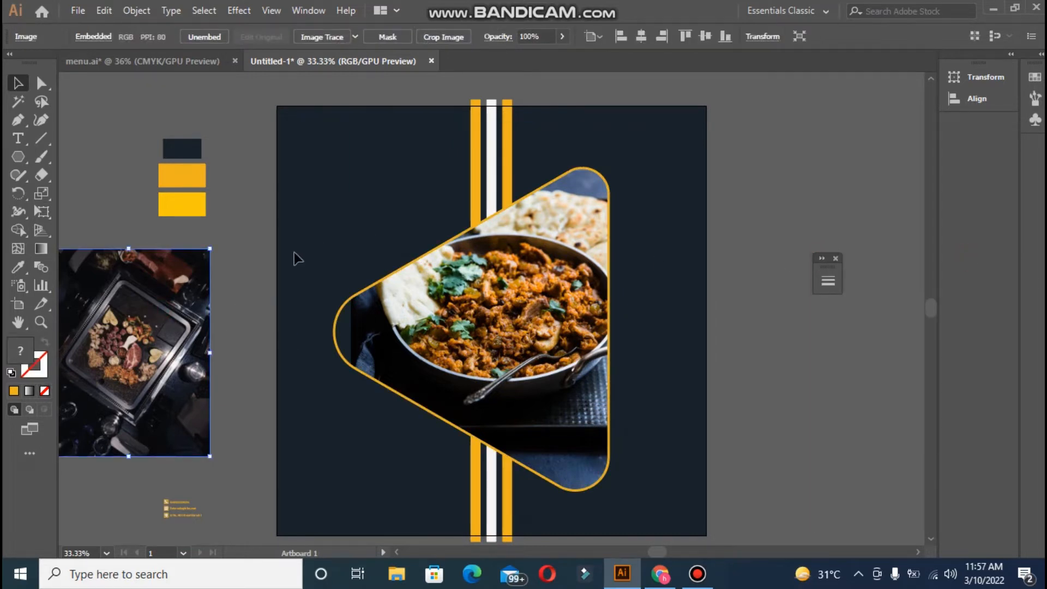
drag(205, 293, 427, 152)
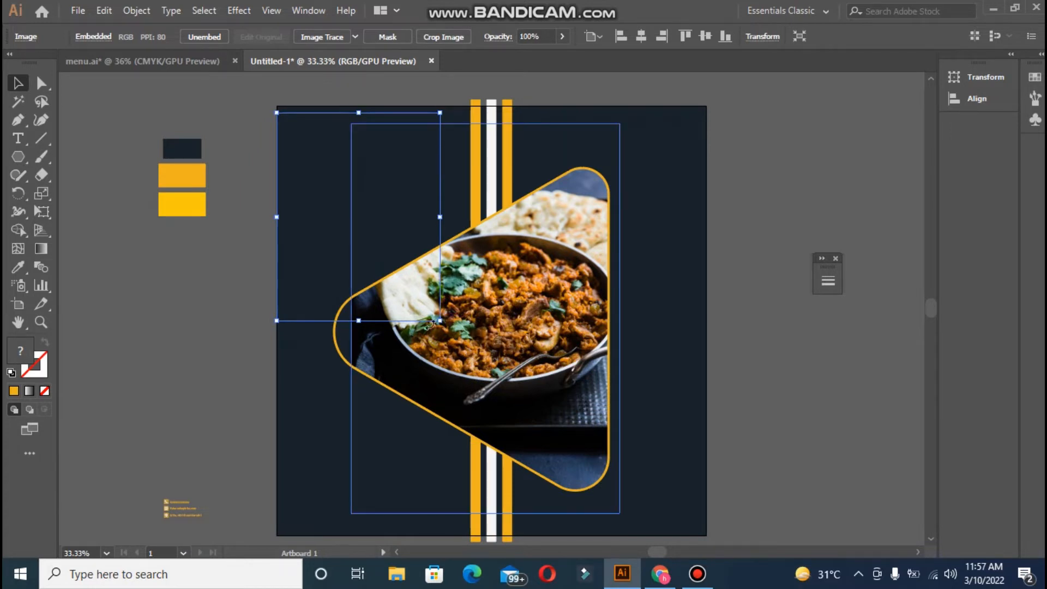
drag(440, 320, 787, 492)
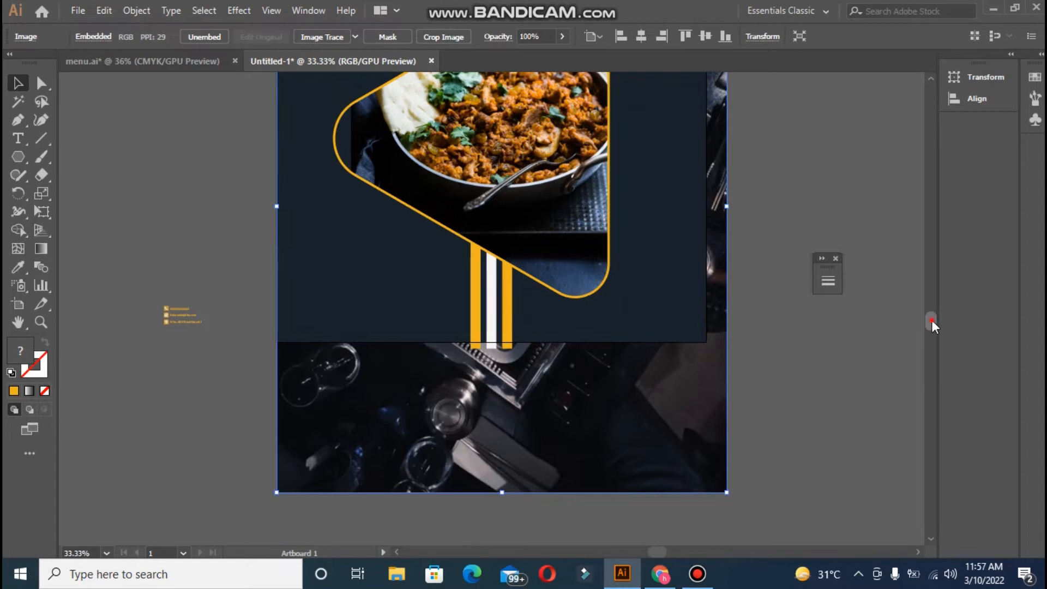
drag(932, 319, 929, 306)
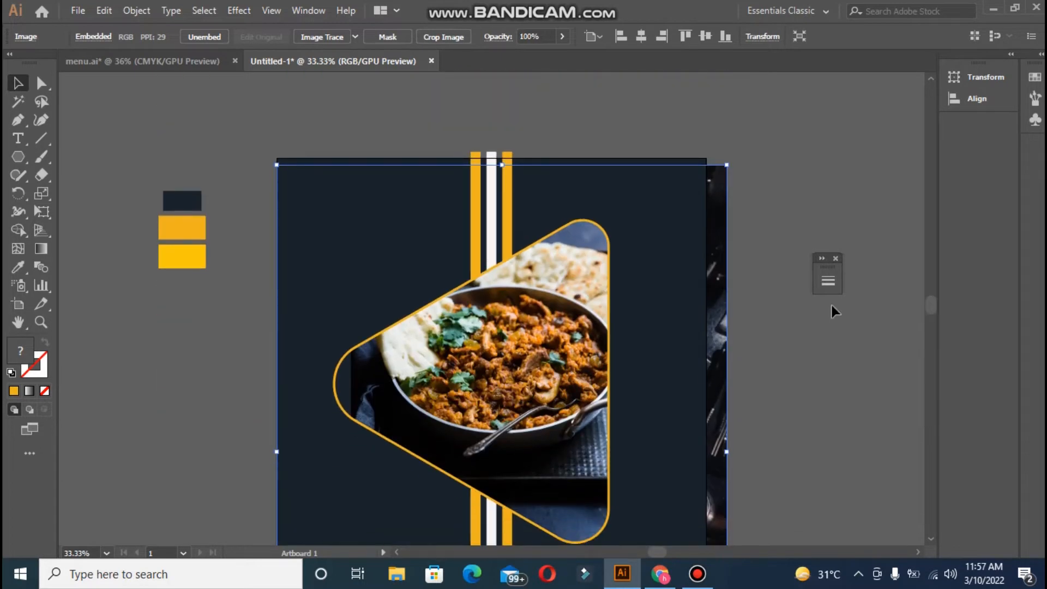
- Clear the selection and select the dark background rectangle
click(842, 159)
click(712, 230)
click(784, 227)
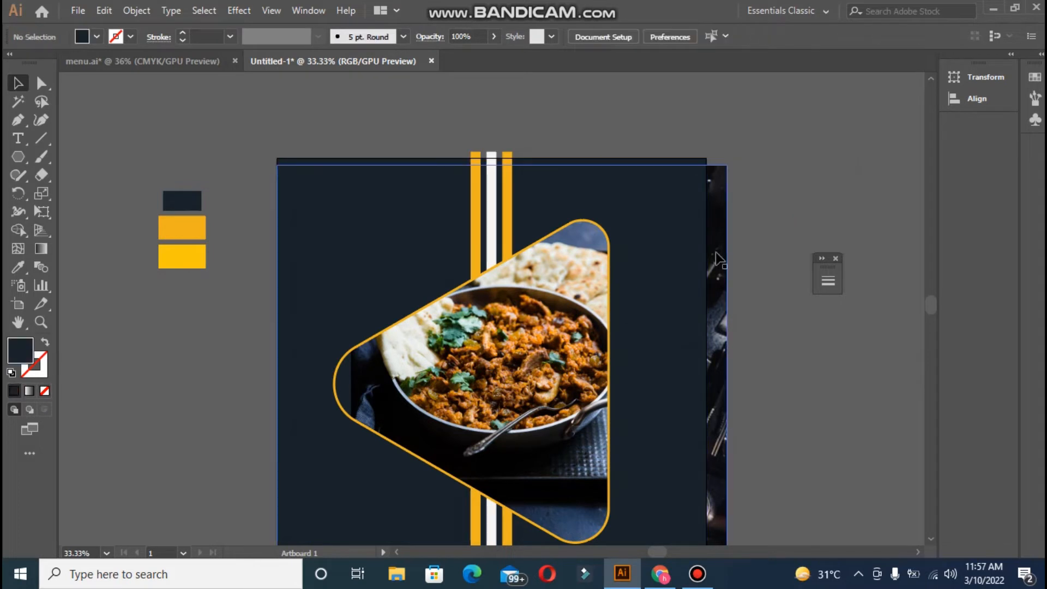
click(691, 254)
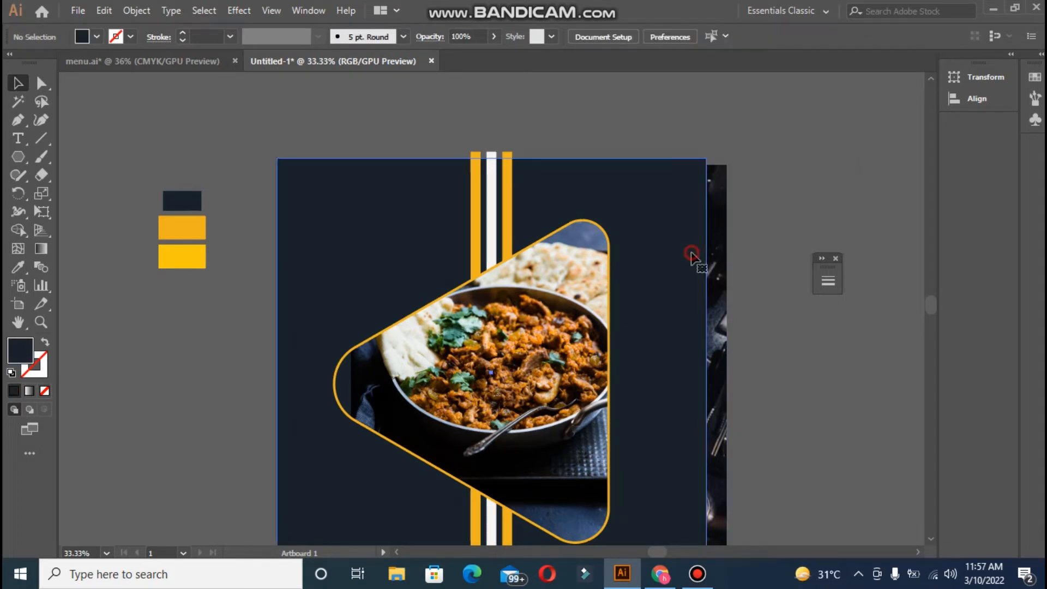
- Set the dark overlay rectangle's opacity to 82%
click(491, 41)
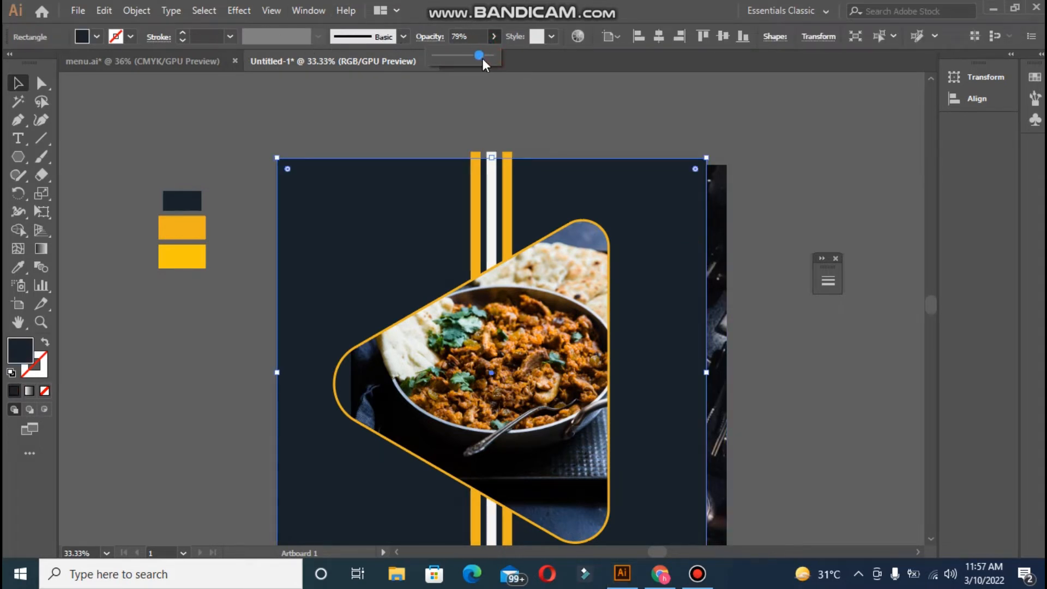
drag(482, 57, 483, 57)
click(600, 118)
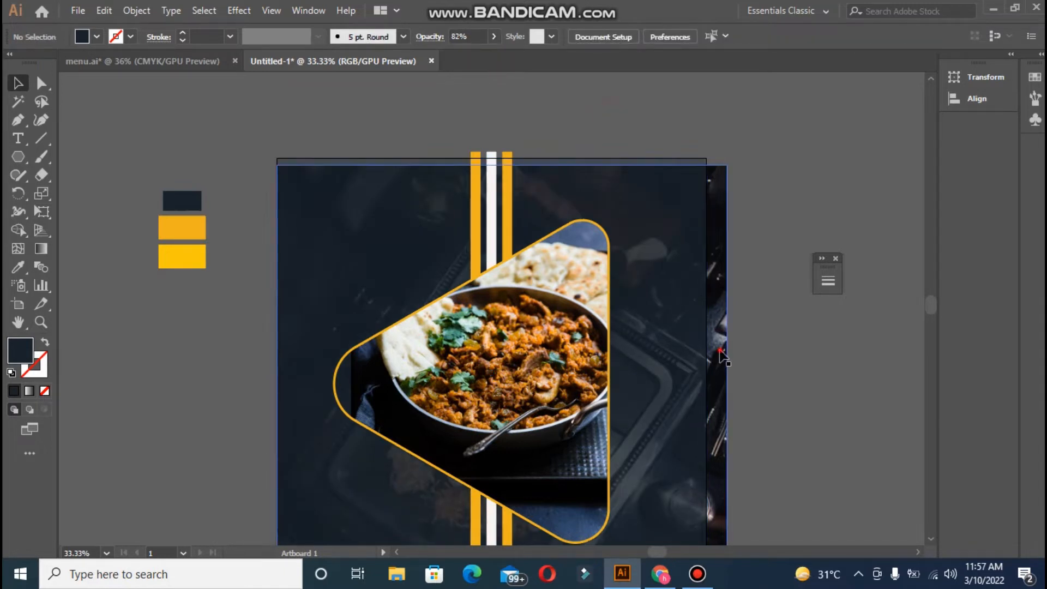
- Move the background food photo up and left, then nudge it five steps higher
drag(722, 357, 707, 334)
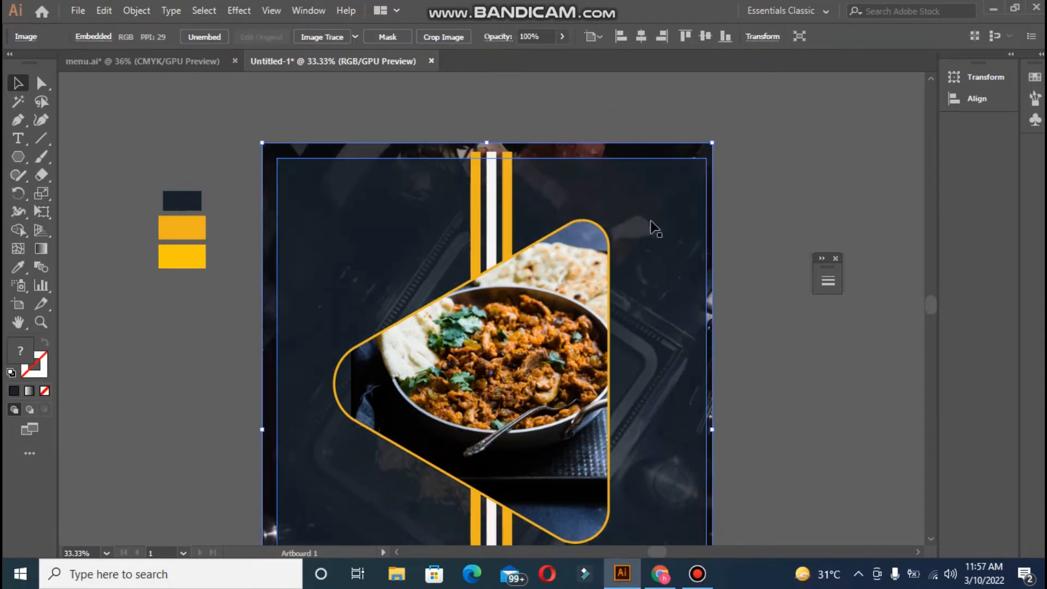
key(ctrl+0)
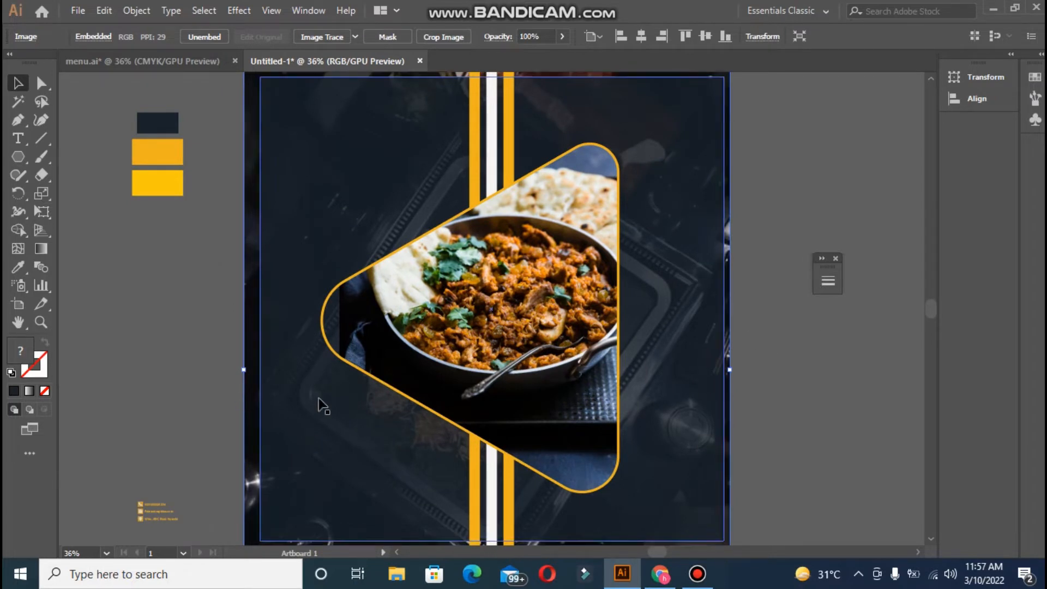
key(ctrl+minus)
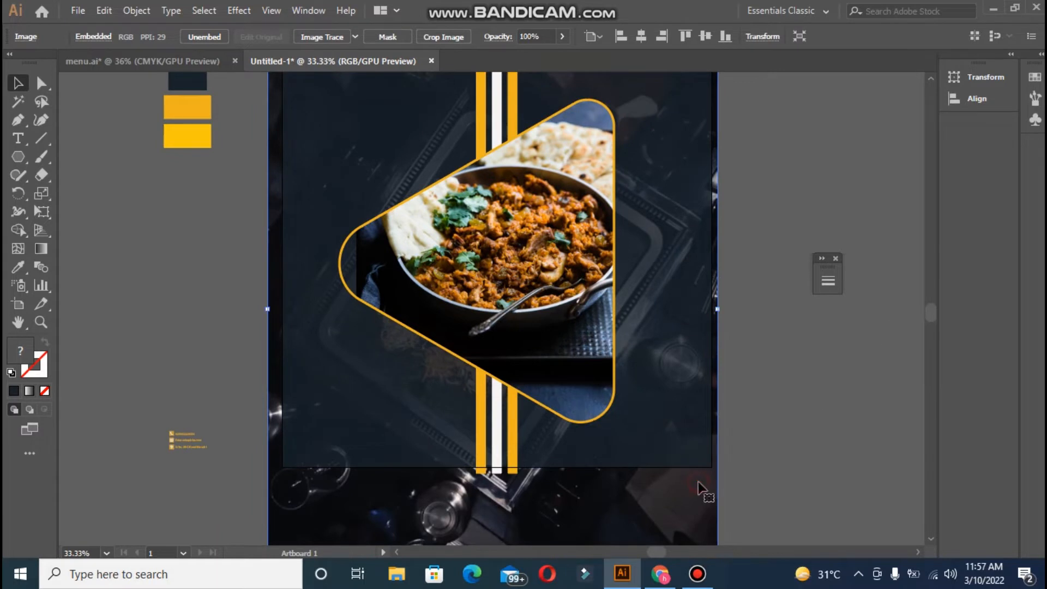
key(Up)
key(Up)
key(Up)
key(Up)
key(Up)
key(Up)
key(Up)
key(Up)
key(Up)
key(Up)
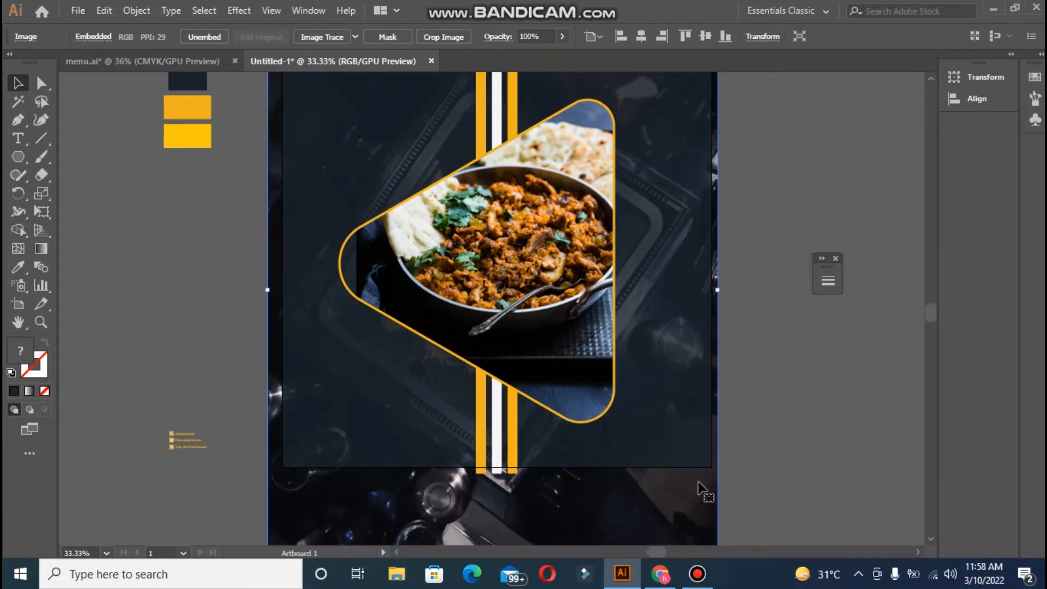
key(Up)
key(Up)
key(Up)
key(Up)
key(Up)
key(Up)
key(Up)
key(Up)
key(Up)
key(Up)
key(Up)
key(Up)
key(Up)
key(Up)
key(Up)
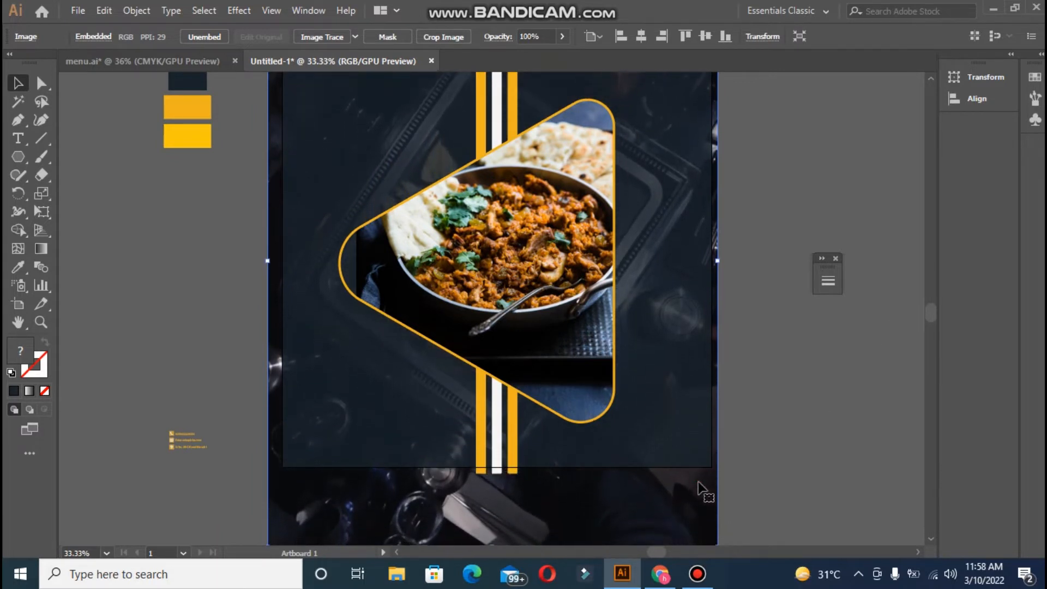
key(Up)
key(Up)
key(Up)
key(Up)
key(Up)
key(Up)
key(Up)
key(Up)
key(Up)
key(Up)
key(Up)
key(Up)
key(Up)
key(Up)
key(Up)
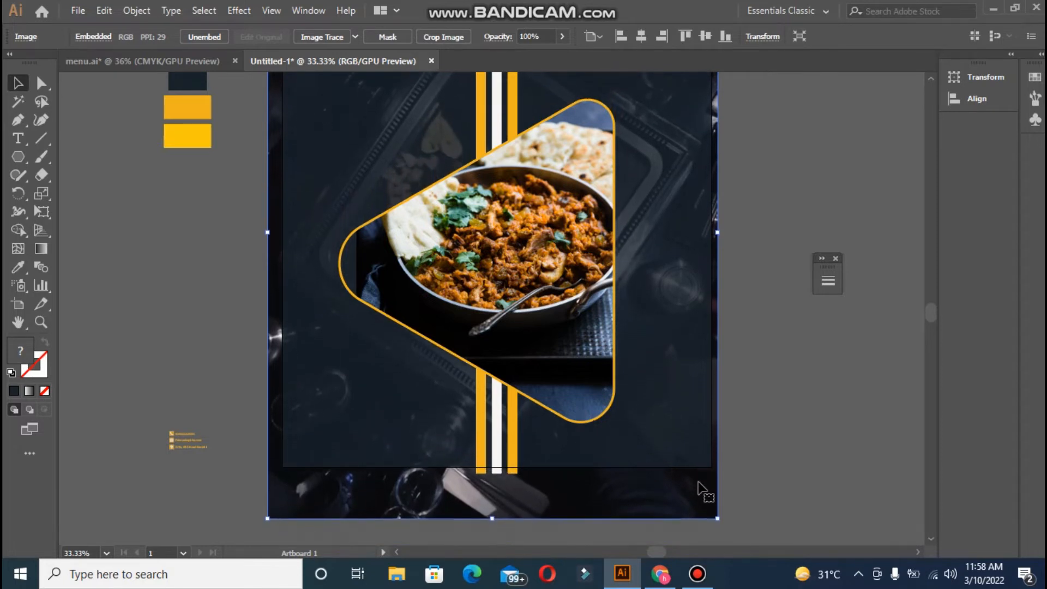
key(Up)
key(Up)
key(Up)
key(Up)
key(Up)
key(Up)
key(Up)
key(Up)
key(Up)
key(Up)
key(Up)
key(Up)
key(Up)
key(Up)
key(Up)
key(Up)
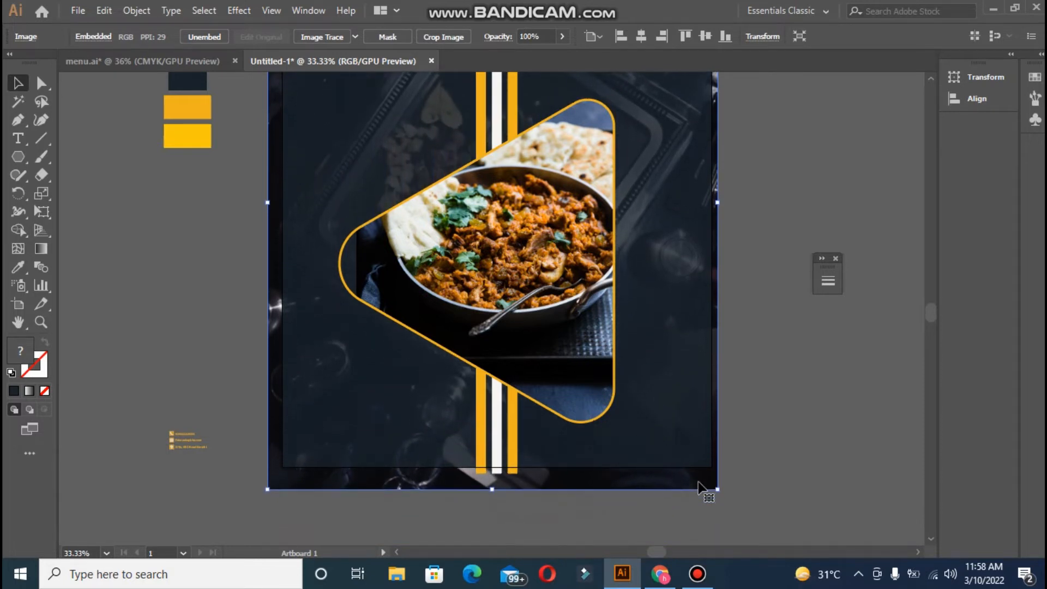
key(Up)
key(Up)
key(Up)
key(Up)
key(Up)
key(Up)
key(Up)
key(Up)
key(ctrl+0)
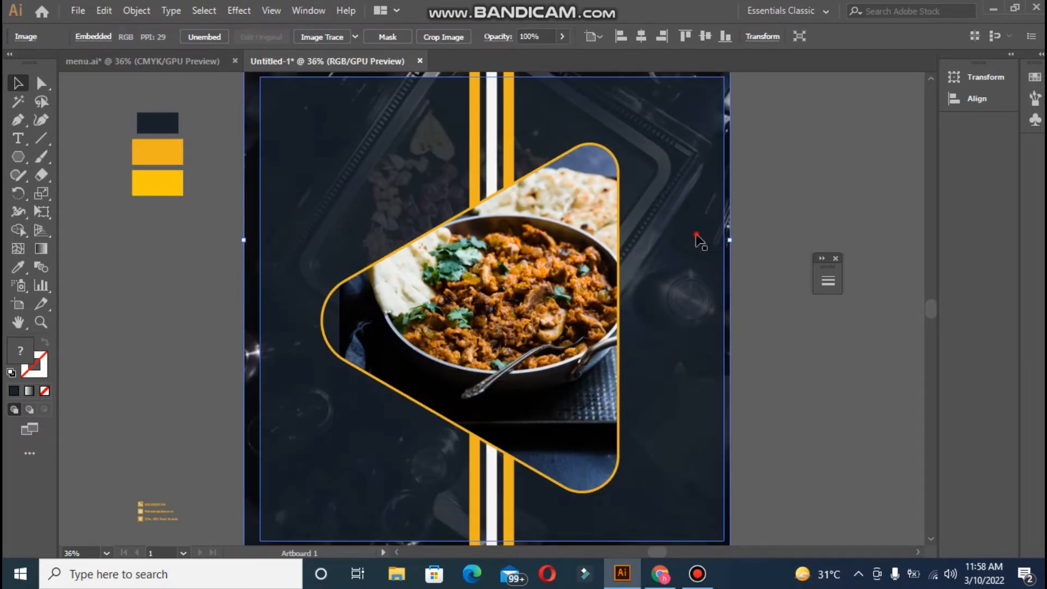
key(ctrl+2)
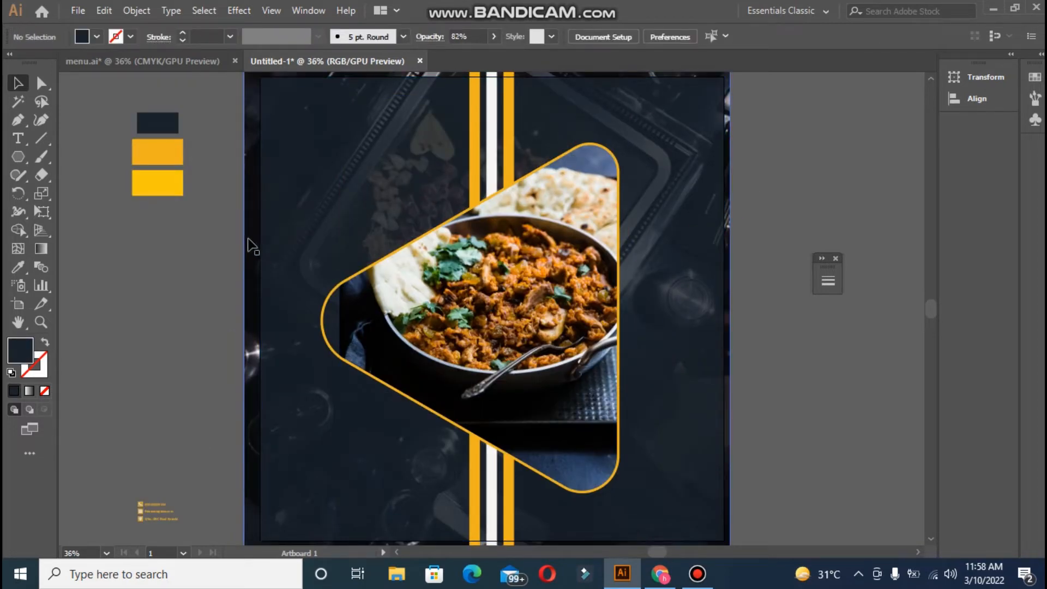
- Start a point text object near the artboard's top-left and delete the Lorem ipsum placeholder
click(248, 245)
key(ctrl+2)
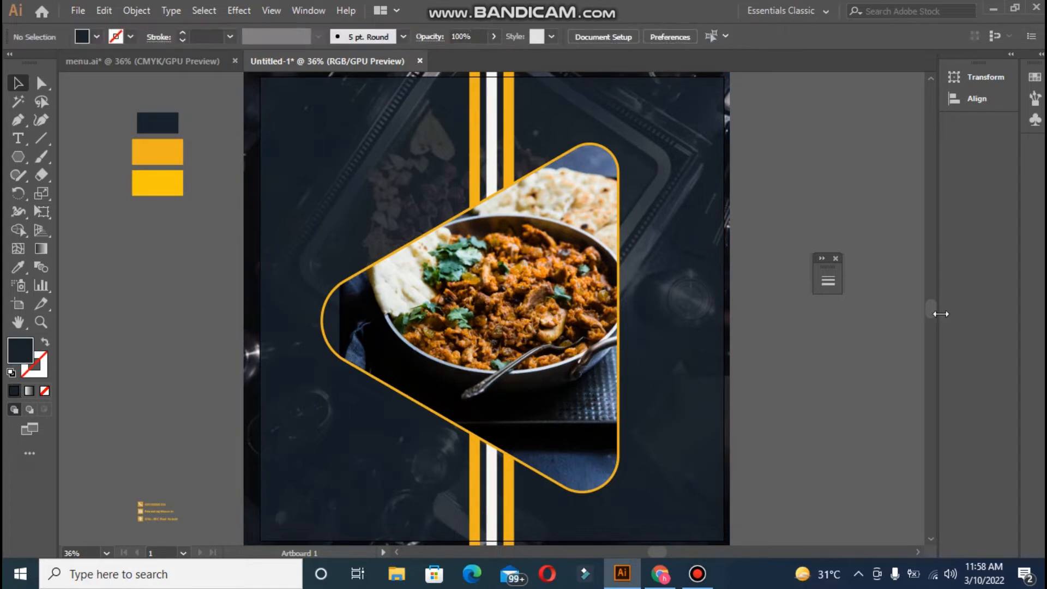
drag(933, 312, 931, 309)
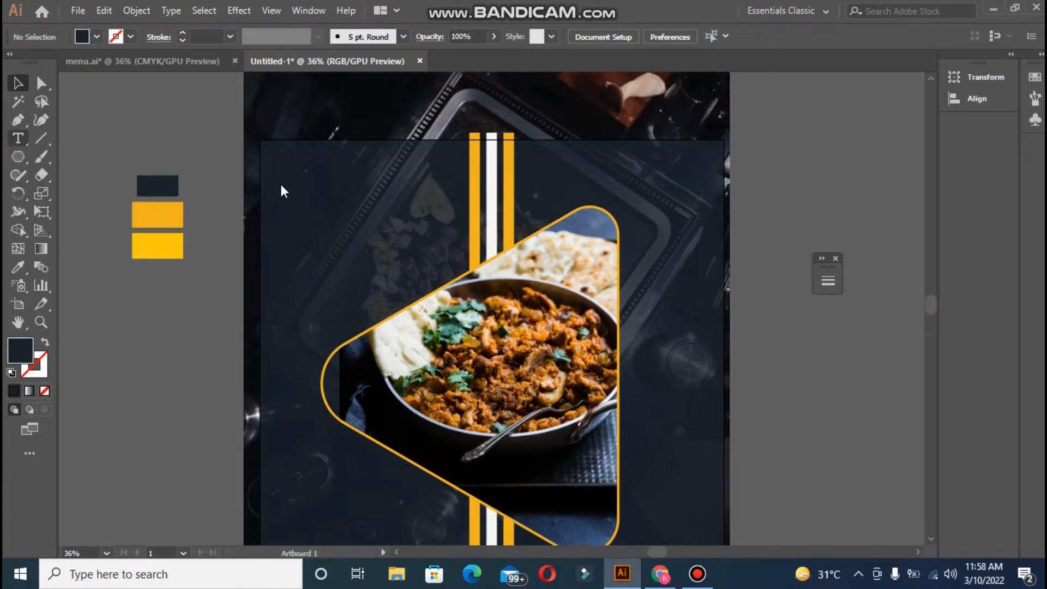
click(21, 141)
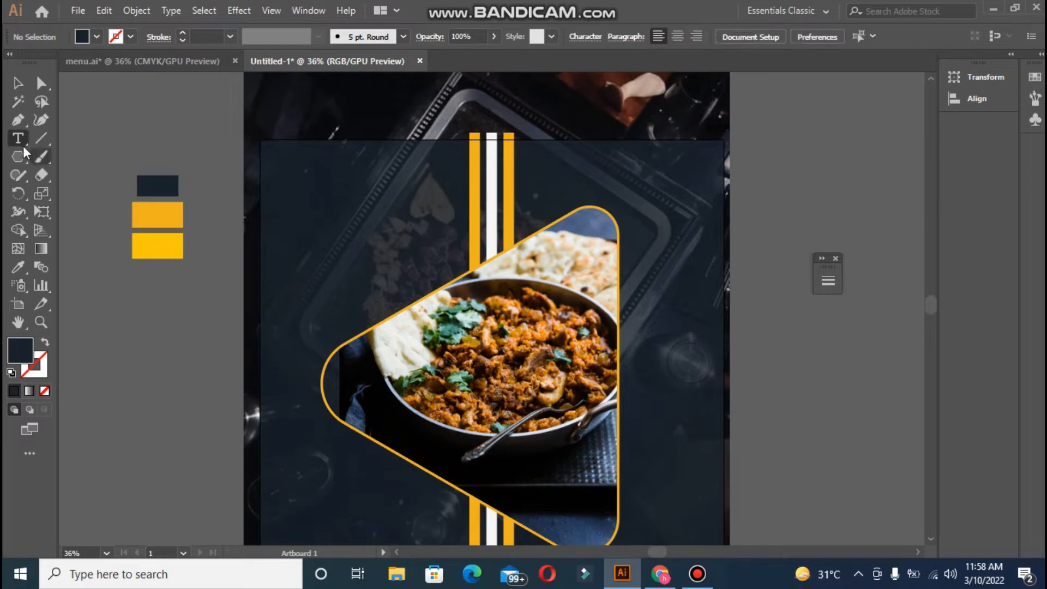
click(278, 170)
click(695, 572)
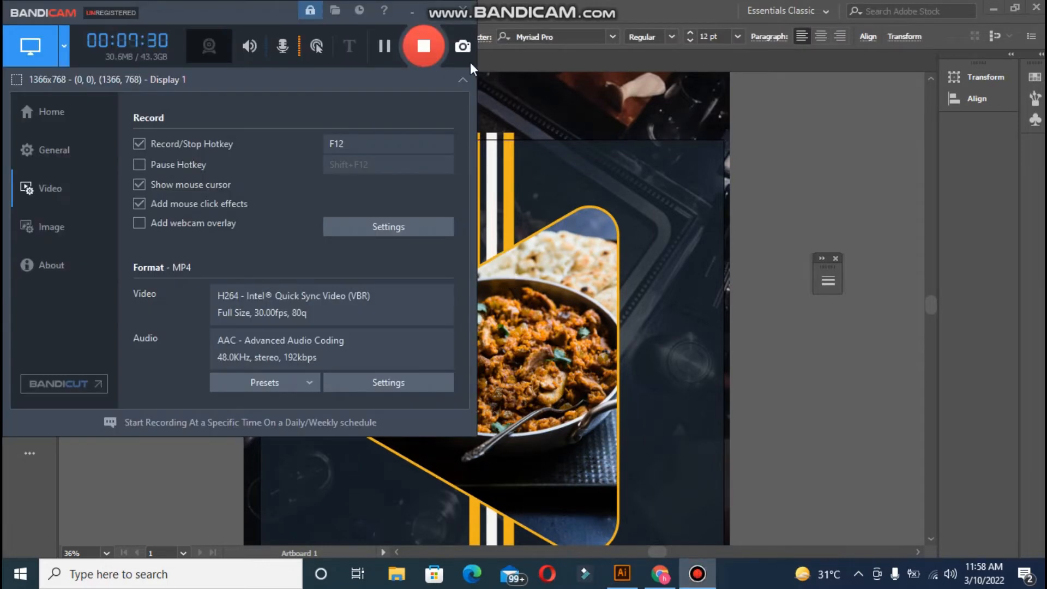
click(437, 10)
key(BackSpace)
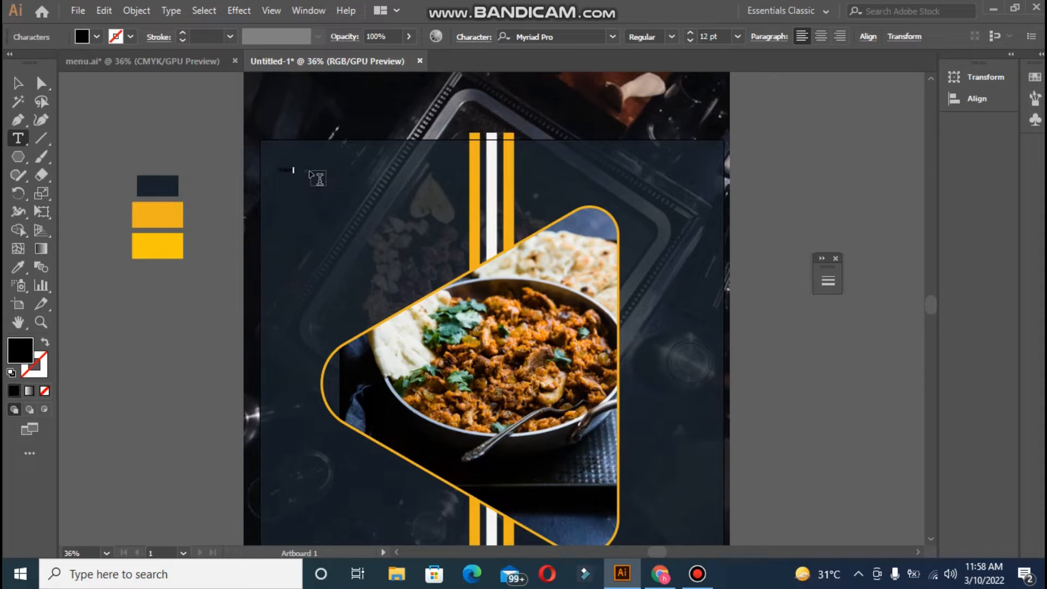
- Scale up the Today's text and give it the white colour of the stripe
click(17, 83)
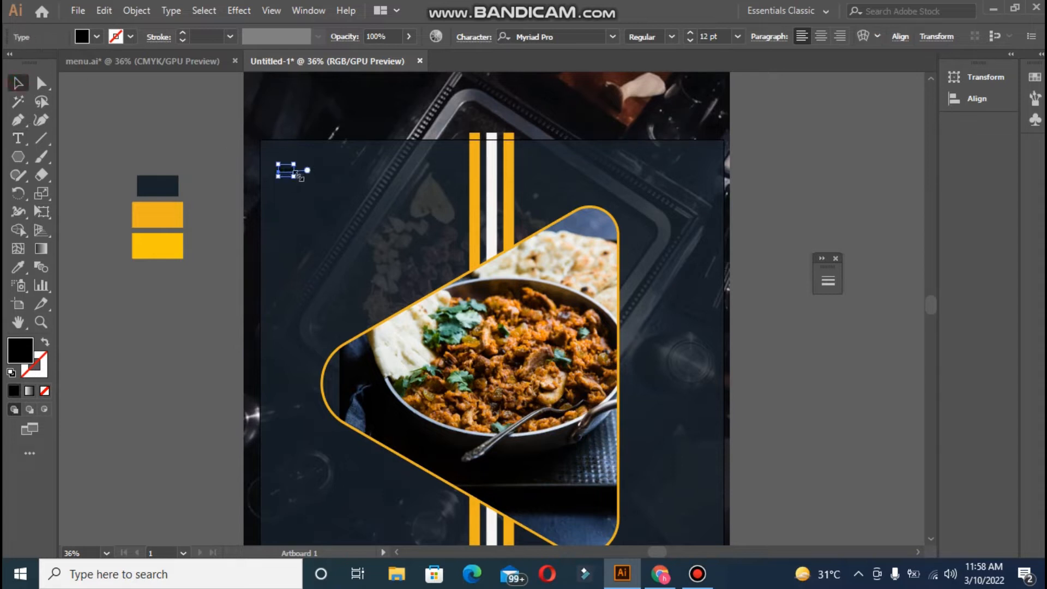
drag(295, 176, 359, 210)
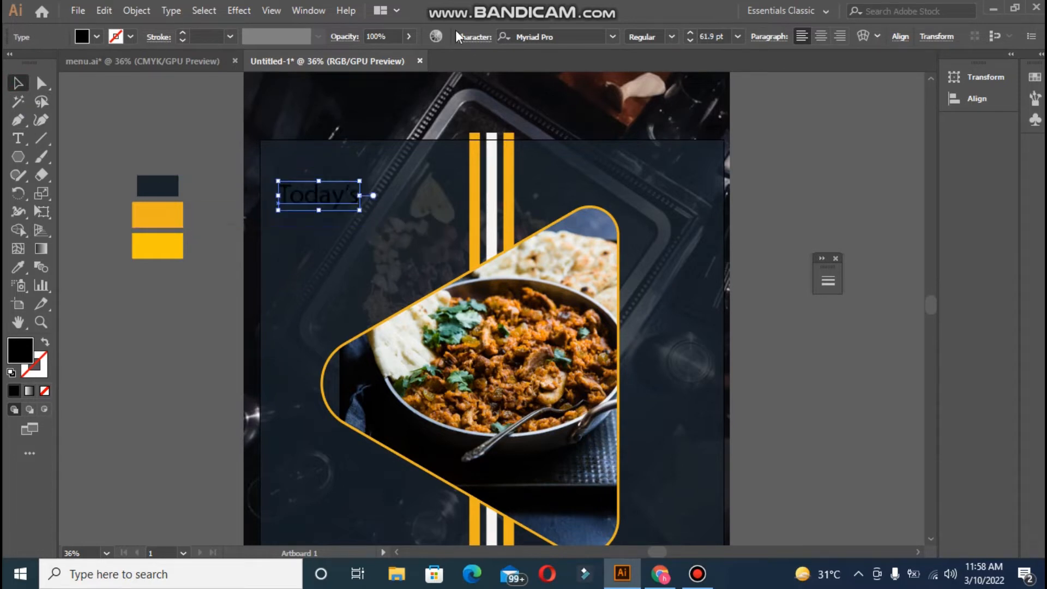
click(19, 267)
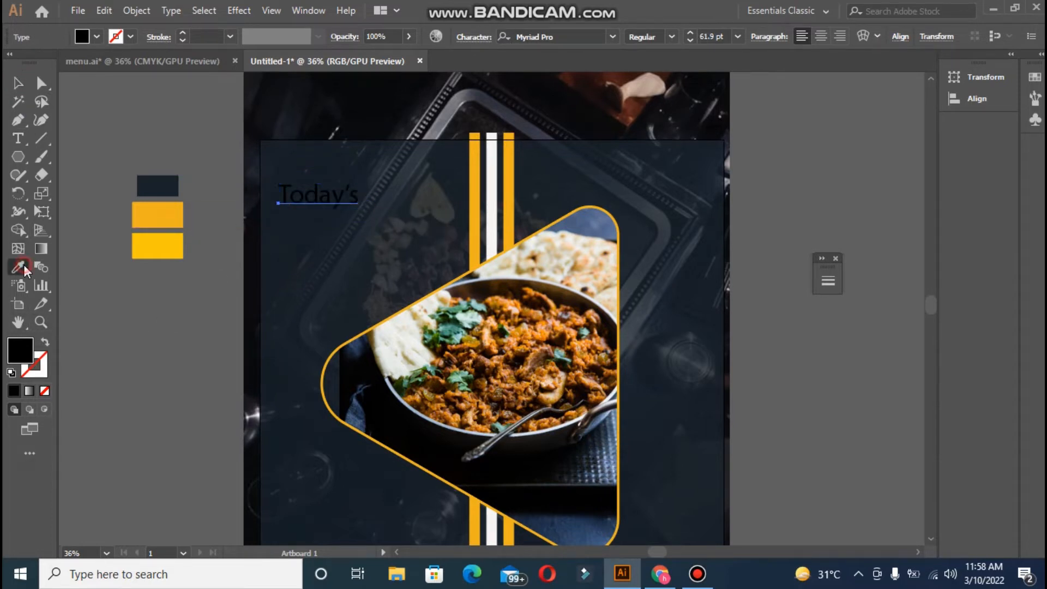
click(492, 191)
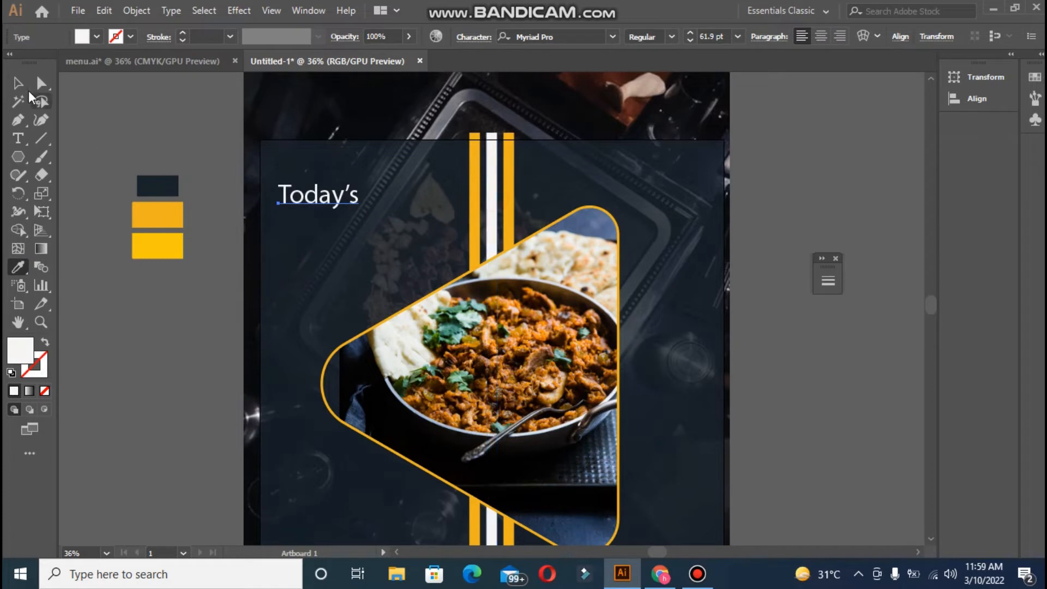
click(18, 83)
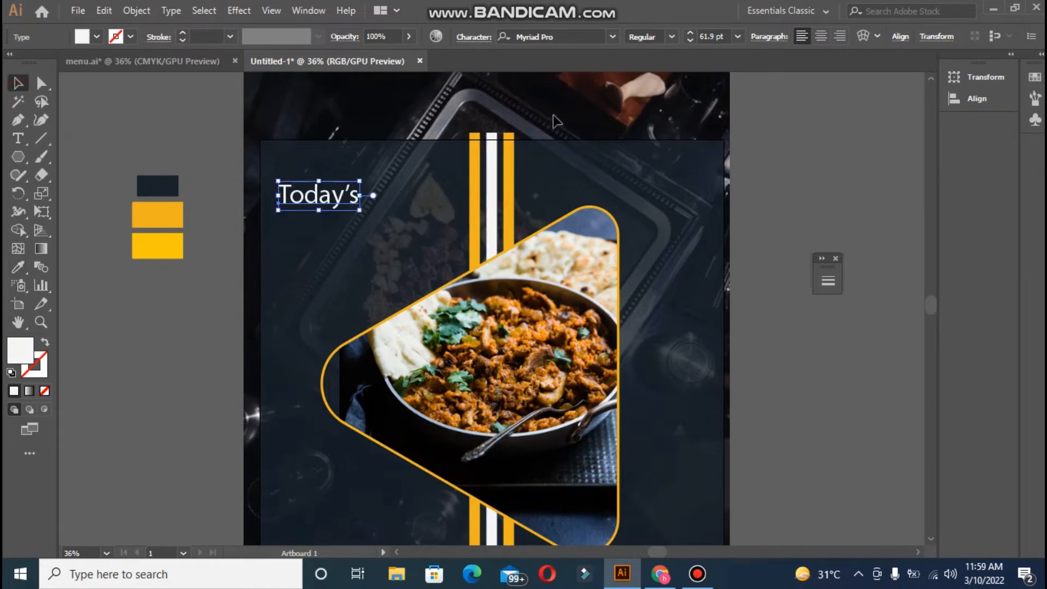
- Set Today's font to Acumin Variable Concept Medium
click(478, 39)
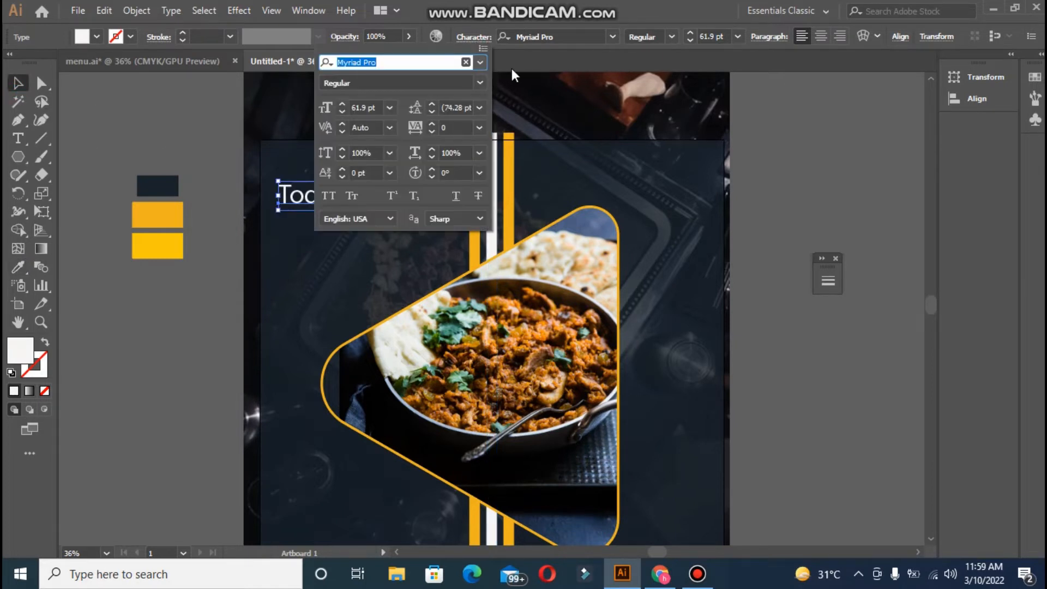
click(485, 63)
click(485, 63)
click(485, 62)
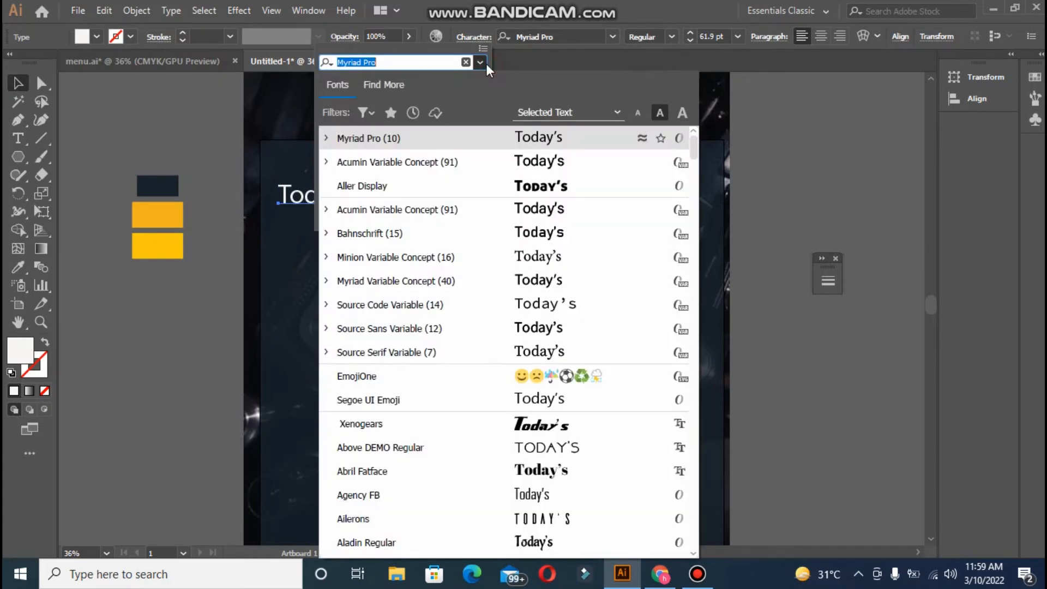
click(460, 162)
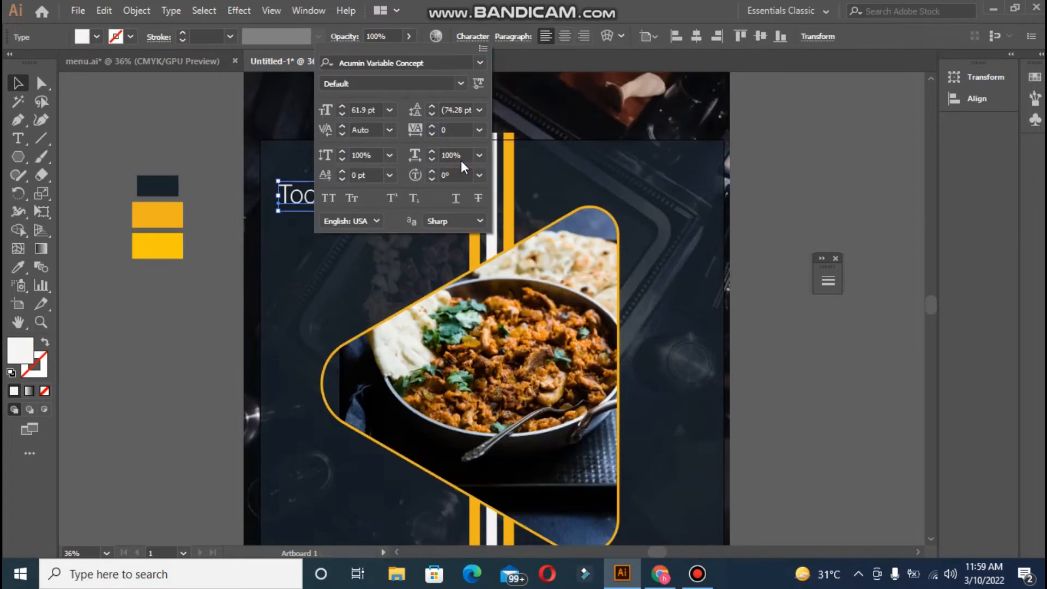
click(461, 84)
drag(476, 225, 482, 443)
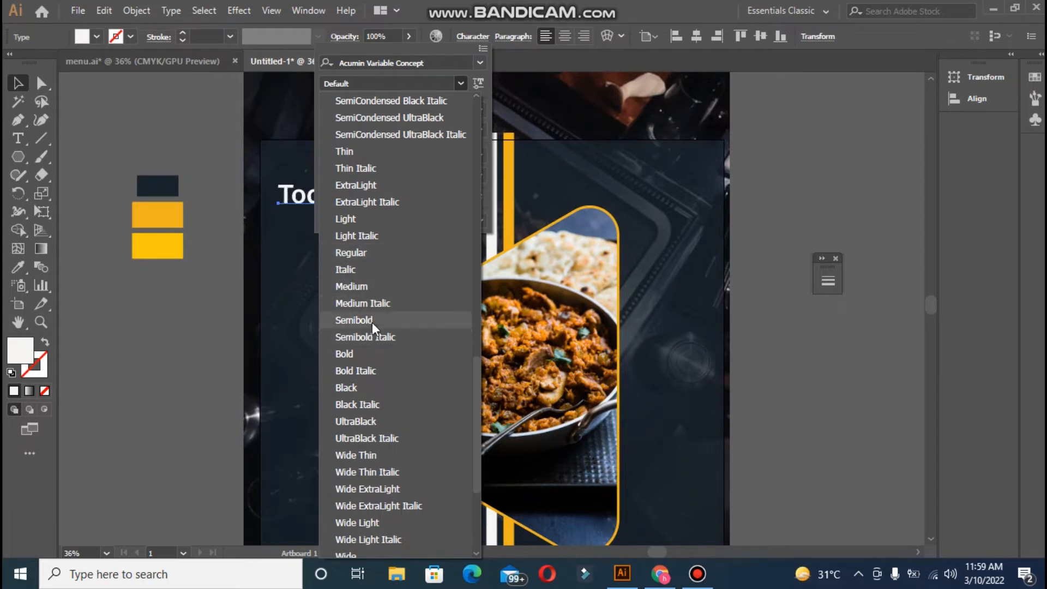
click(372, 288)
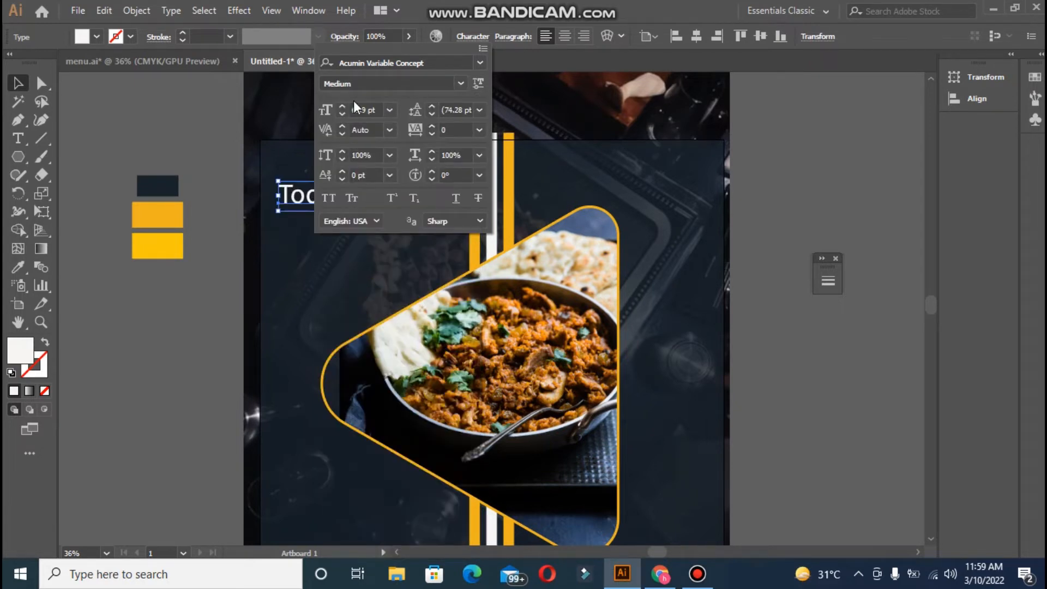
- Increase the Today's font size to 68 pt
click(340, 107)
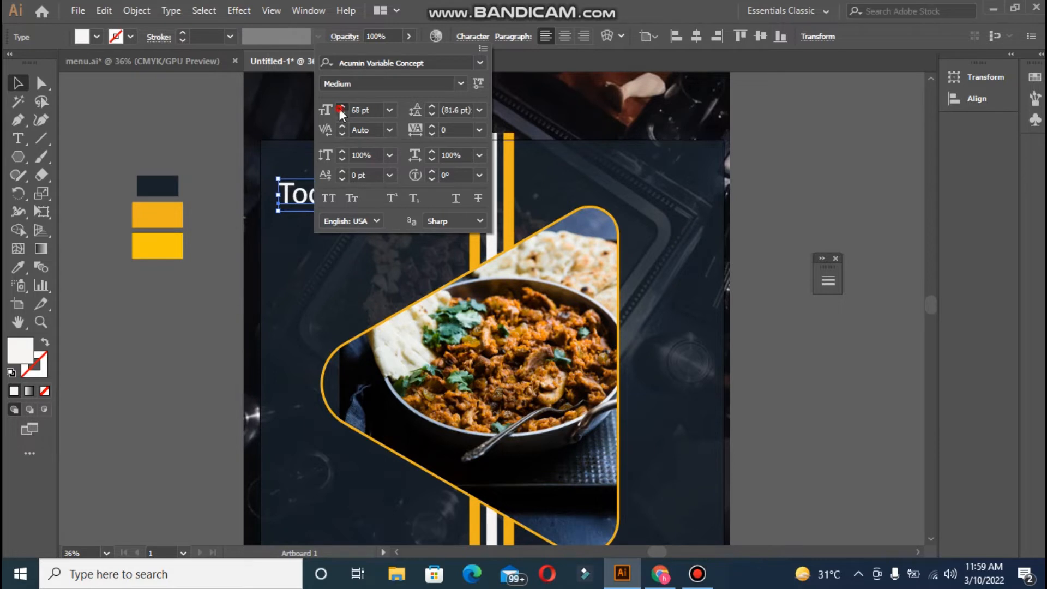
click(339, 107)
click(340, 107)
click(339, 108)
click(209, 100)
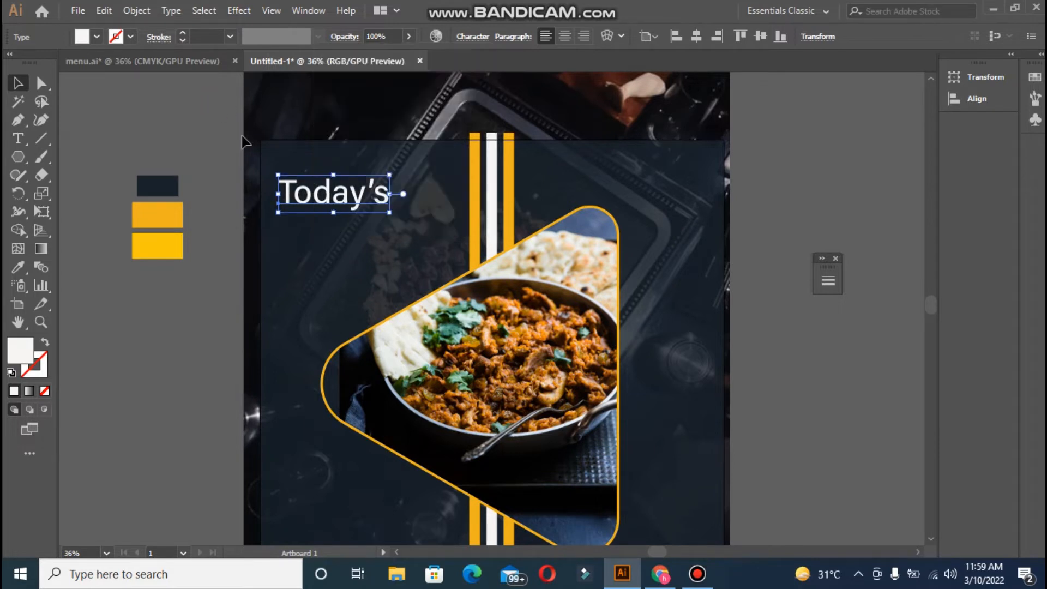
click(18, 139)
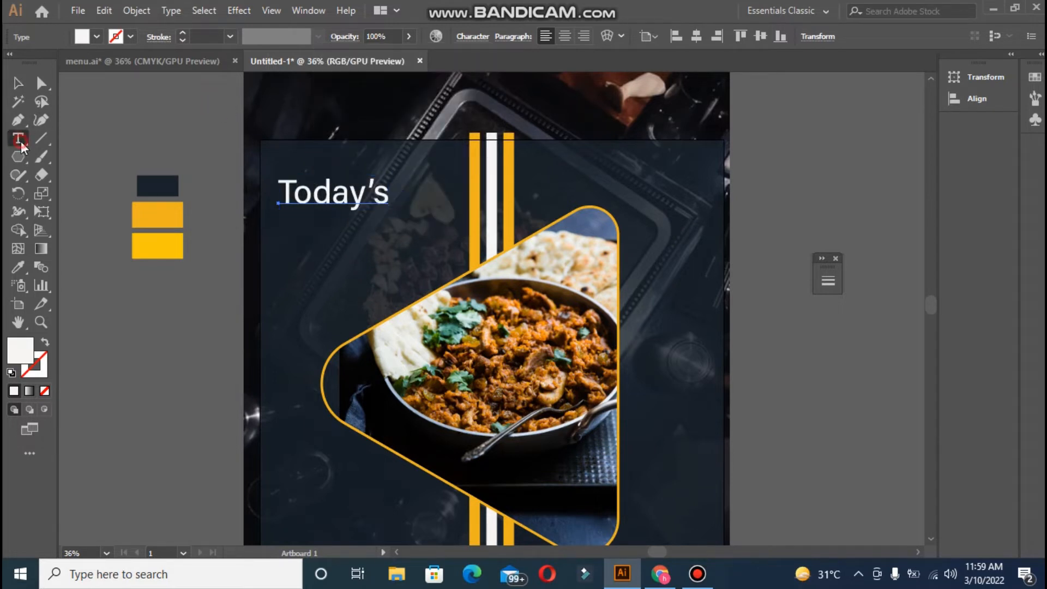
- Type MENU on a new text line below Today's
click(289, 224)
key(BackSpace)
text(m)
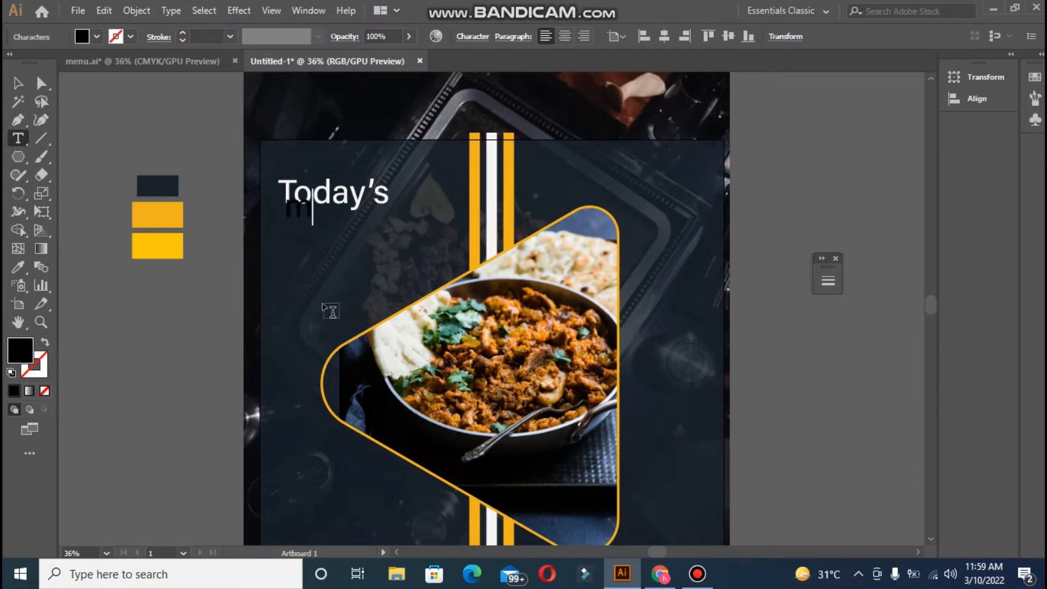
text(enu)
key(BackSpace)
key(BackSpace)
key(BackSpace)
key(BackSpace)
text(MENU)
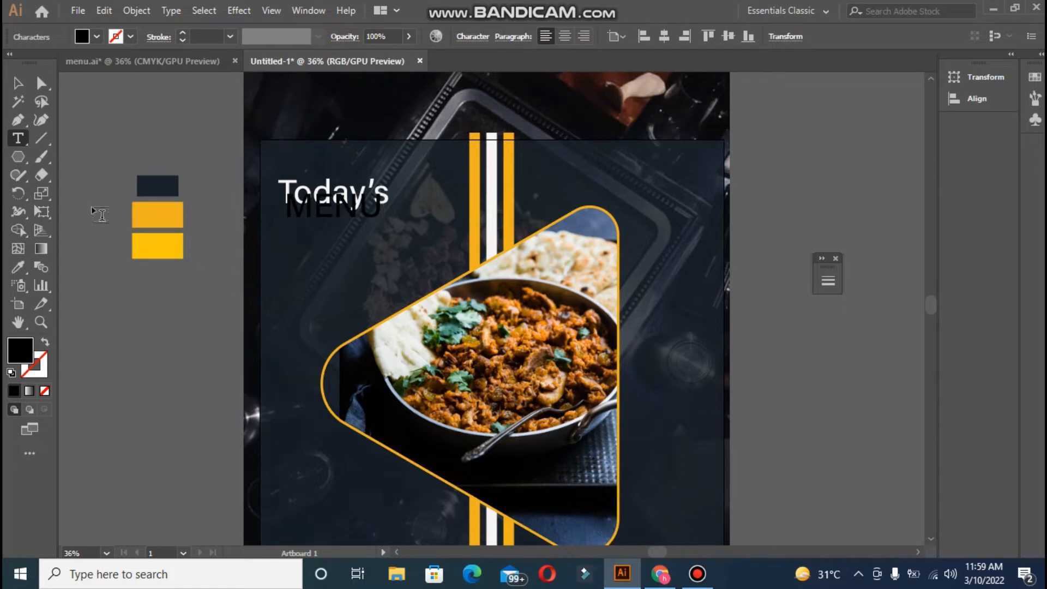
- Colour MENU yellow from the swatch and set it in Wide Black at a larger size
click(19, 85)
click(18, 267)
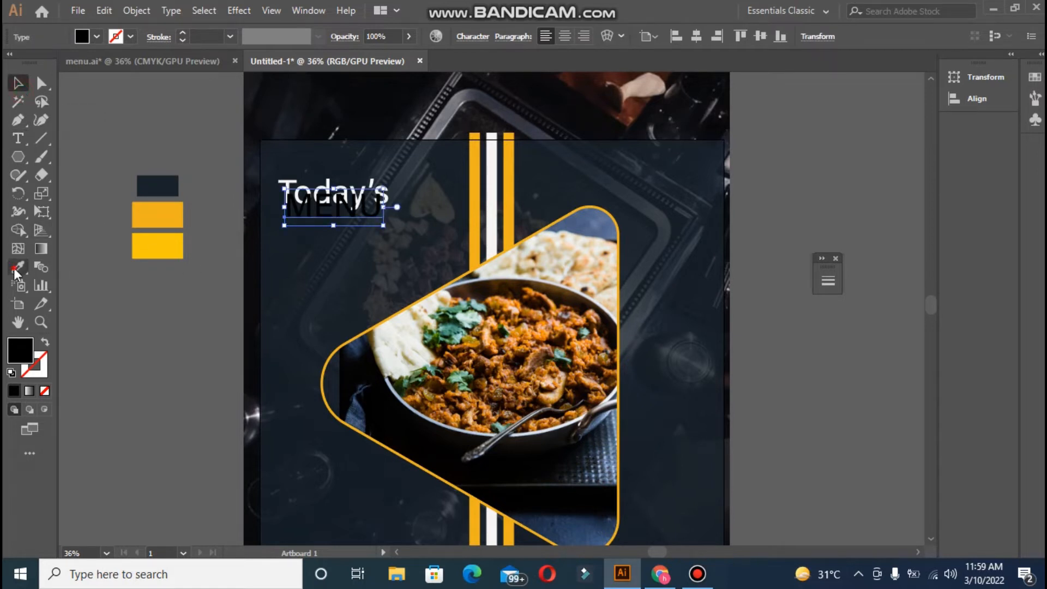
click(162, 251)
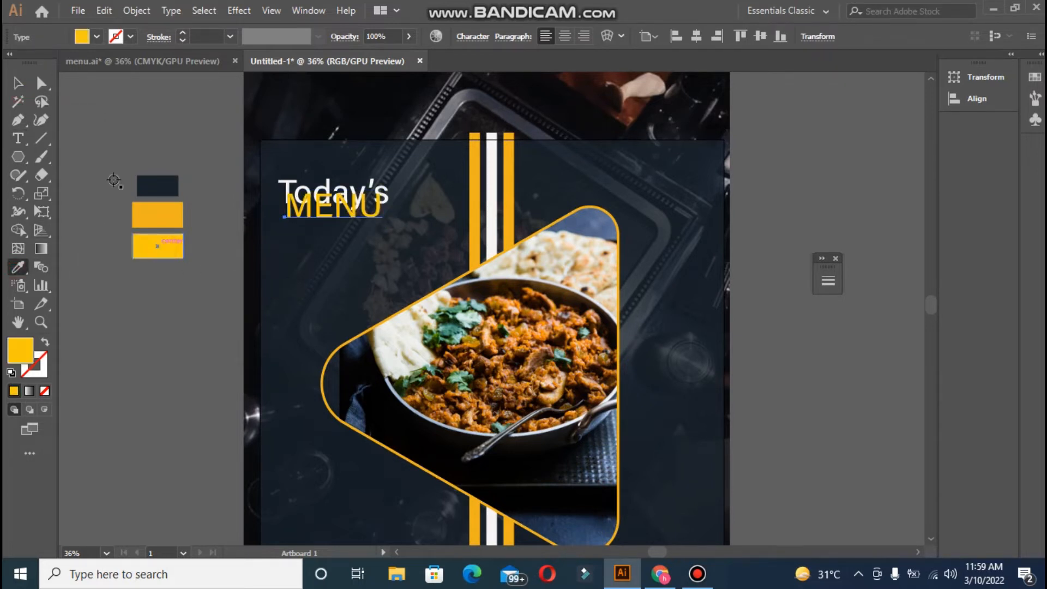
click(472, 36)
click(456, 83)
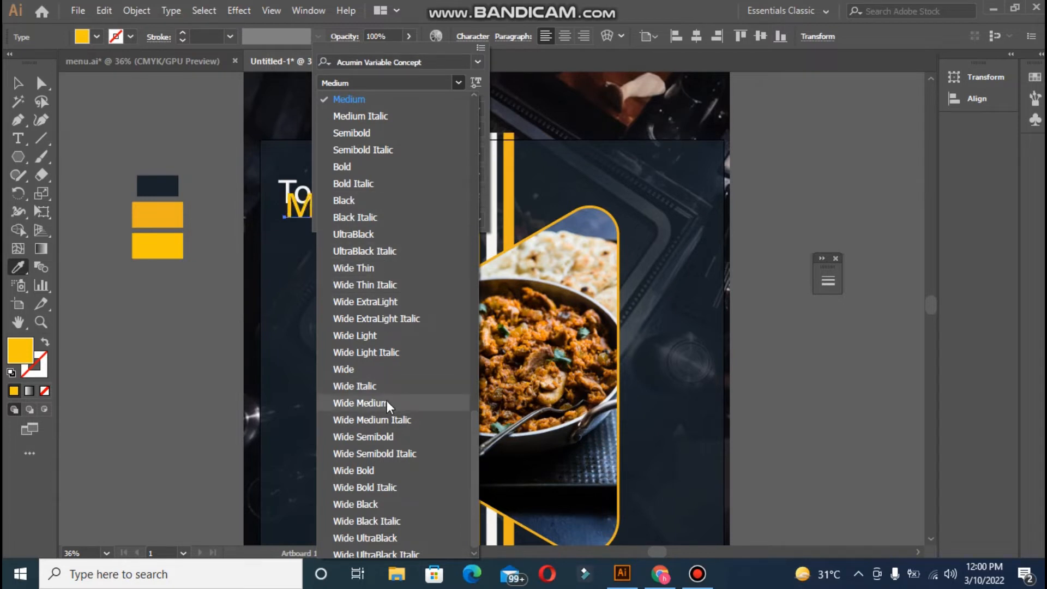
click(371, 501)
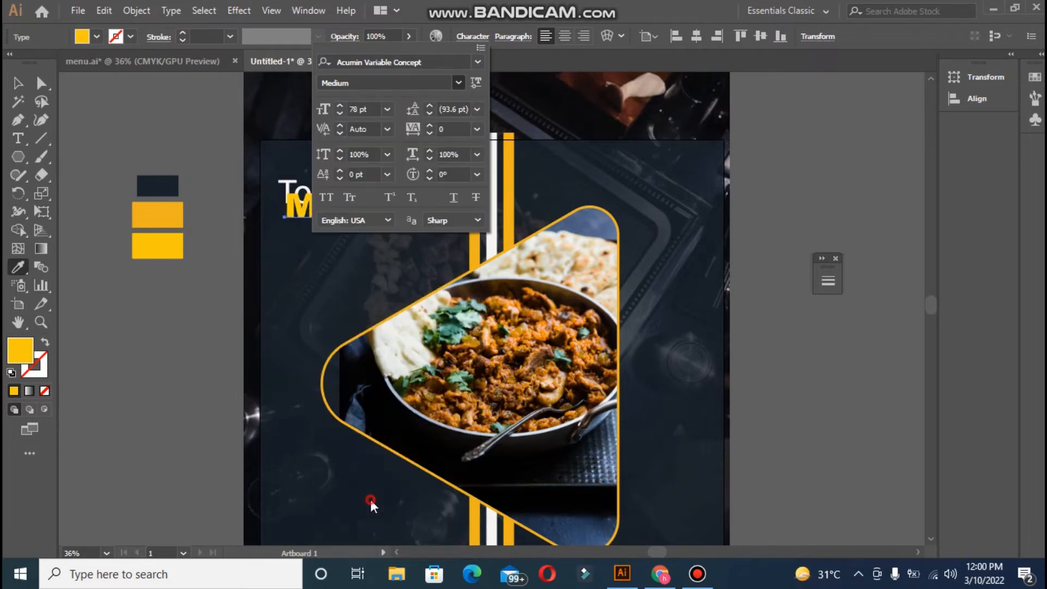
click(341, 106)
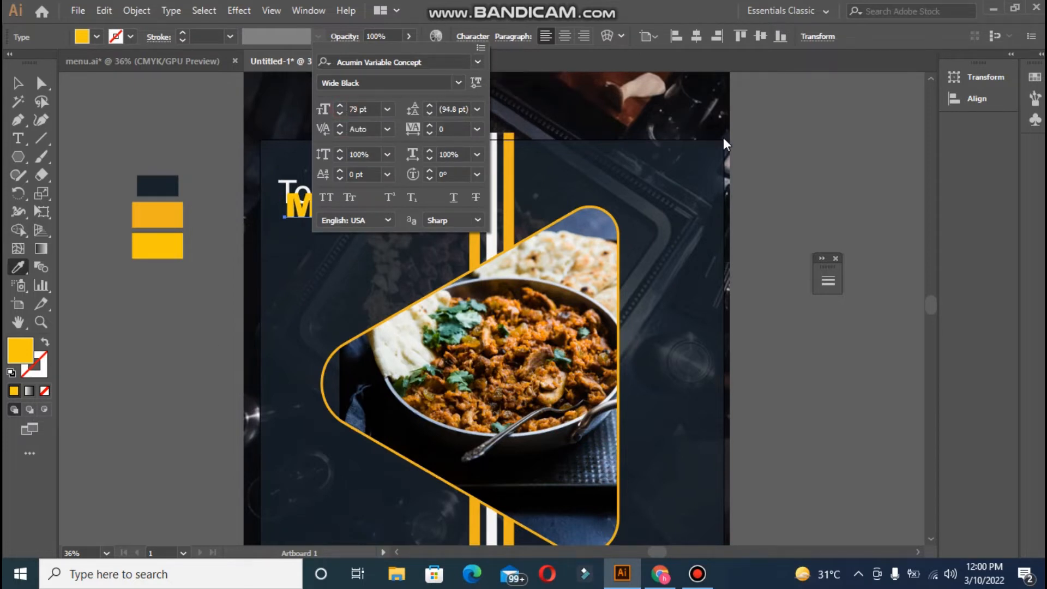
click(782, 191)
- Move MENU down below Today's and reduce its font size three steps
click(18, 83)
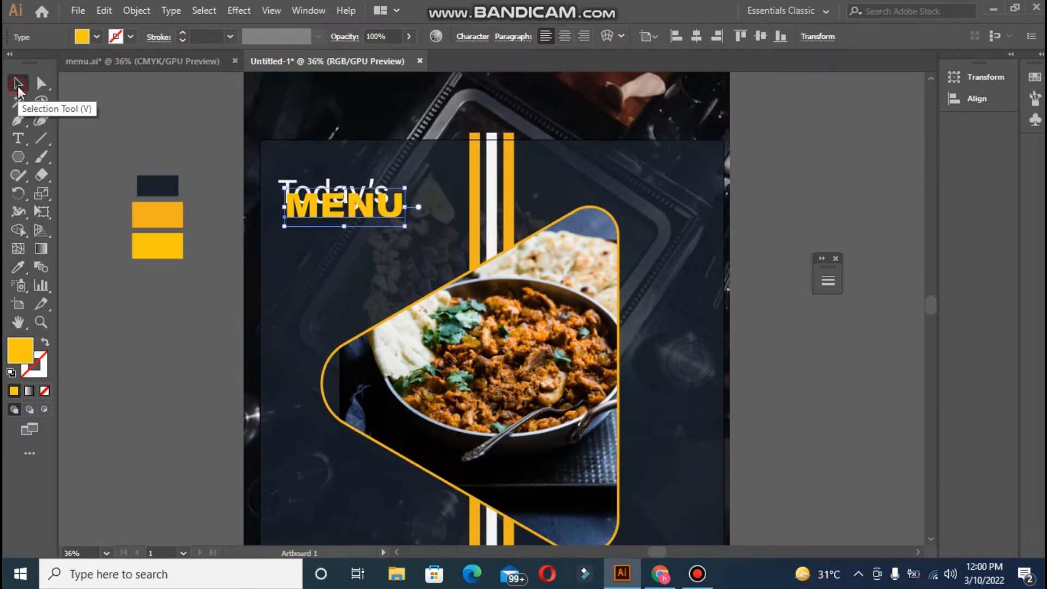
drag(311, 218, 311, 240)
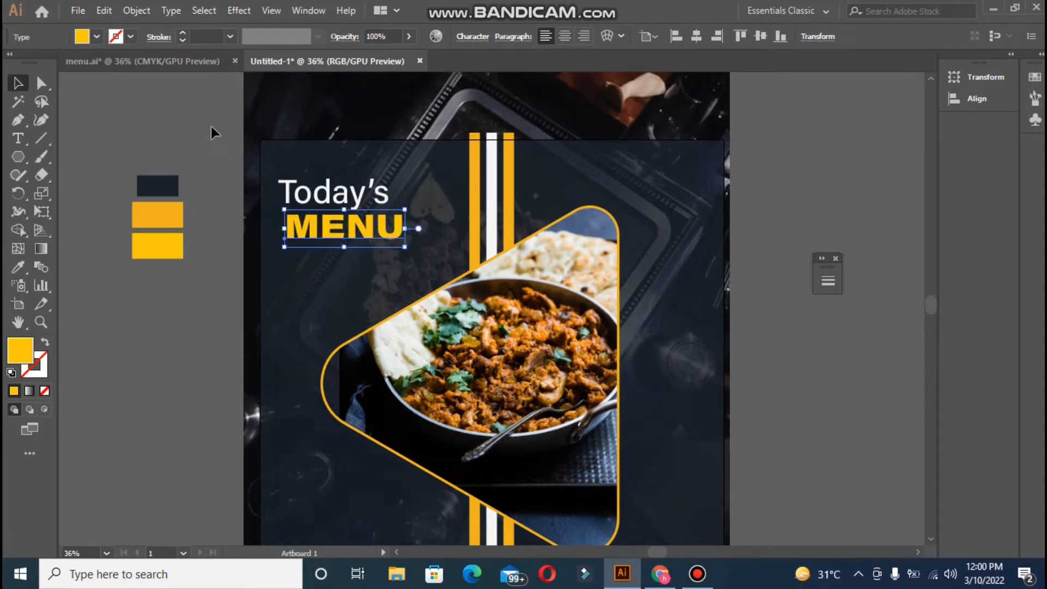
click(477, 38)
click(340, 113)
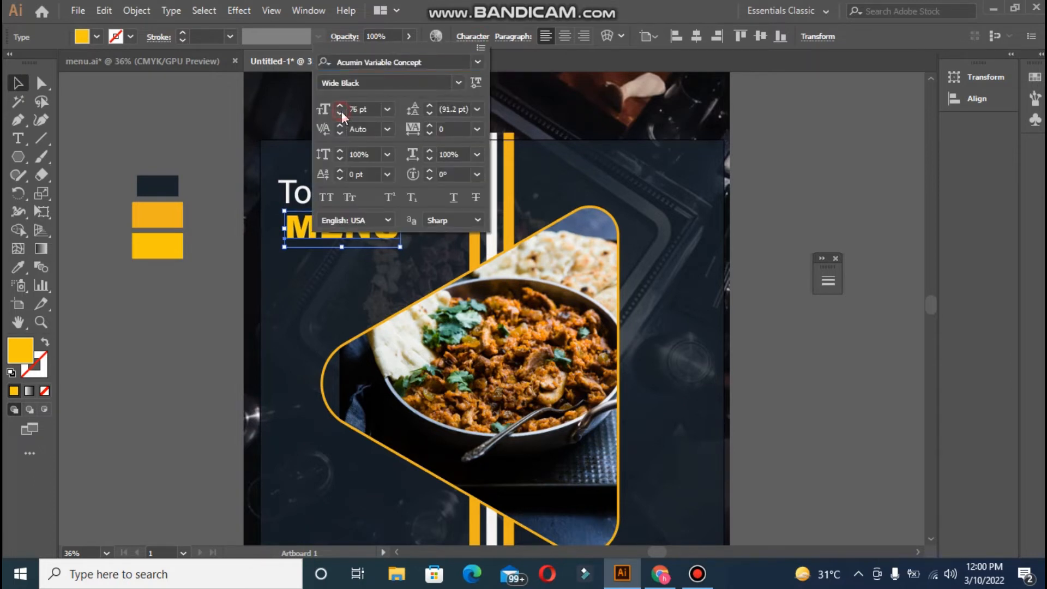
click(341, 112)
click(342, 112)
click(222, 128)
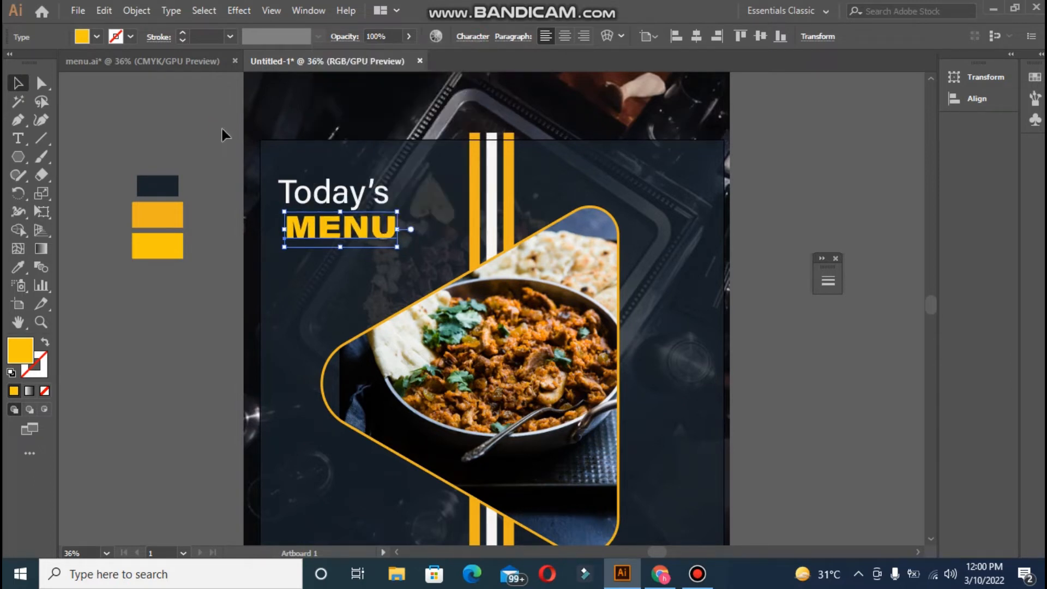
- Reduce MENU's font size three more steps and nudge it slightly upward
click(464, 40)
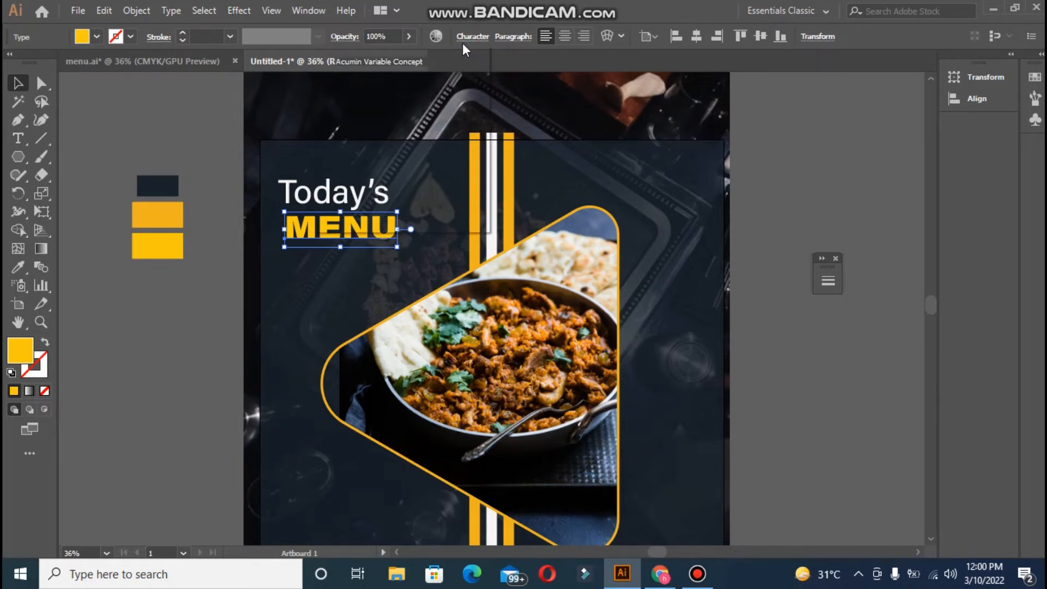
click(338, 114)
click(339, 114)
click(338, 114)
click(339, 114)
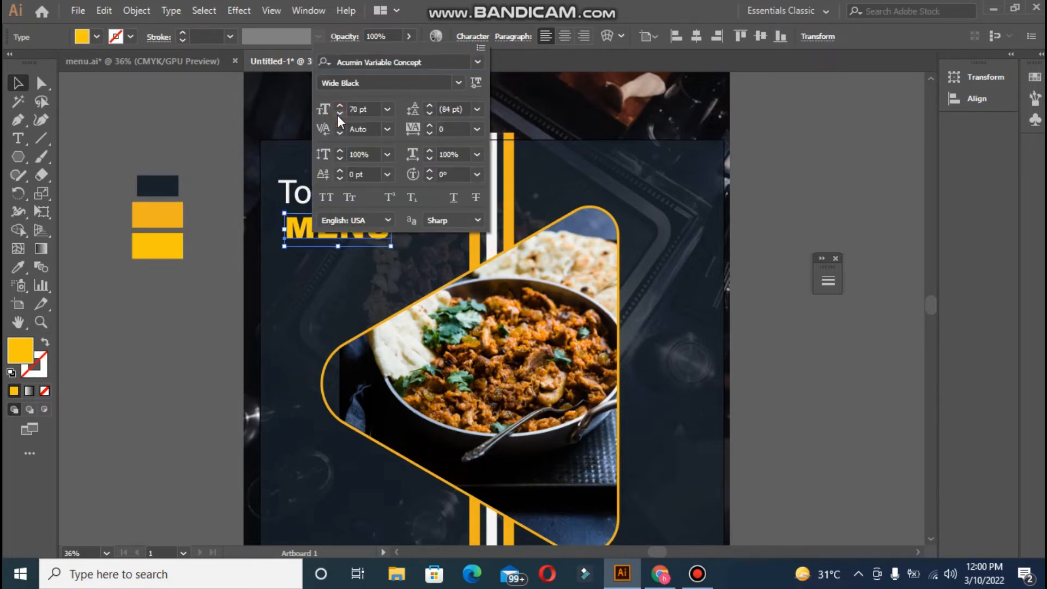
click(338, 114)
click(192, 149)
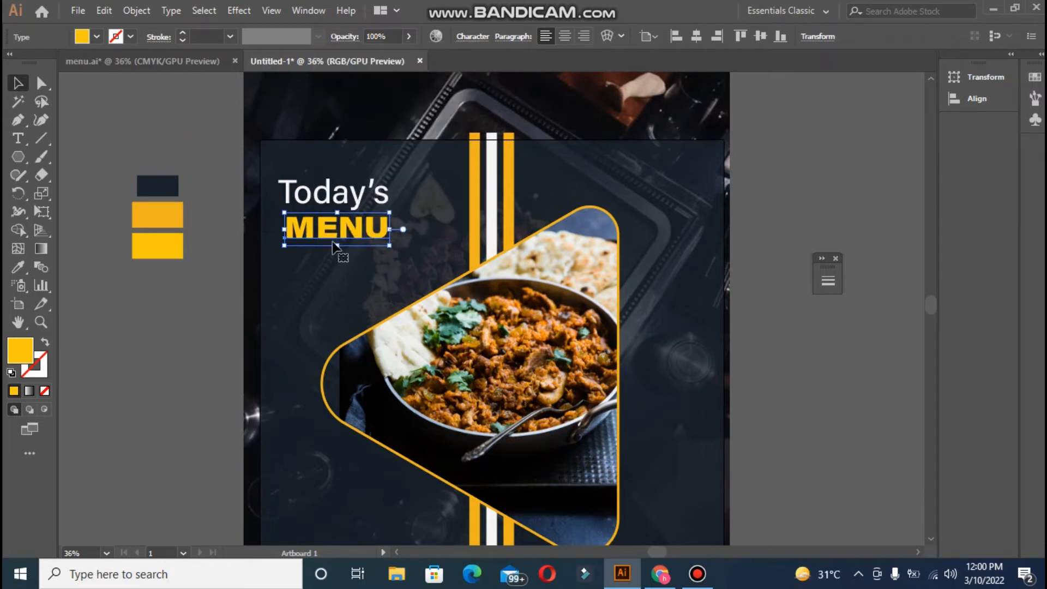
drag(334, 245, 335, 243)
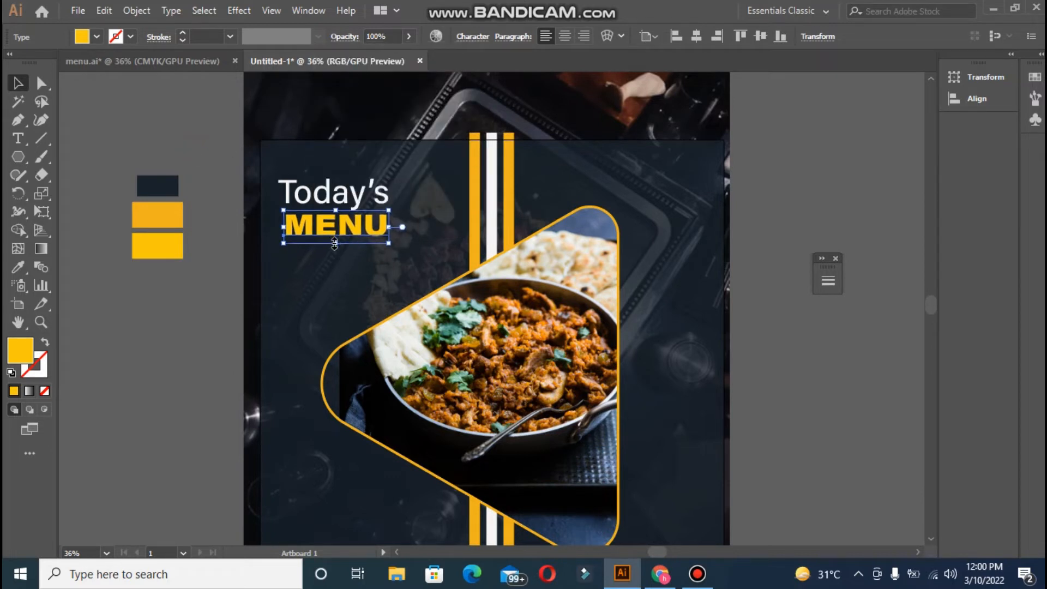
key(Up)
key(Up)
key(Up)
key(Up)
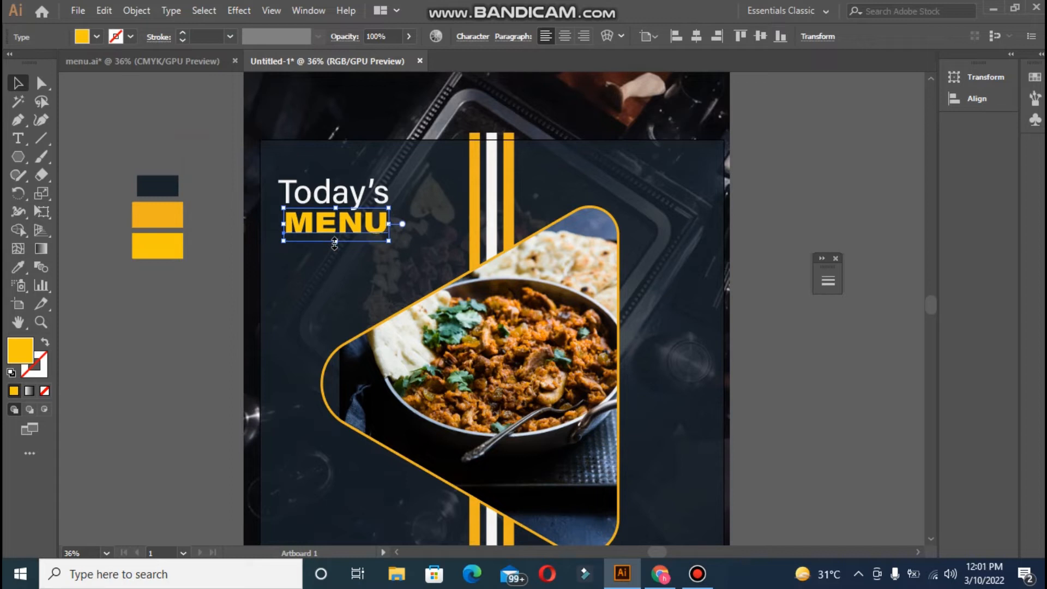
- Select Today's and MENU together and shift the heading pair up and right
click(207, 217)
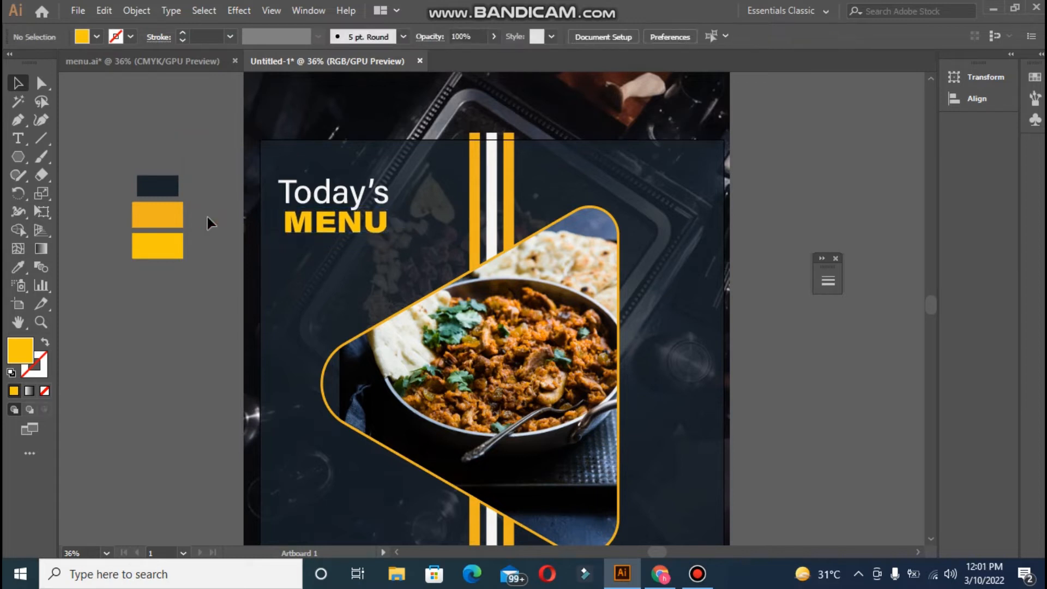
click(321, 225)
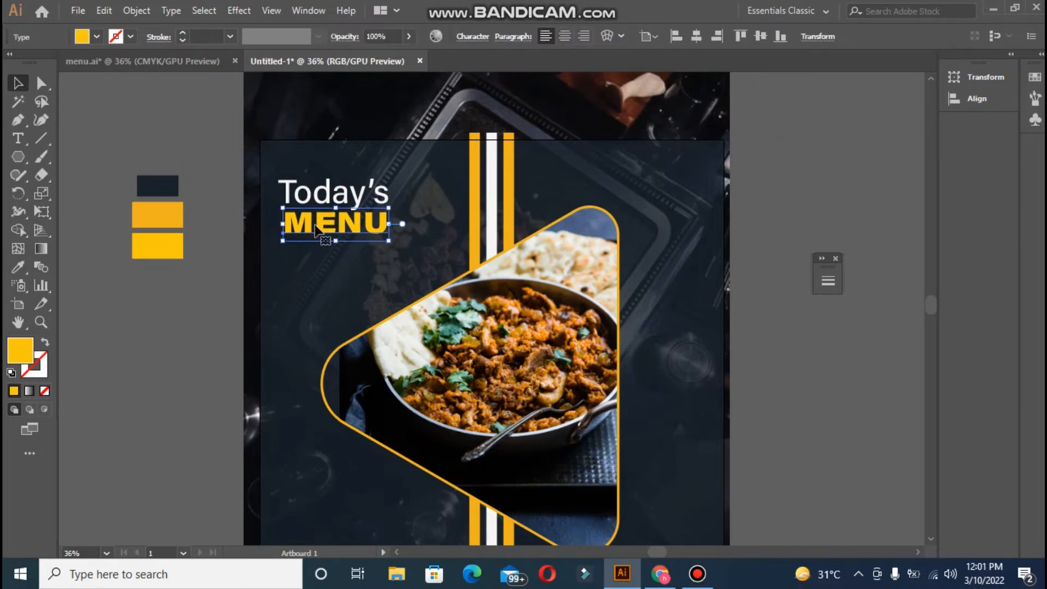
click(242, 190)
scroll(240, 188, down, 2)
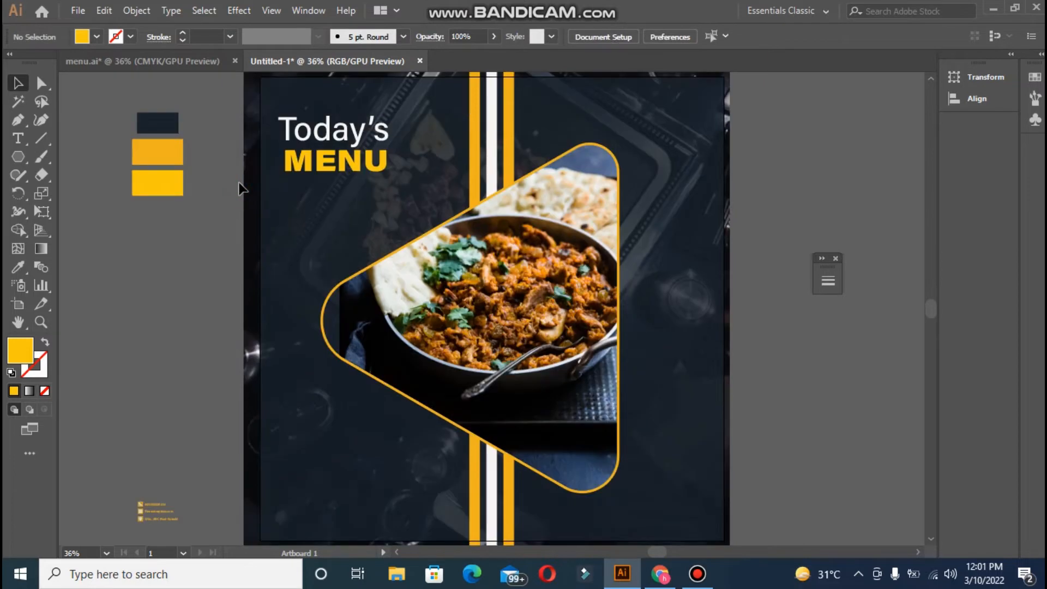
click(294, 135)
shift+click(303, 161)
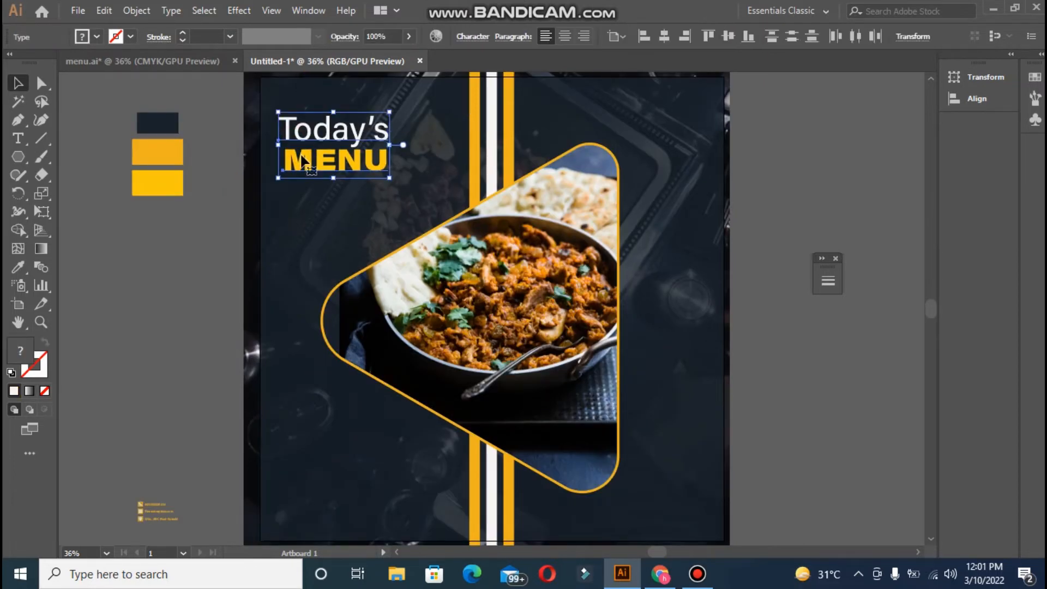
key(shift+Up)
key(shift+Up)
key(shift+Up)
key(shift+Up)
key(shift+Up)
key(shift+Right)
key(shift+Right)
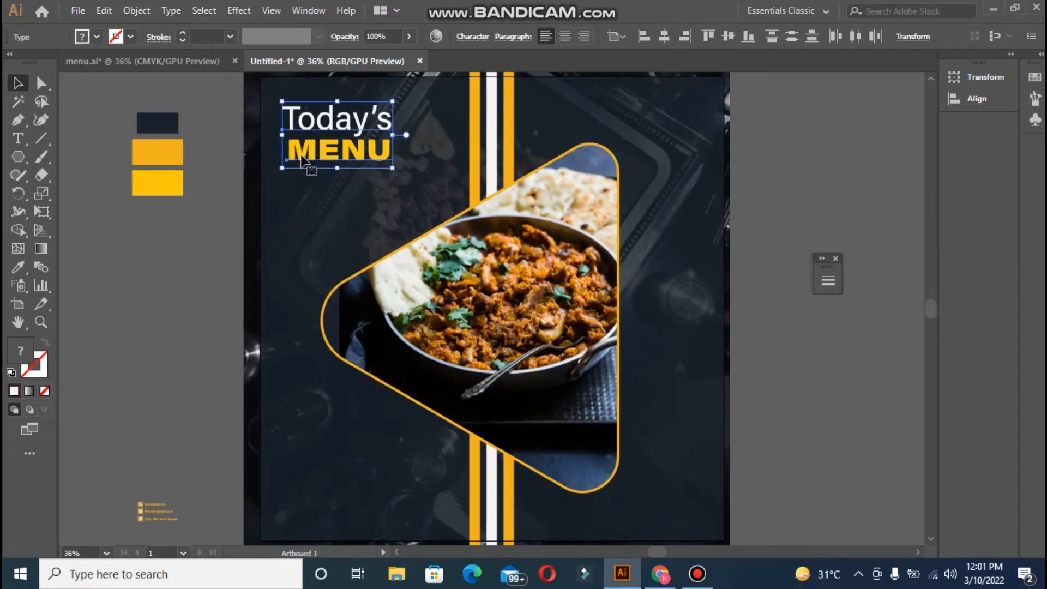
click(229, 154)
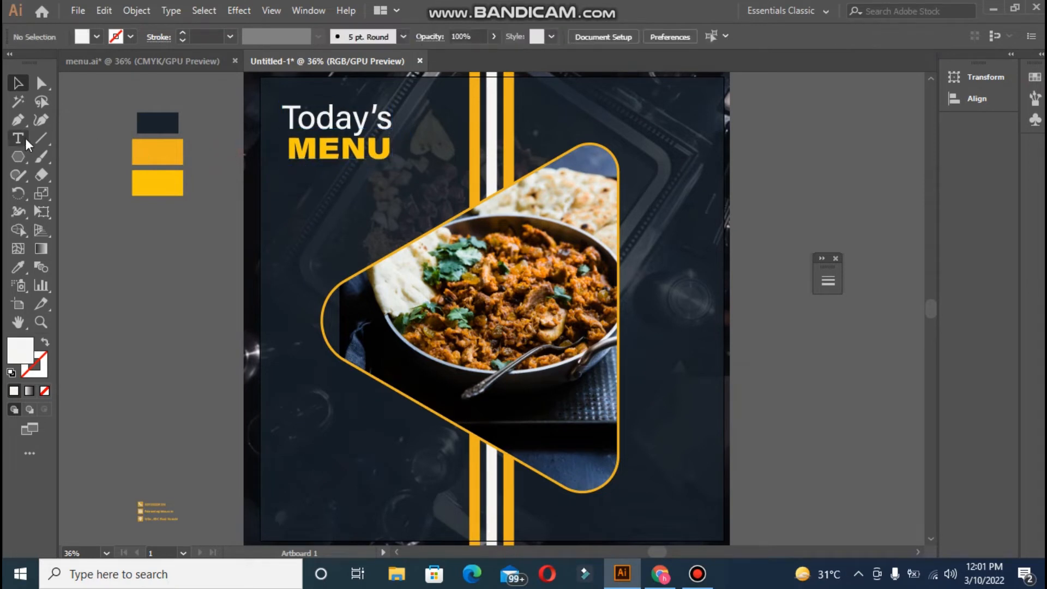
- Type LOGO HERE near the poster's top right and shrink it to a small label
click(21, 139)
click(690, 106)
scroll(674, 186, up, 1)
text(LOGO)
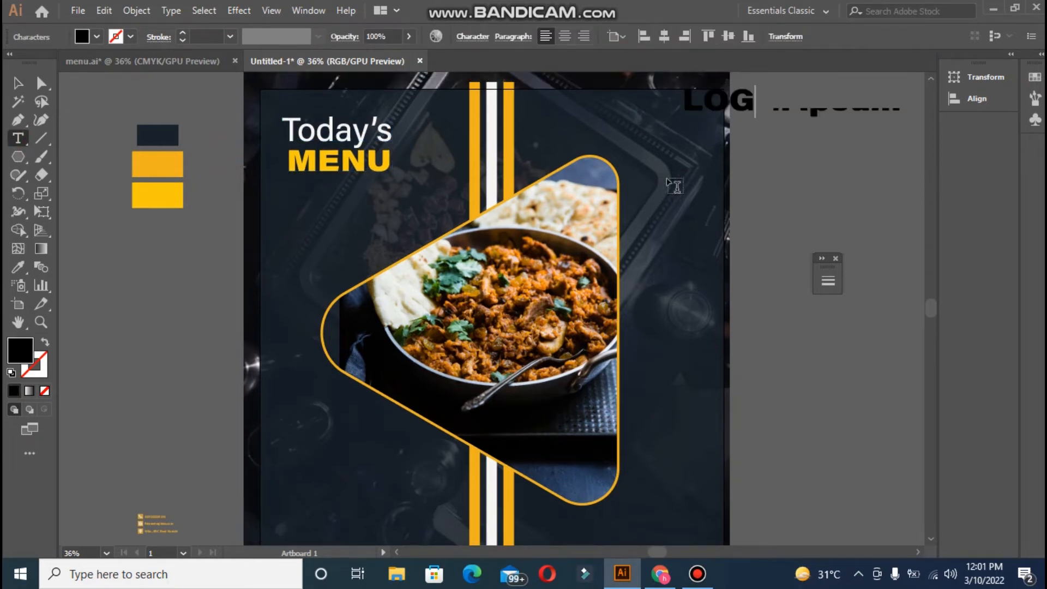
text(ERE)
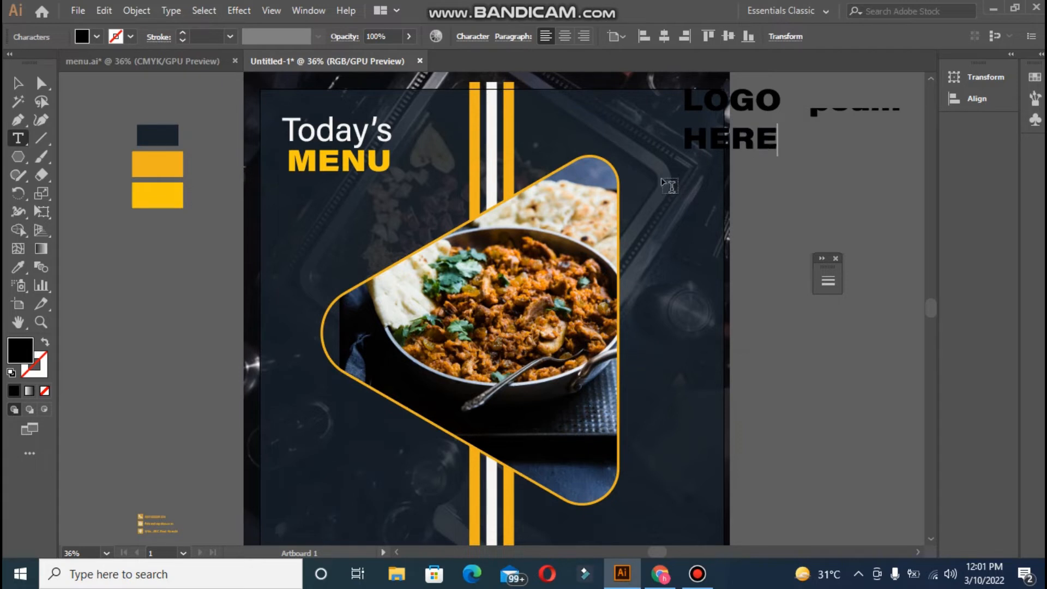
key(Escape)
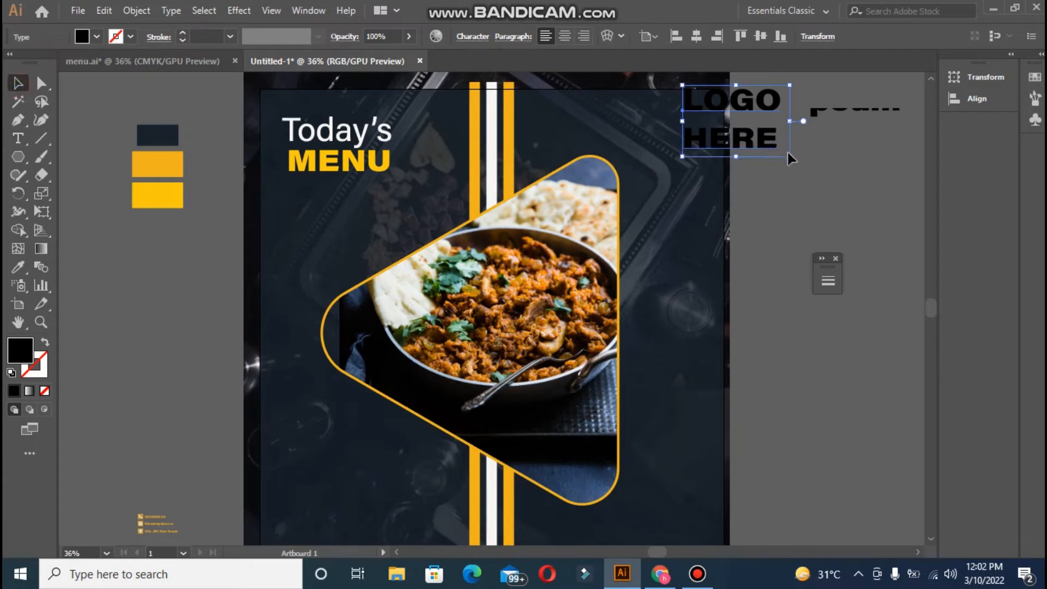
drag(789, 157, 696, 120)
- Make LOGO HERE white like the stripe and place it in the top-right corner
click(21, 263)
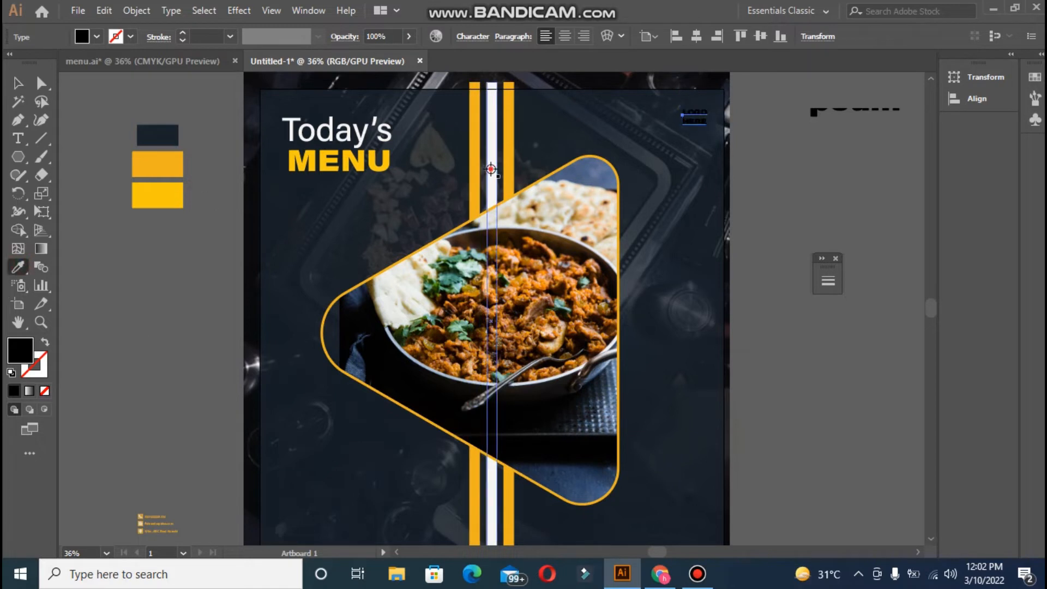
click(491, 166)
click(20, 81)
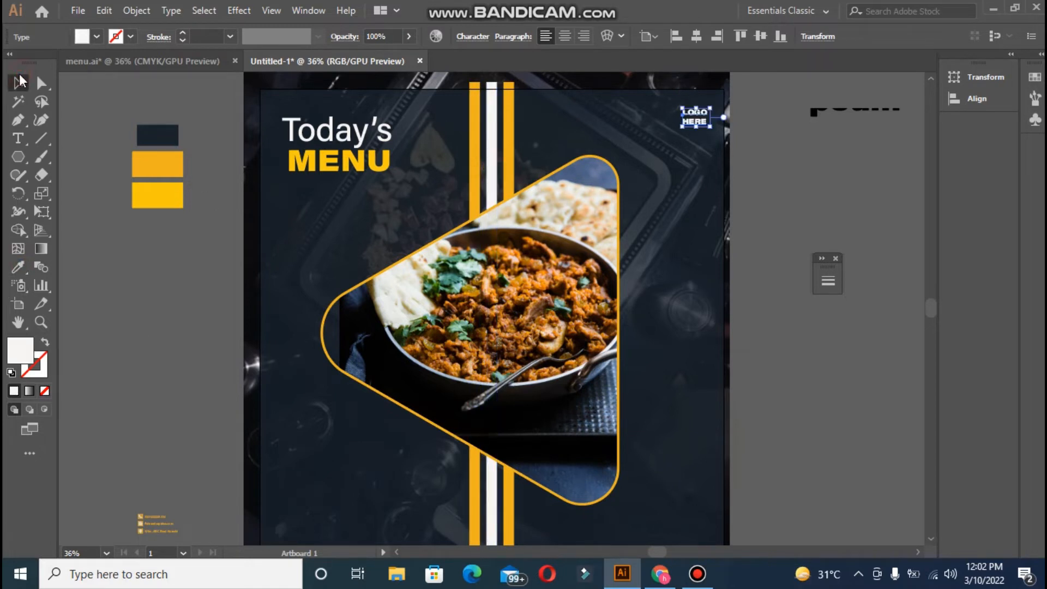
click(794, 223)
drag(690, 117, 709, 133)
click(786, 174)
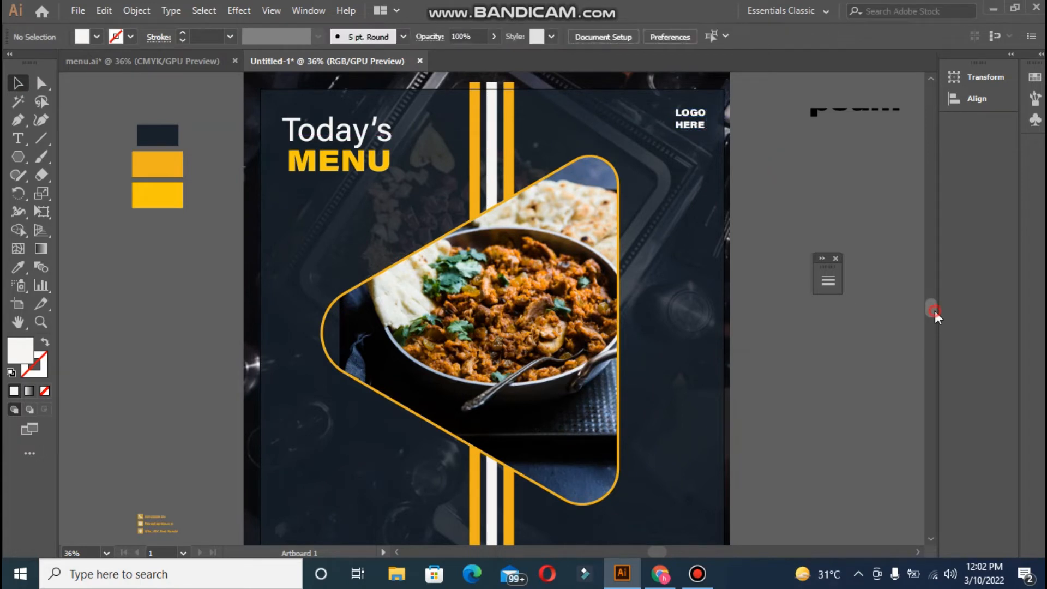
drag(934, 311, 934, 317)
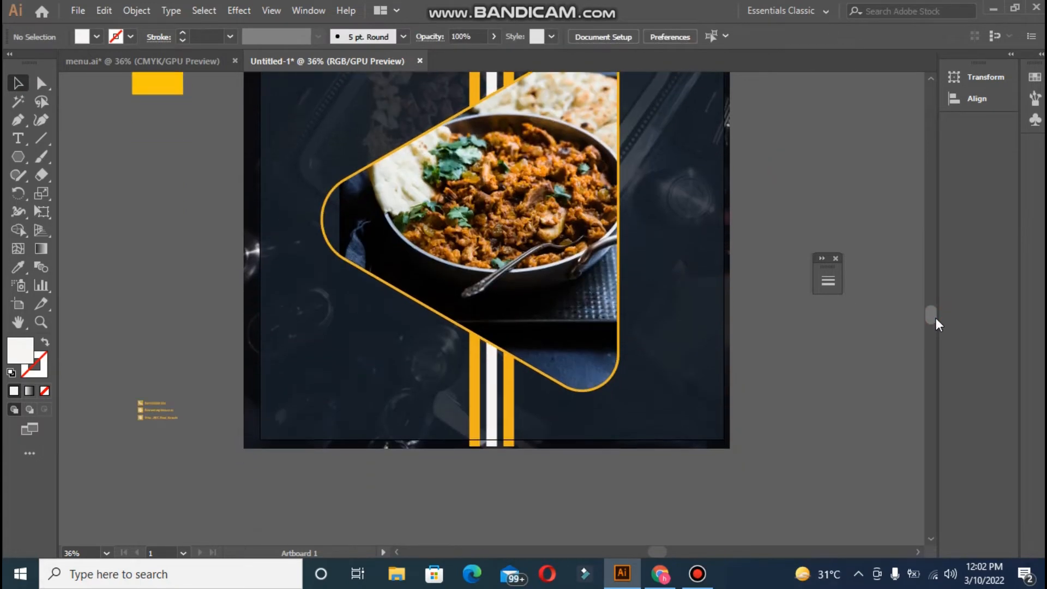
- Move the pin icon and its small white square beside the address line
click(166, 404)
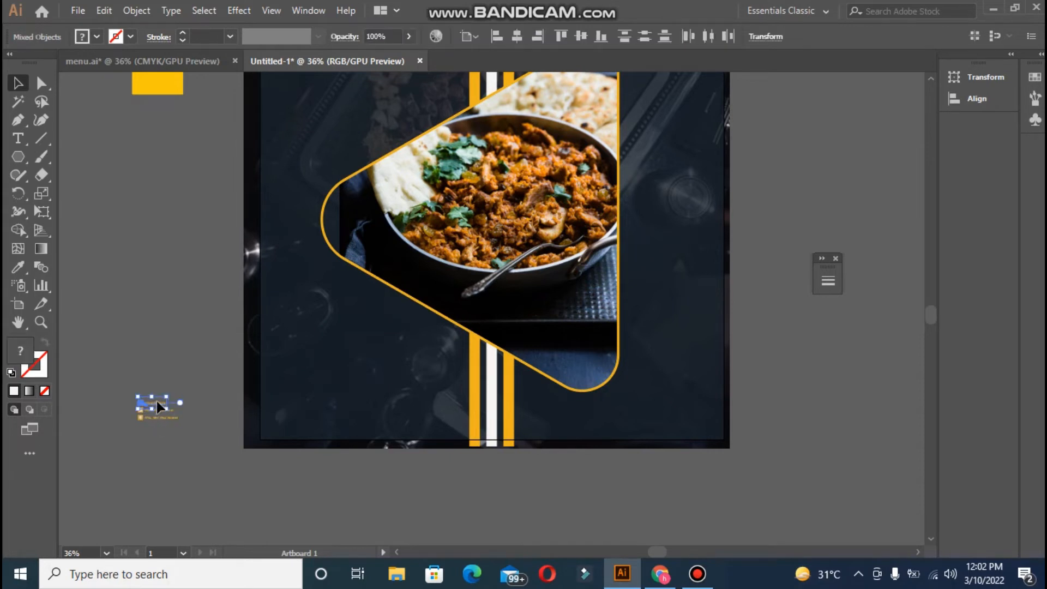
key(ctrl+z)
click(141, 360)
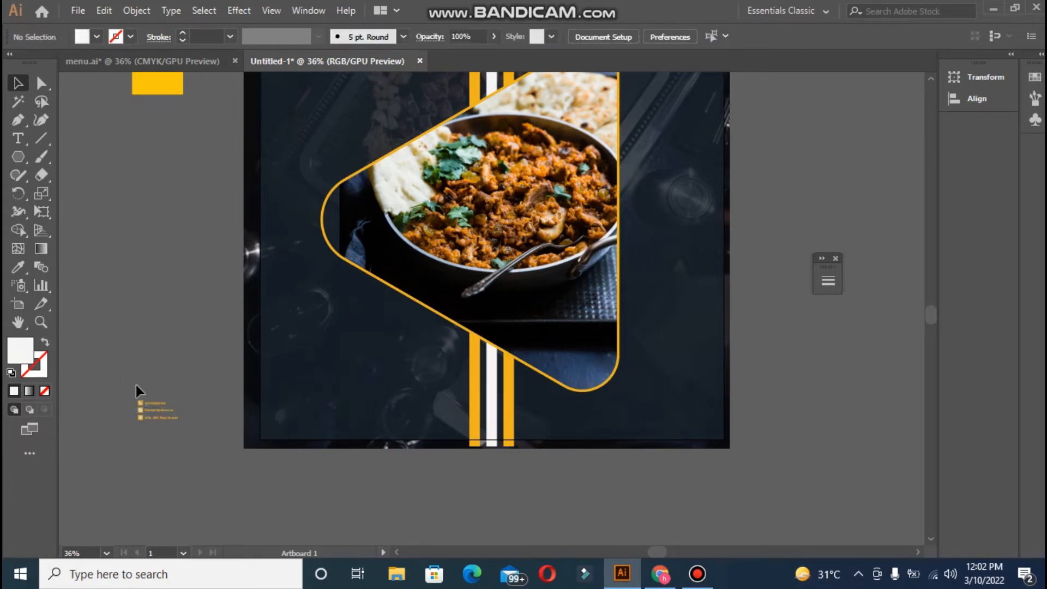
drag(183, 426, 688, 348)
click(696, 346)
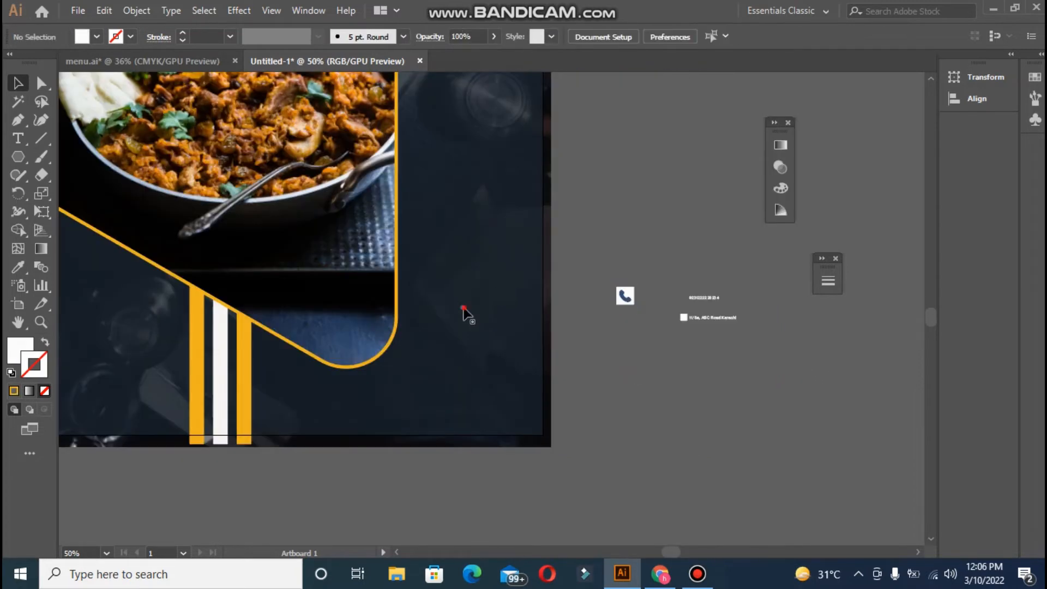
click(463, 308)
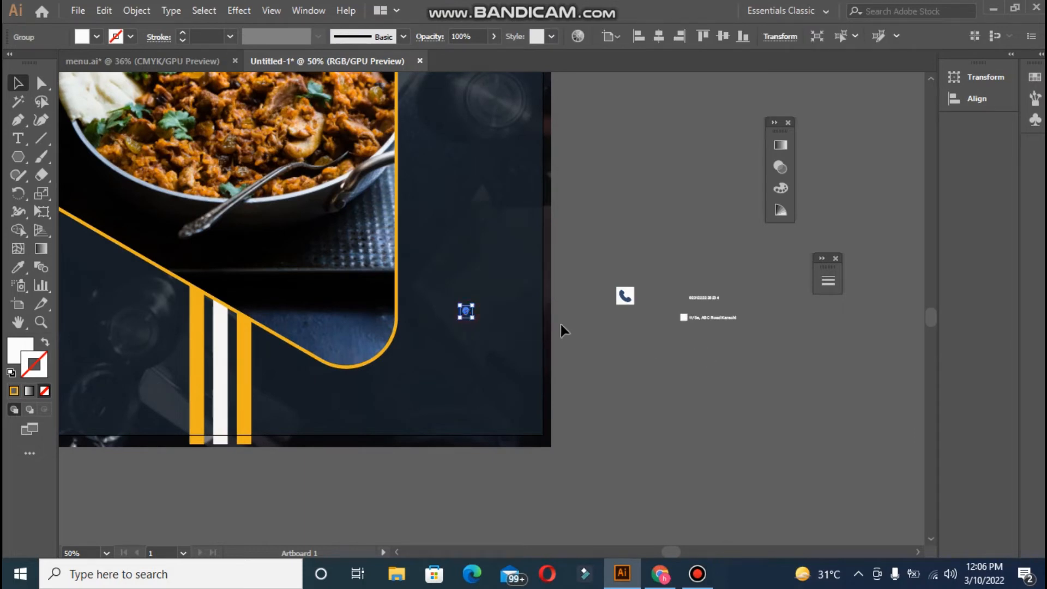
drag(468, 315, 627, 359)
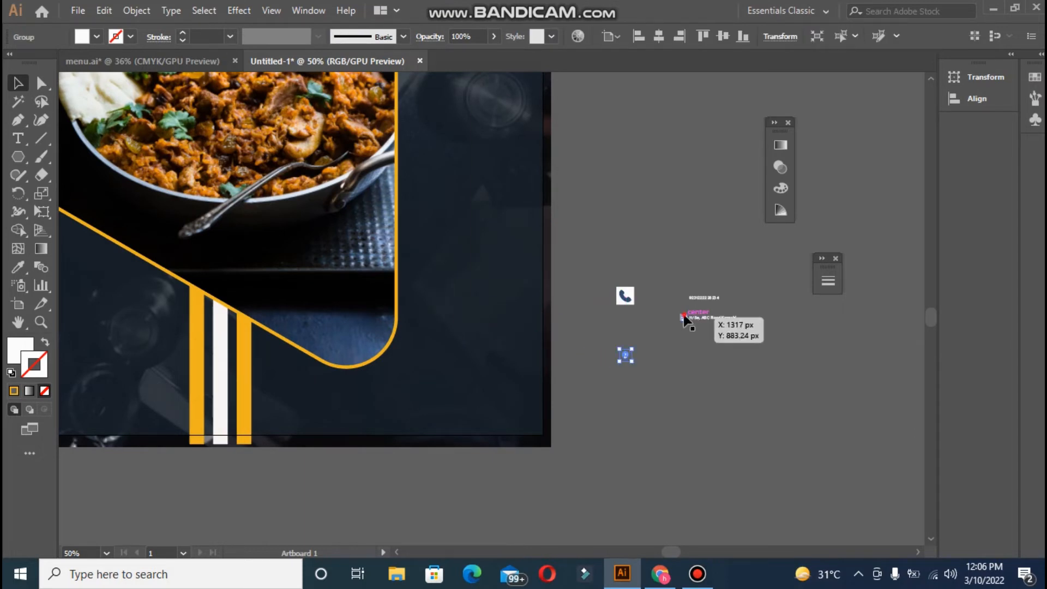
drag(684, 317, 609, 330)
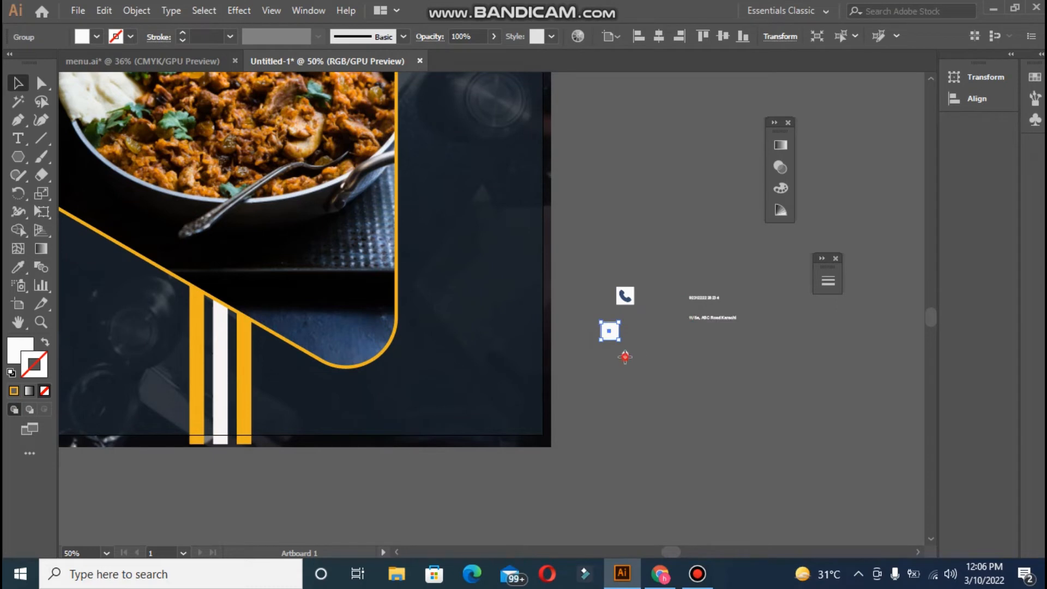
- Give the pin icon the poster's navy fill and no stroke
click(14, 268)
click(327, 334)
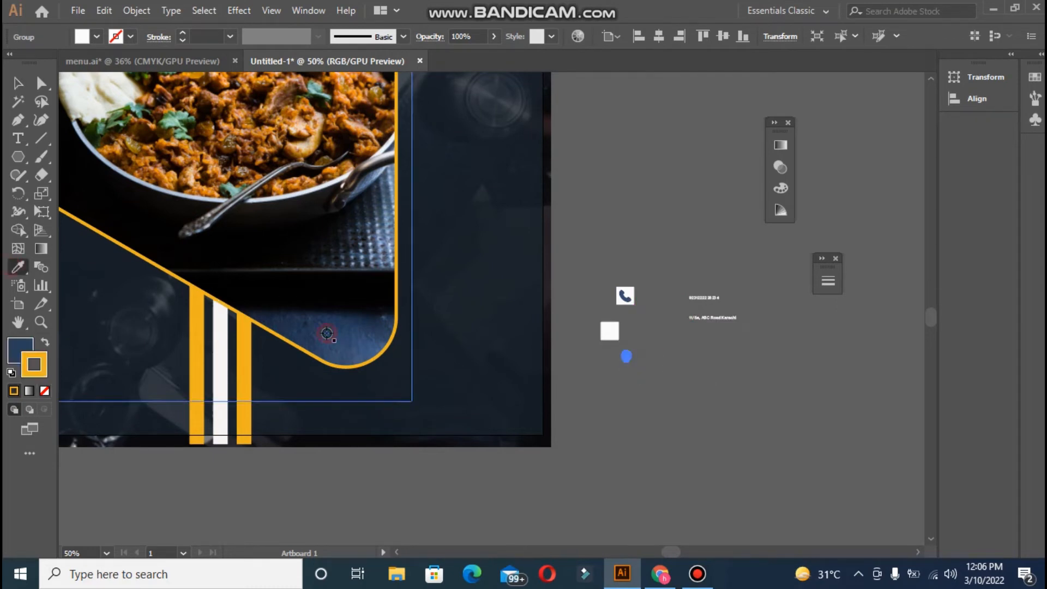
click(16, 79)
click(45, 391)
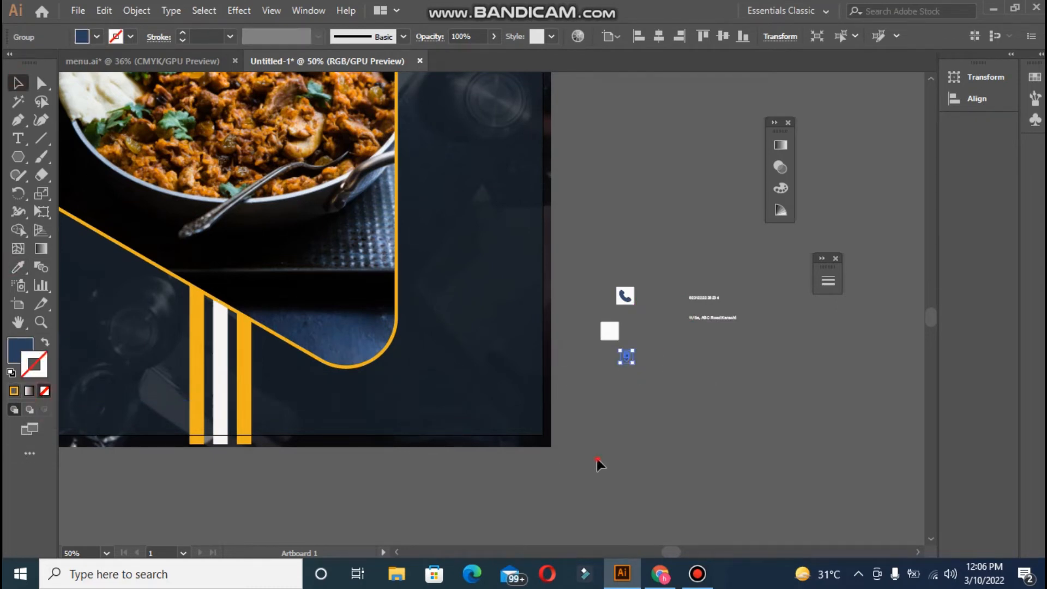
click(631, 364)
- Shrink the pin, centre it on the white square, and move the address text beside it
click(630, 359)
drag(634, 367, 610, 330)
click(637, 368)
click(618, 386)
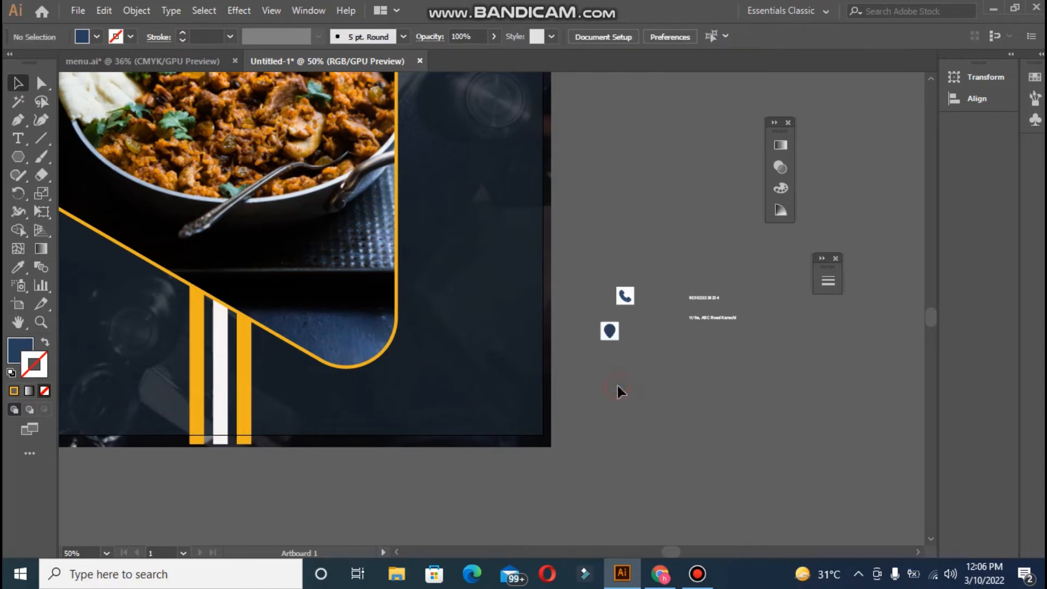
click(614, 338)
shift+click(610, 331)
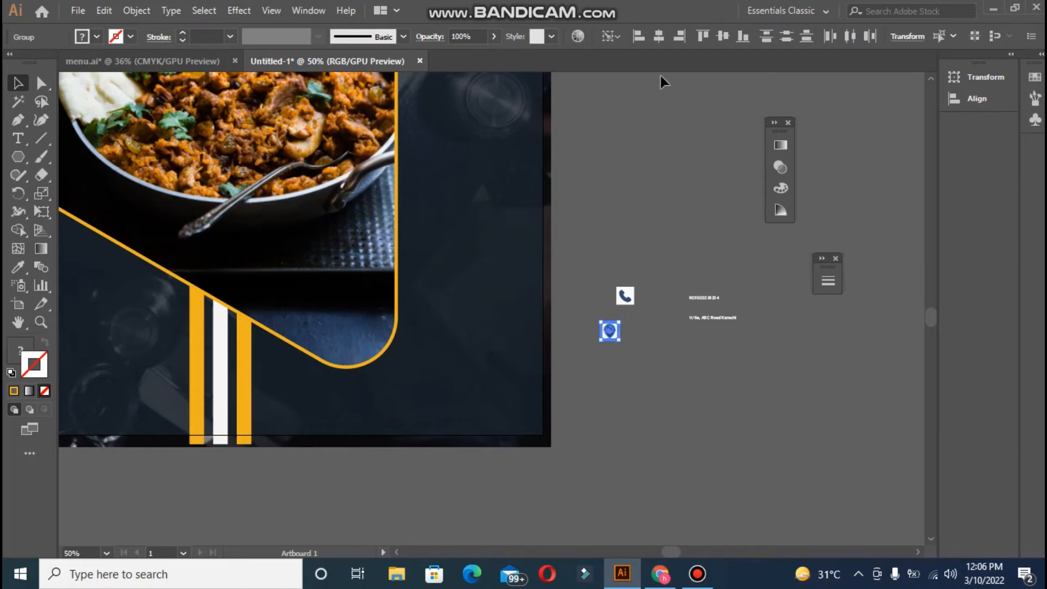
click(721, 38)
click(715, 321)
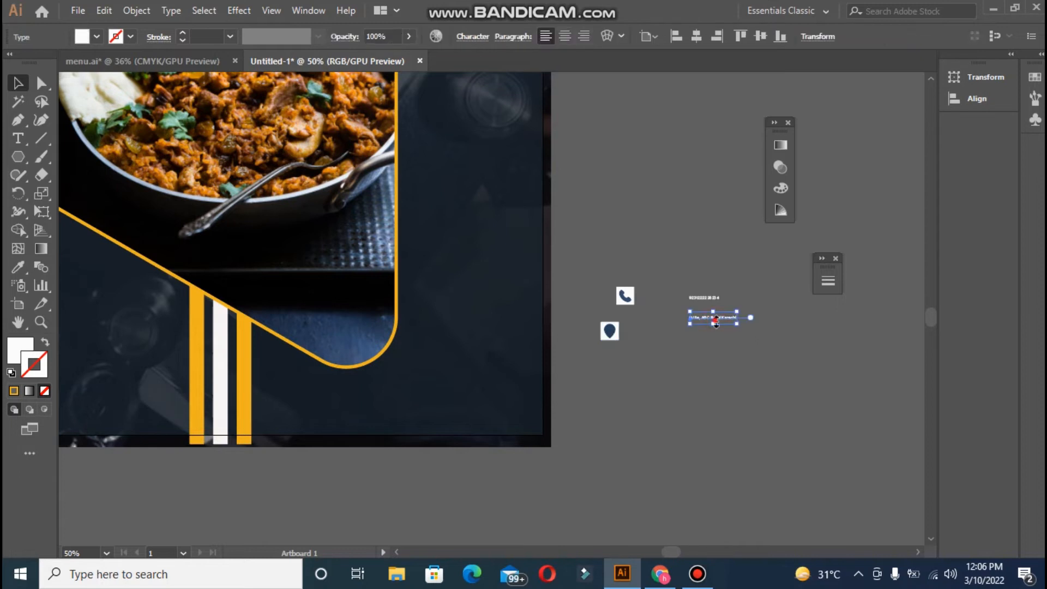
drag(720, 316, 690, 341)
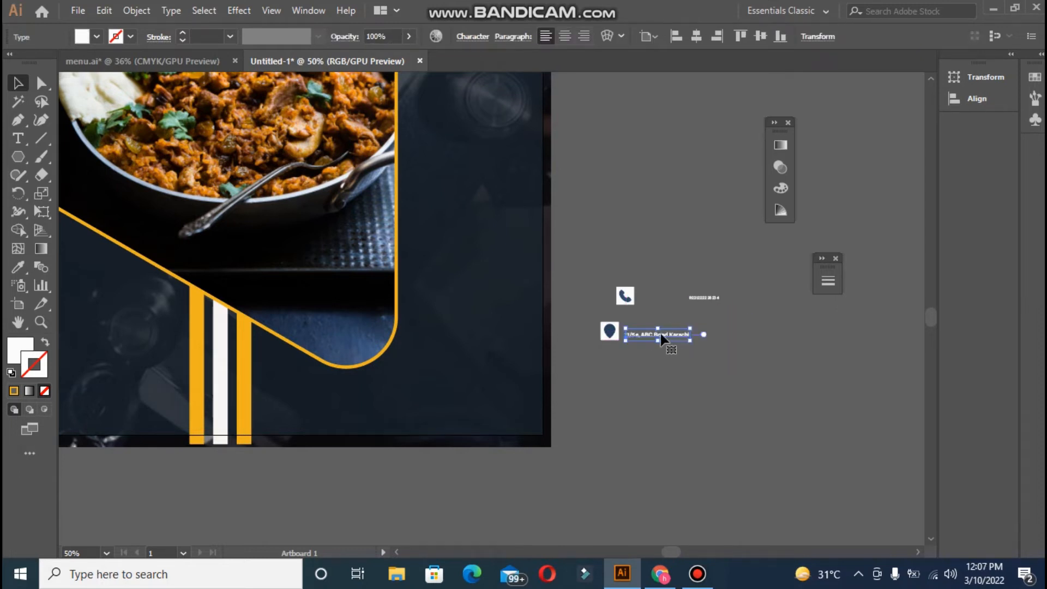
- Place the phone icon and the pin below it on the poster, bringing the pin to front
drag(623, 294, 421, 305)
click(609, 331)
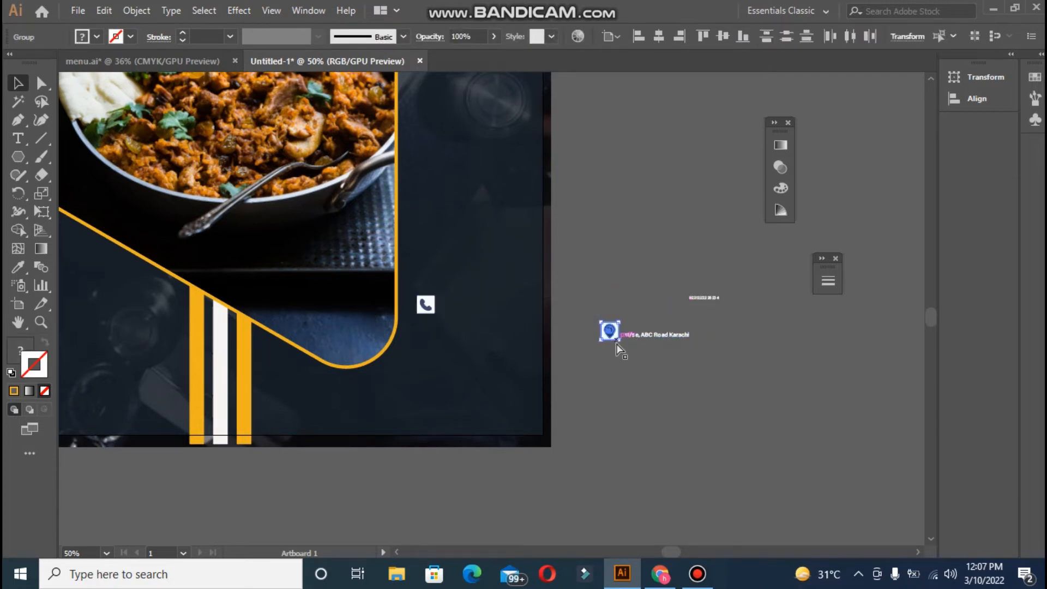
drag(609, 332, 426, 341)
click(564, 297)
right_click(431, 338)
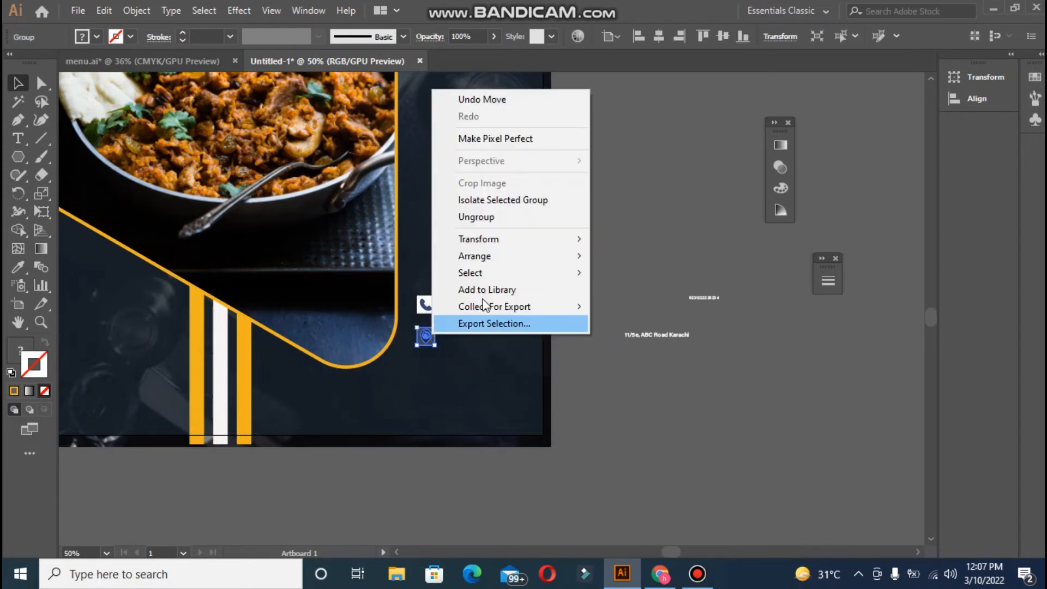
mouse_move(467, 255)
click(598, 260)
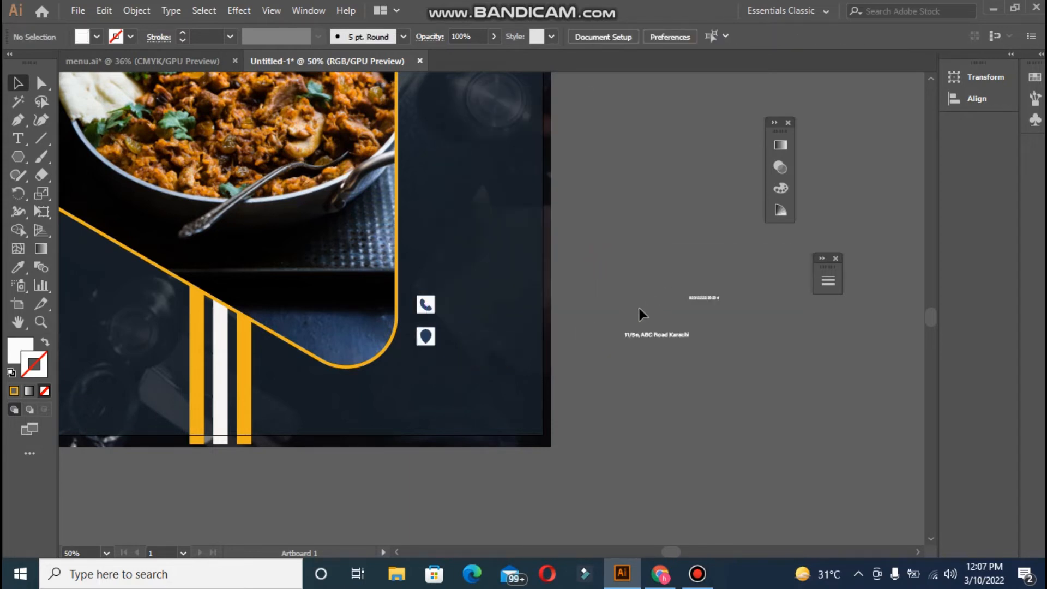
- Move the phone number and address beside their icons and bring both texts to front
drag(698, 298, 482, 310)
right_click(482, 311)
mouse_move(670, 227)
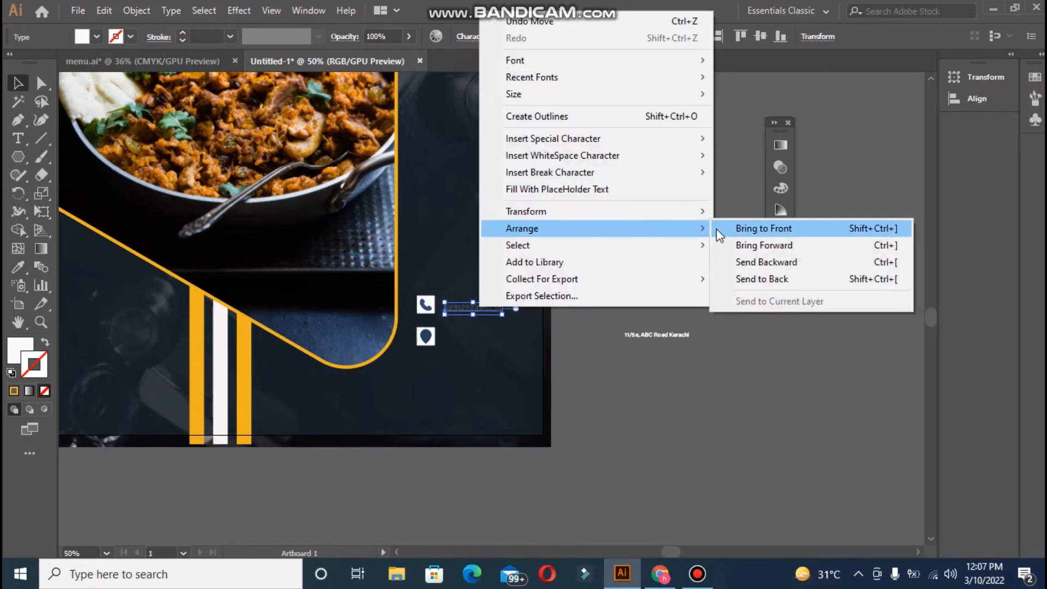
click(783, 226)
click(701, 253)
drag(674, 337, 491, 339)
right_click(491, 339)
mouse_move(624, 262)
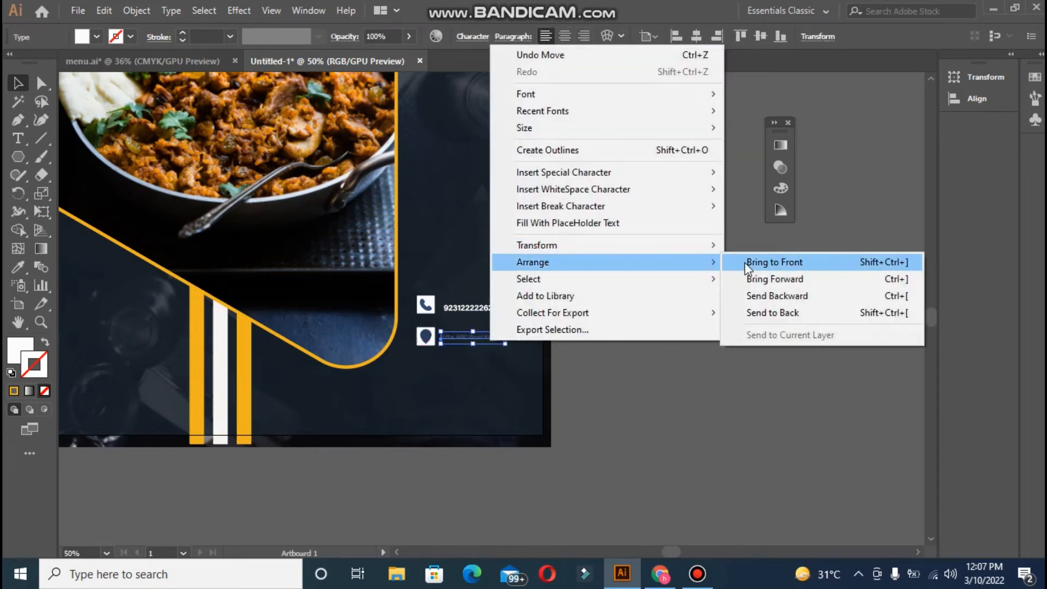
click(747, 264)
click(698, 348)
- Enlarge the phone number's font, then eyedrop its type style onto the address and scale it down slightly
click(499, 309)
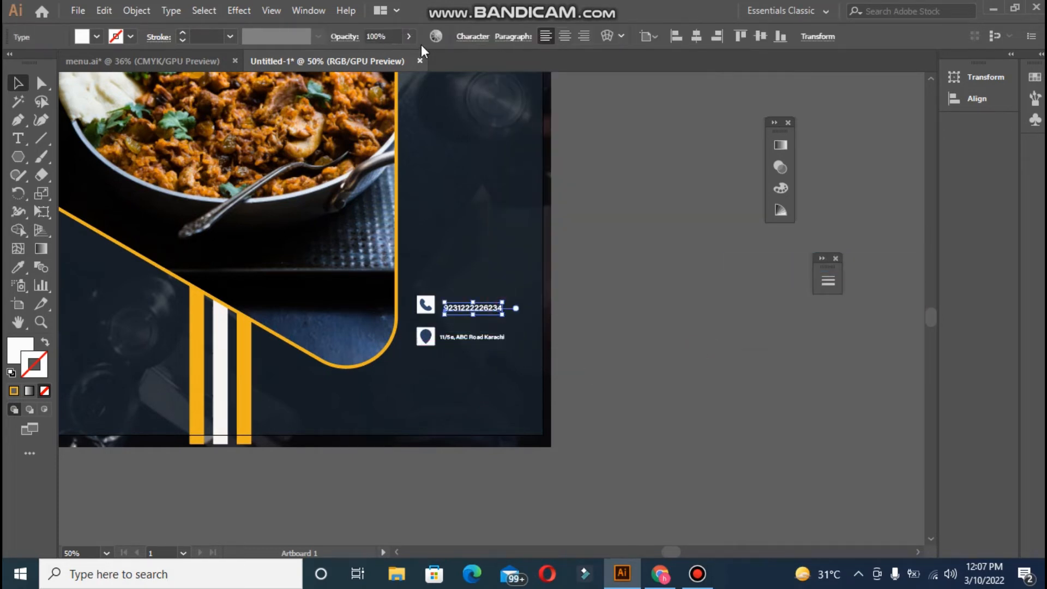
click(474, 36)
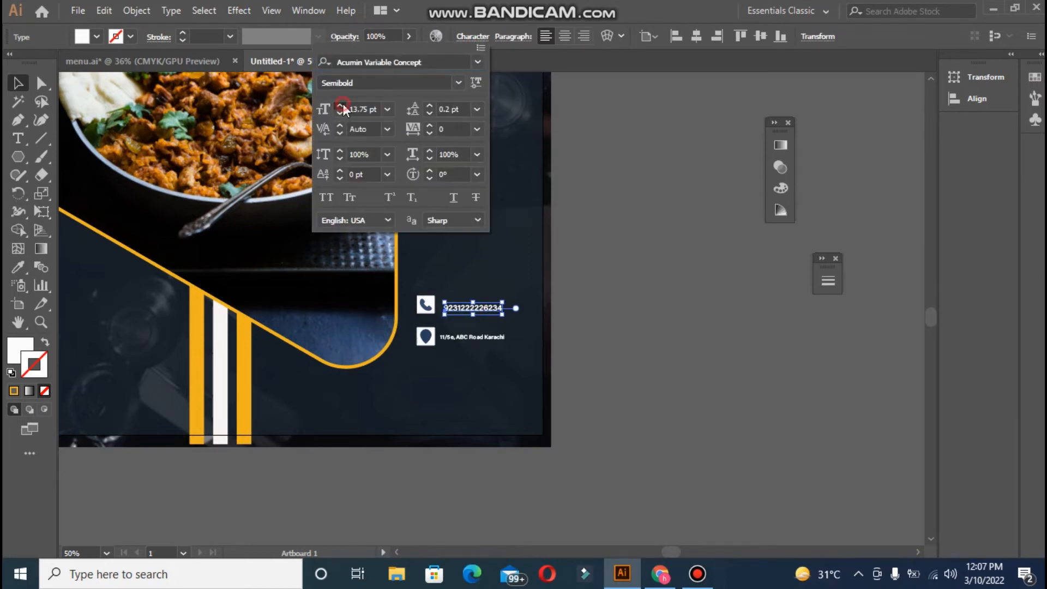
click(339, 106)
click(340, 106)
click(341, 105)
click(468, 335)
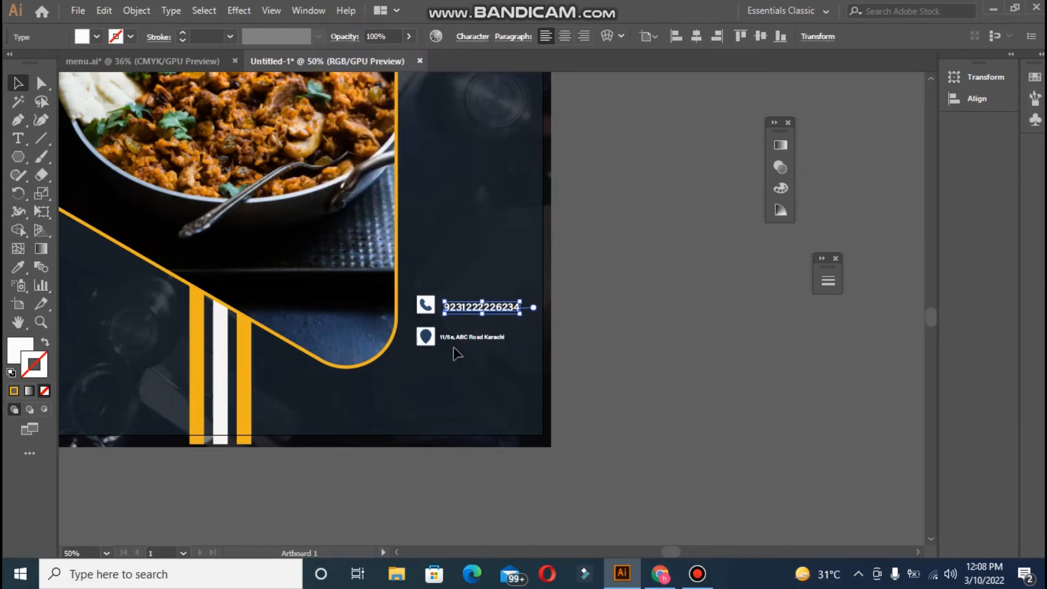
click(462, 337)
click(18, 266)
click(483, 308)
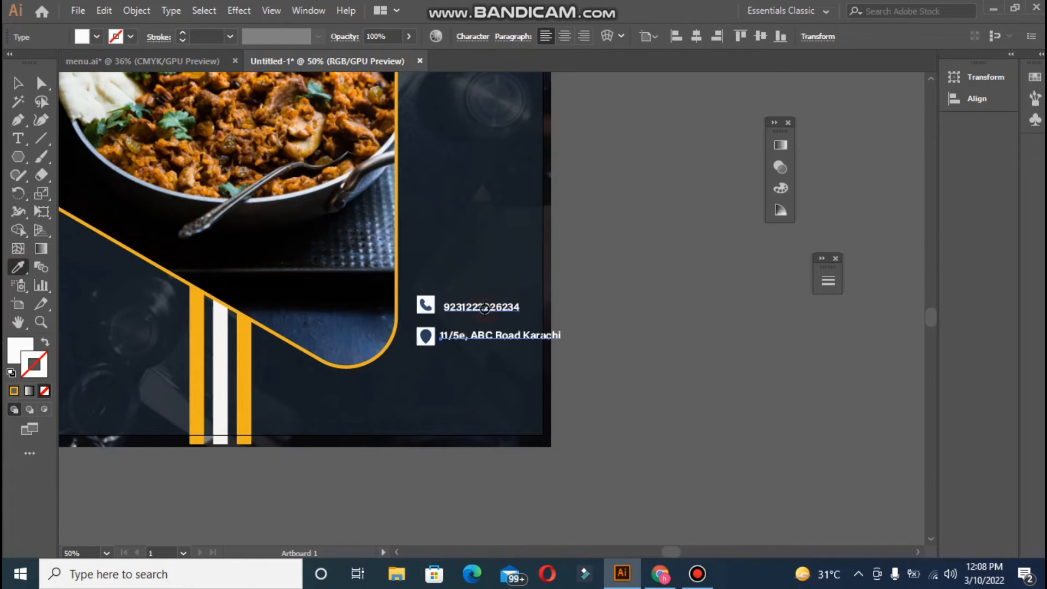
click(19, 84)
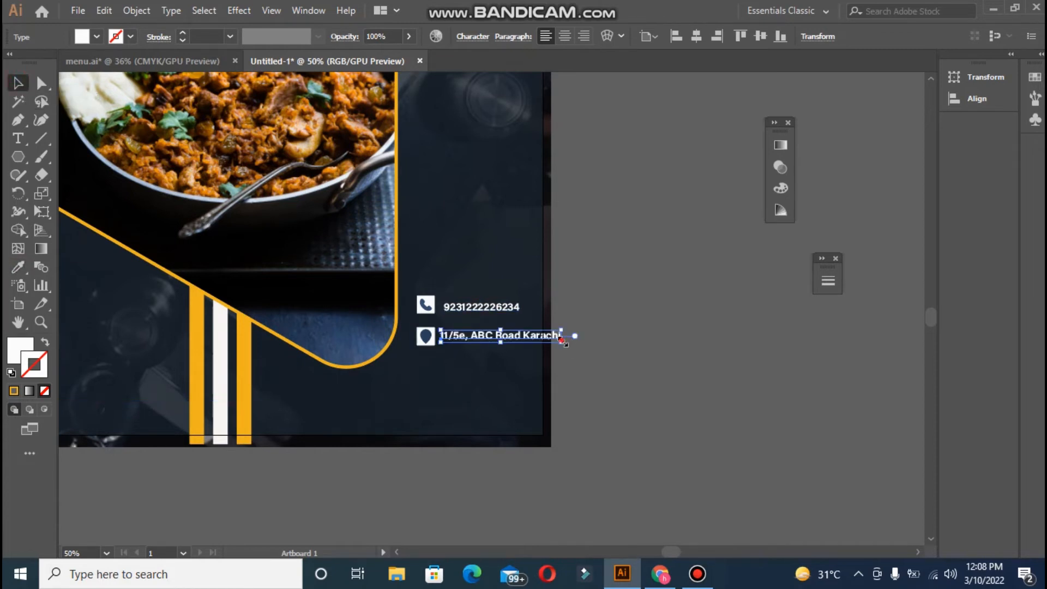
drag(563, 341, 424, 337)
click(522, 346)
- Nudge the phone number up, then enlarge and reposition the phone icon beside it
click(584, 342)
click(591, 323)
click(651, 325)
click(428, 300)
click(596, 325)
click(428, 299)
click(556, 311)
- Nudge the location pin into place and give it the phone icon's white-square style
click(524, 335)
click(18, 266)
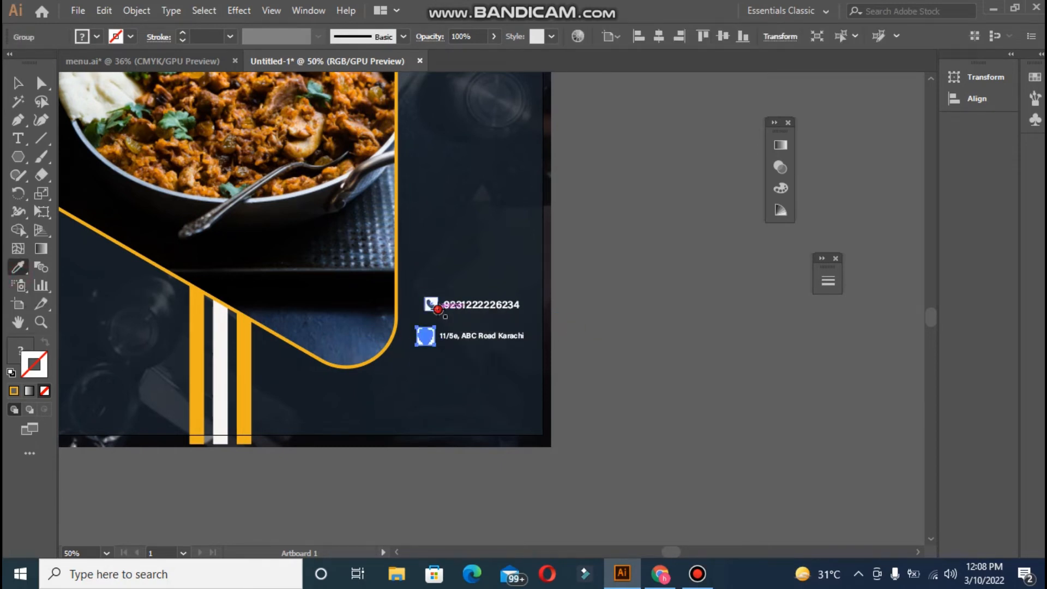
click(438, 309)
click(17, 82)
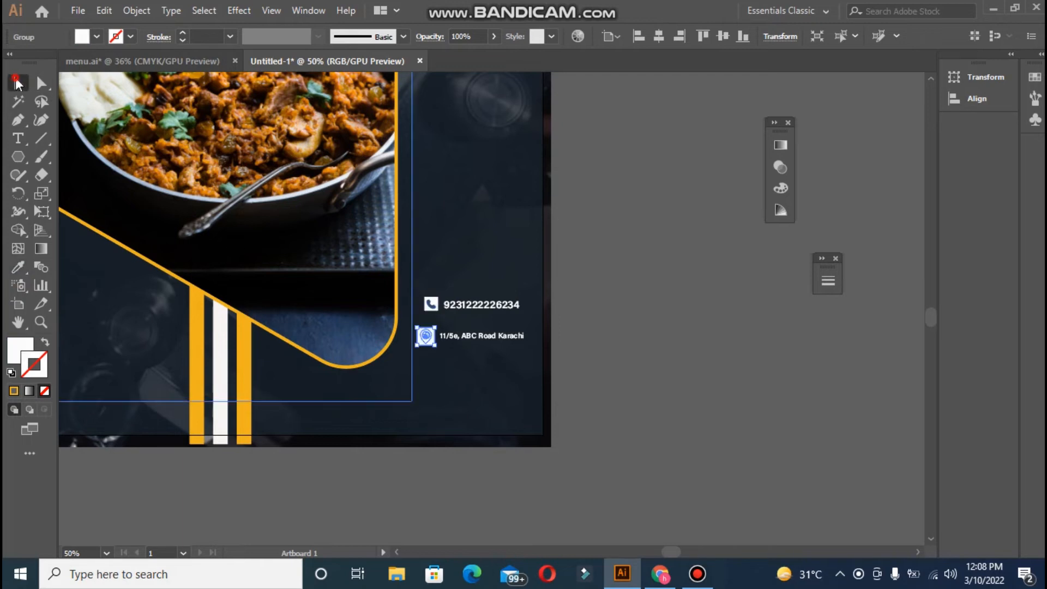
click(625, 255)
key(ctrl+z)
click(579, 300)
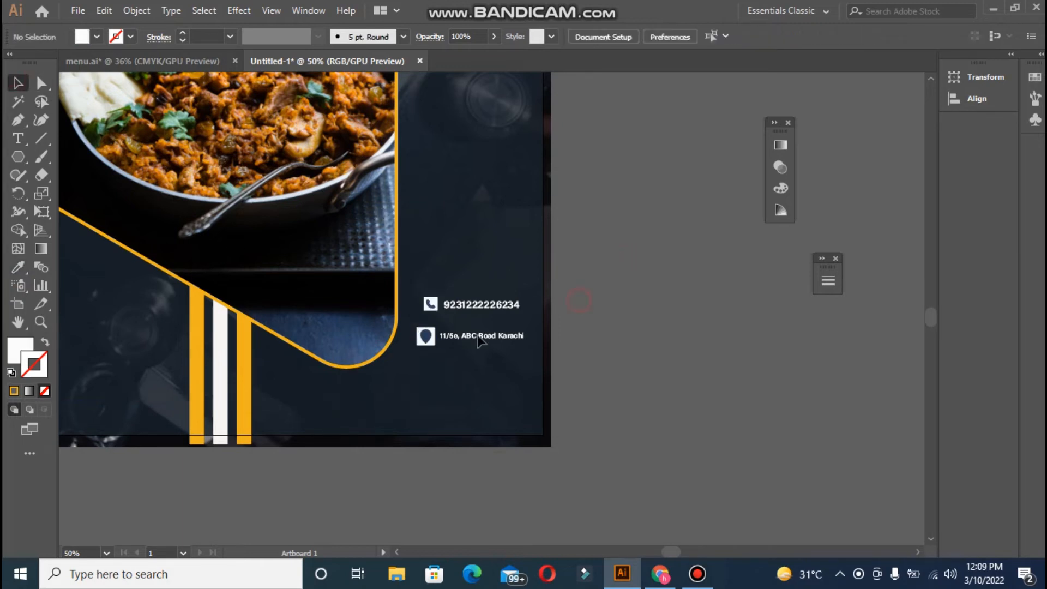
- Scale the location pin down slightly and line it up under the phone icon
drag(425, 337, 425, 341)
click(624, 386)
click(675, 365)
click(426, 338)
click(675, 336)
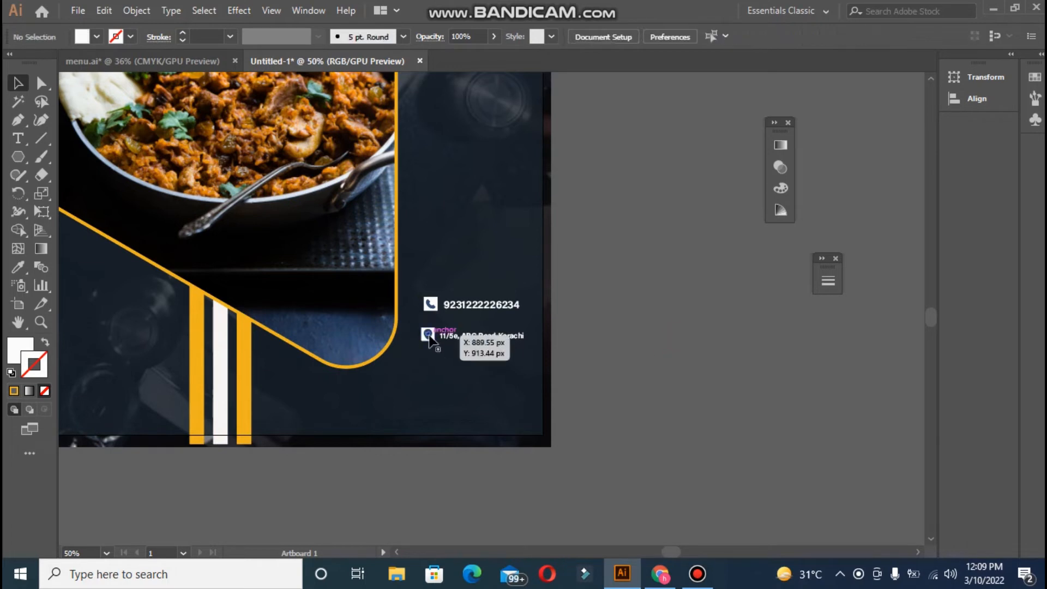
click(429, 339)
drag(430, 338, 458, 341)
click(610, 350)
- Shift the contact texts a few pixels right beside their icons
click(480, 336)
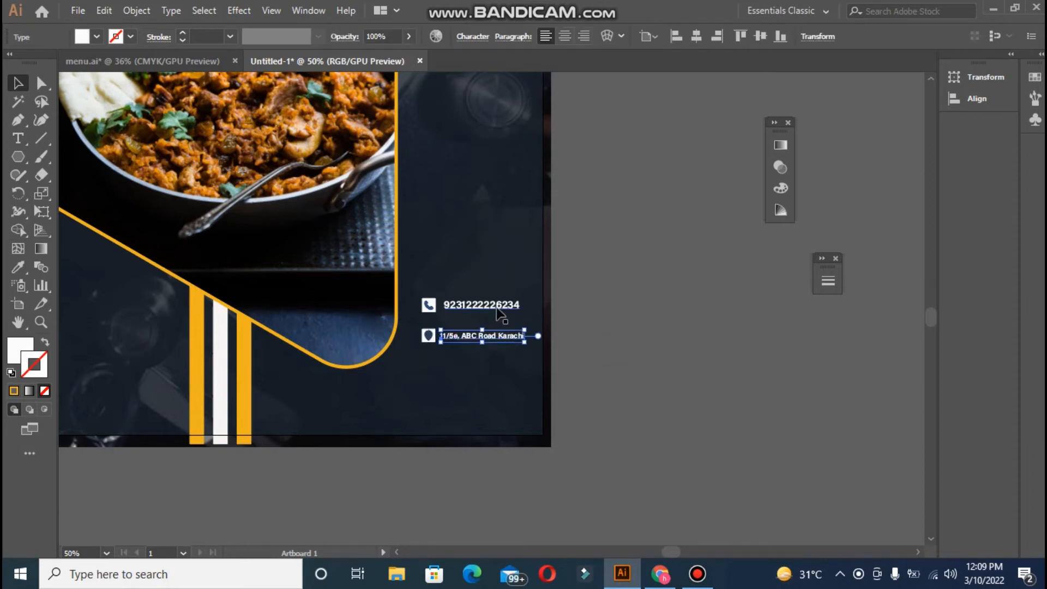
key(Right)
key(Right)
key(Right)
key(Right)
key(Right)
key(Right)
key(Right)
key(Right)
click(503, 326)
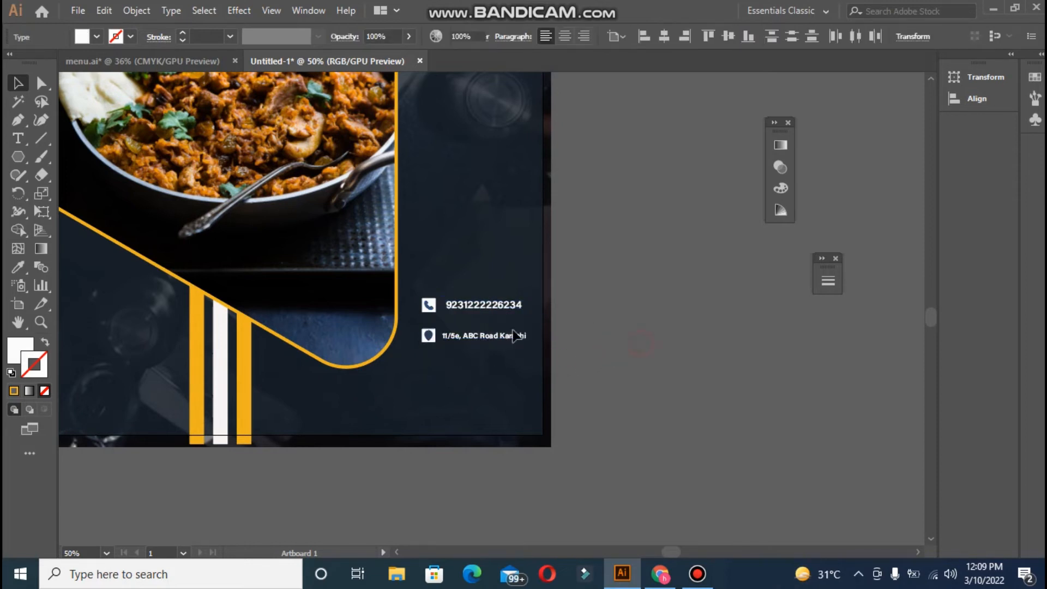
drag(452, 339, 455, 338)
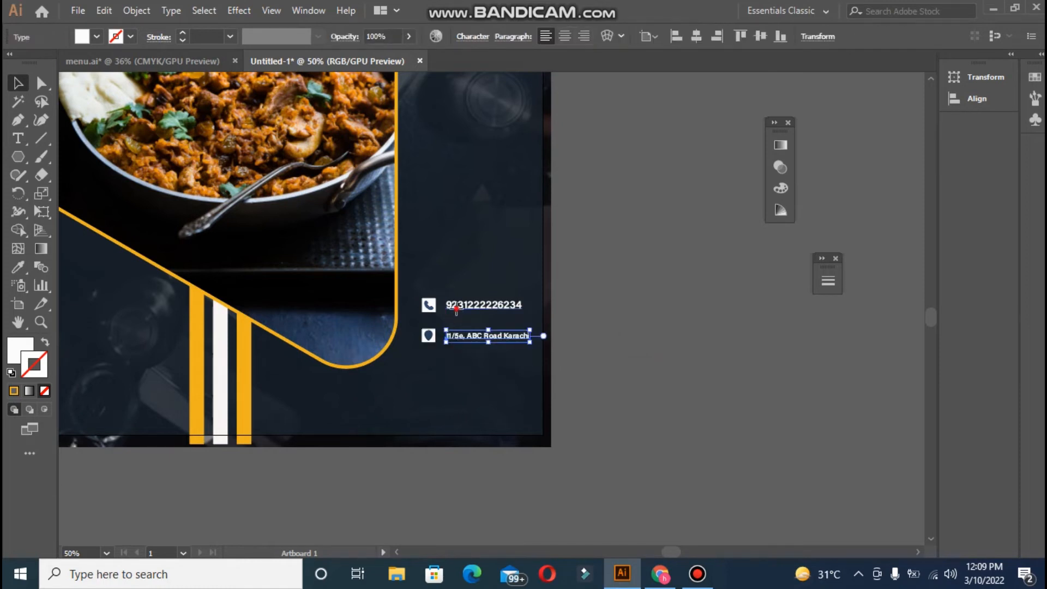
click(456, 308)
click(598, 352)
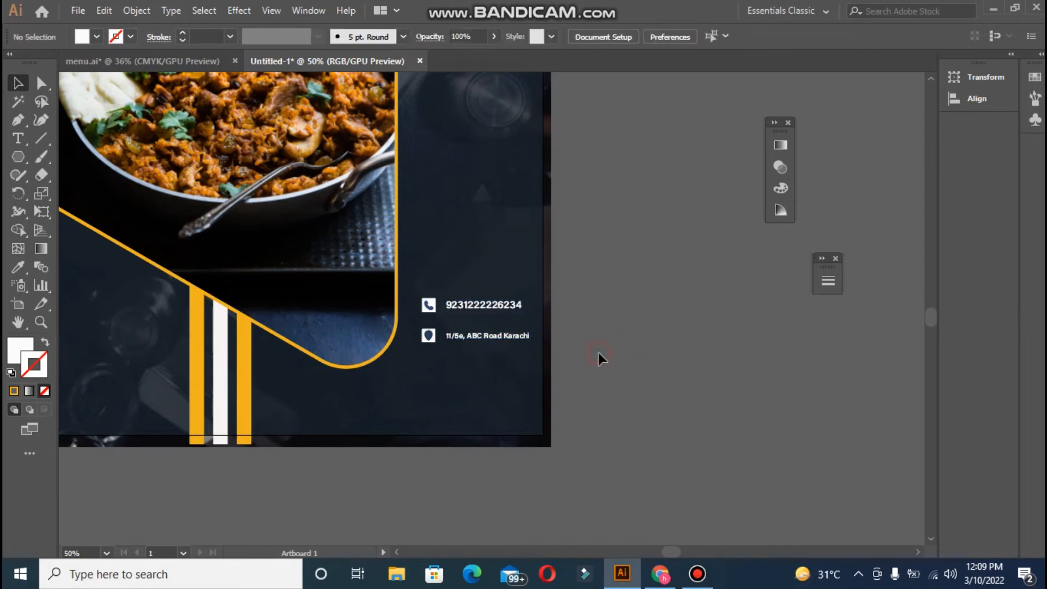
- Raise the address text's font size to 13 pt to match the phone number
click(520, 339)
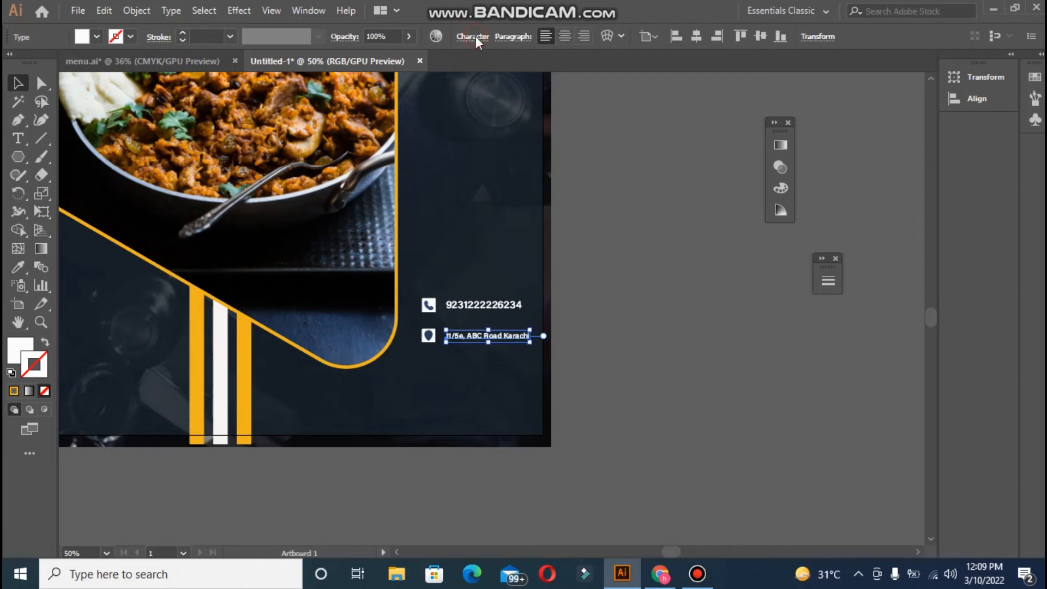
click(472, 36)
click(339, 106)
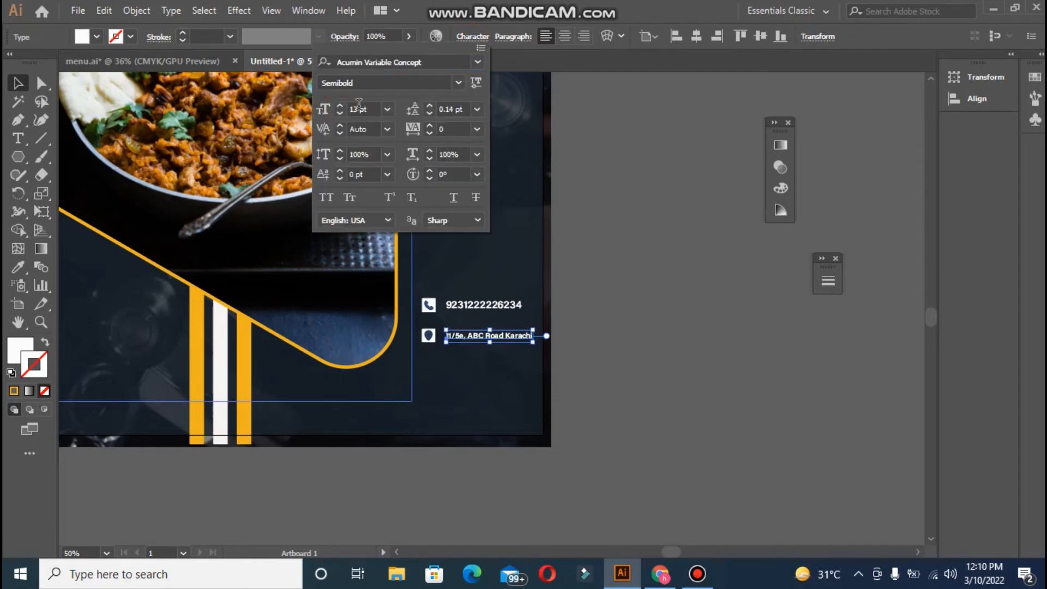
click(340, 106)
click(614, 187)
click(504, 305)
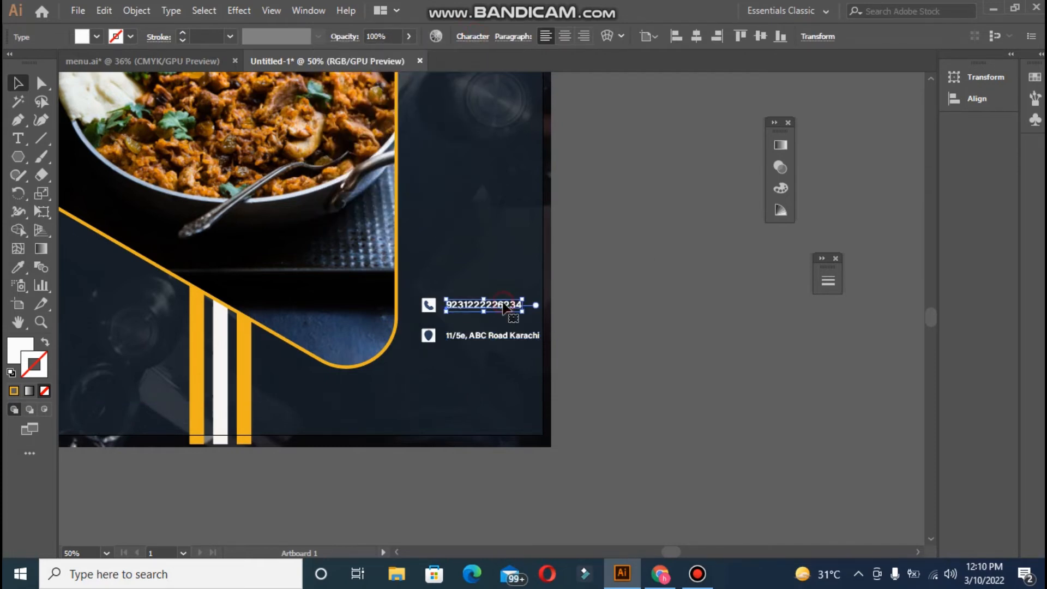
click(584, 328)
- Fit the poster in view, select both contact rows with their icons, and nudge them left
key(ctrl+0)
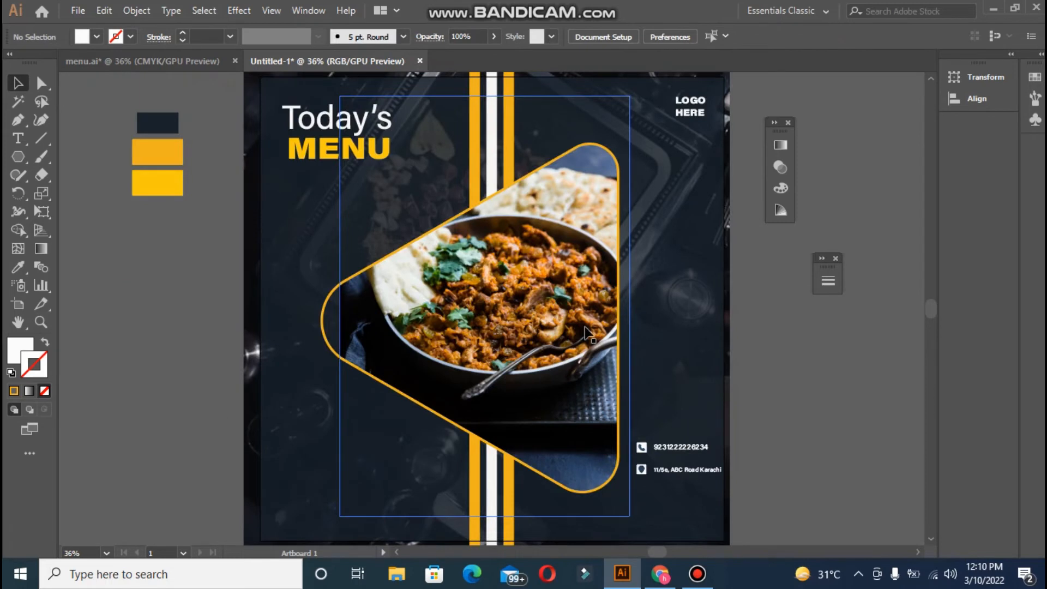
click(809, 507)
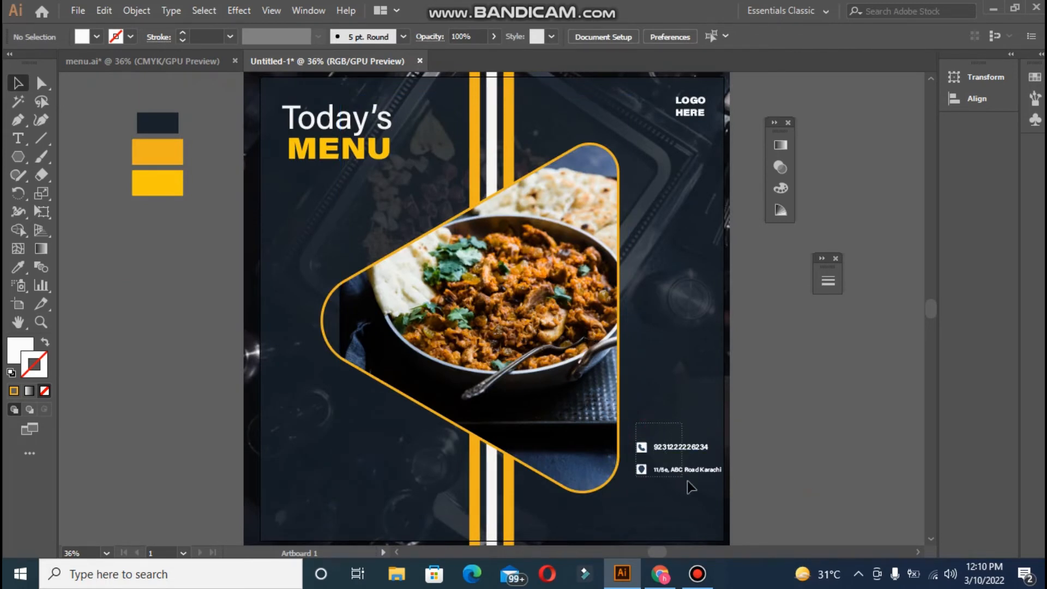
drag(687, 482, 688, 483)
key(shift+Left)
key(shift+Left)
key(shift+Left)
key(shift+Left)
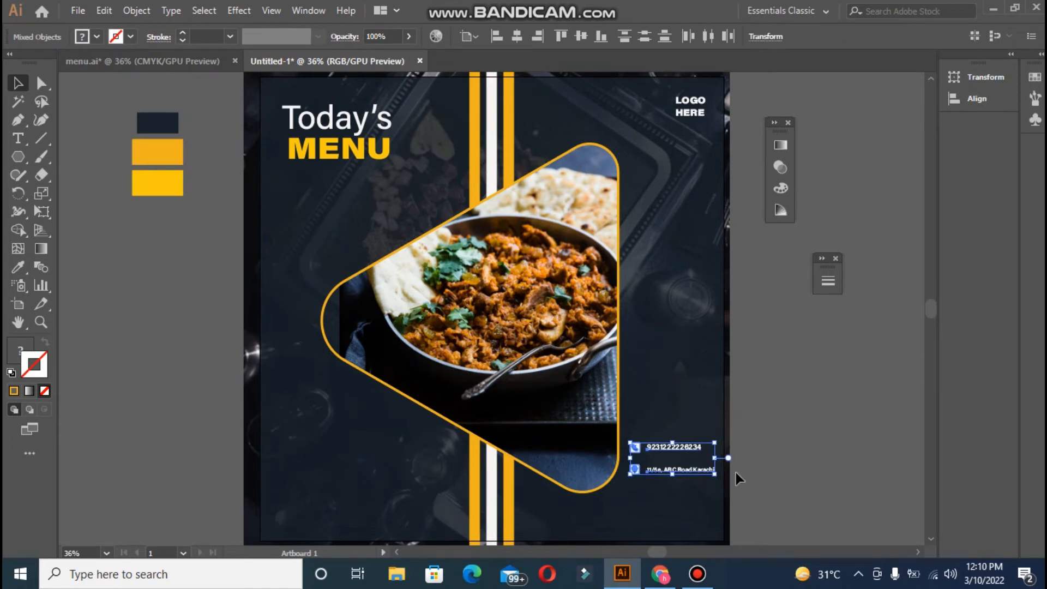
click(794, 467)
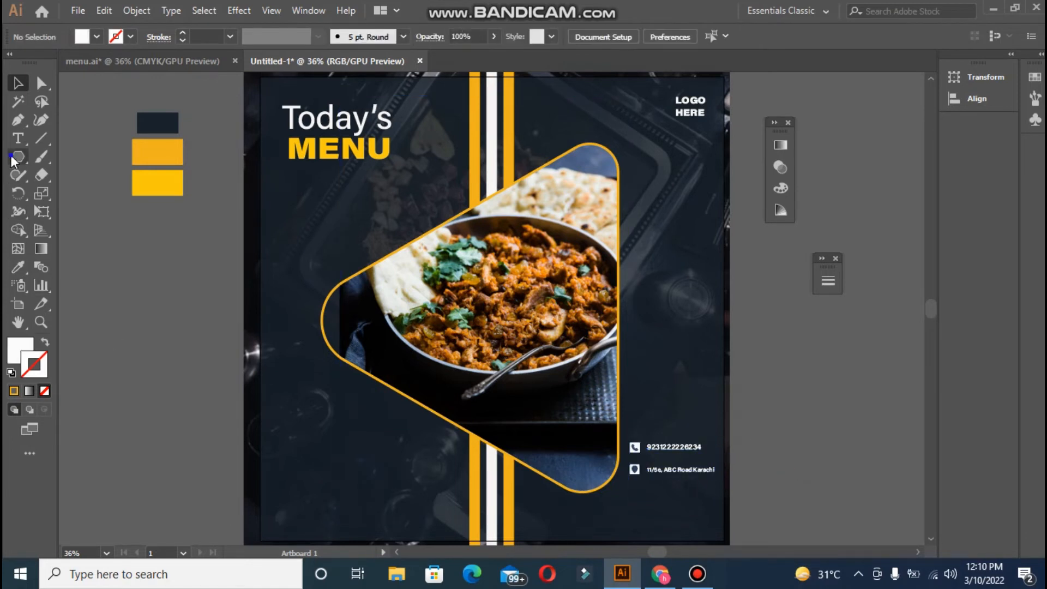
- Draw a rectangle at the bottom right, fill it orange, and round it into a pill
drag(12, 158, 54, 157)
drag(606, 507, 716, 534)
key(i)
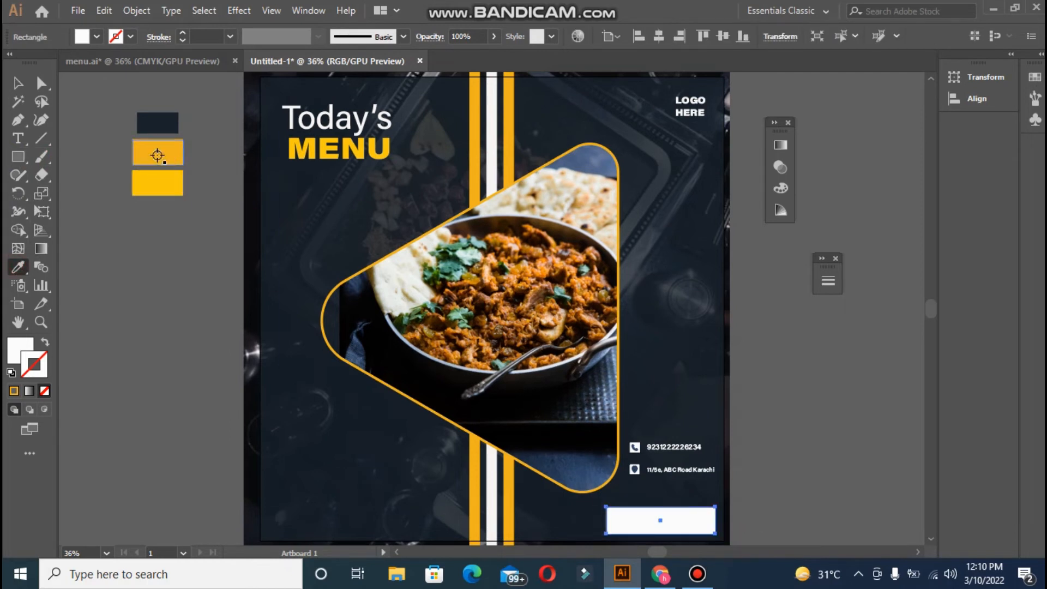
click(157, 156)
click(41, 83)
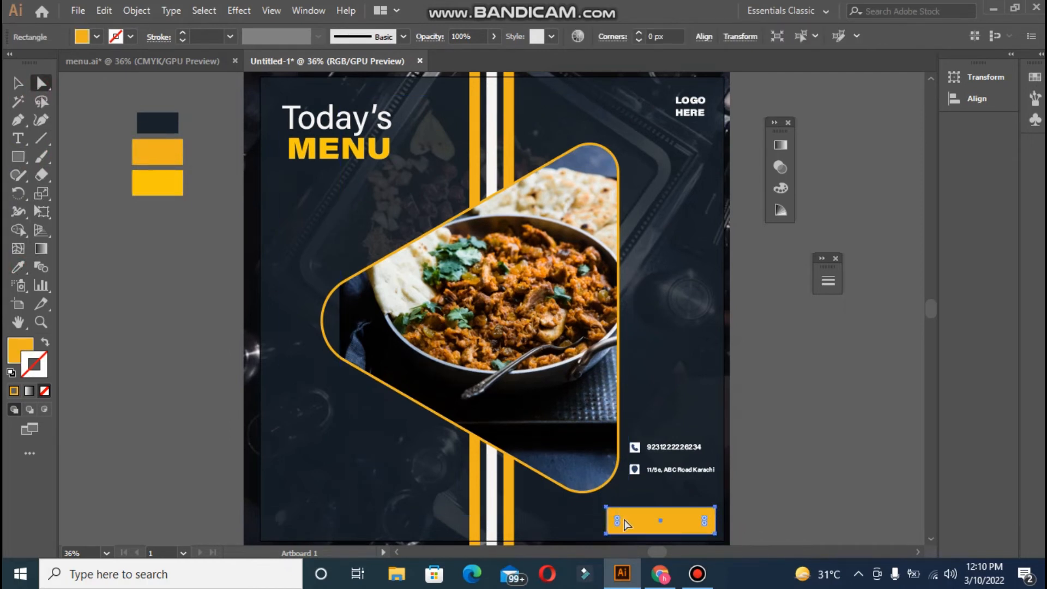
drag(617, 520, 621, 520)
click(786, 532)
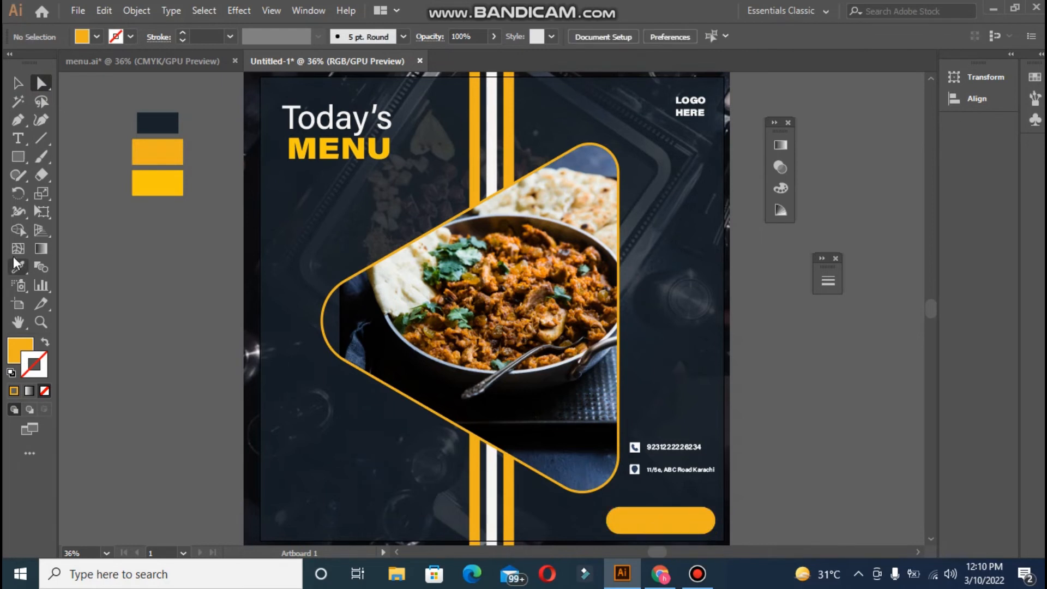
- Add 'Order Now' text in navy with no stroke, enlarged and placed on the button
click(22, 141)
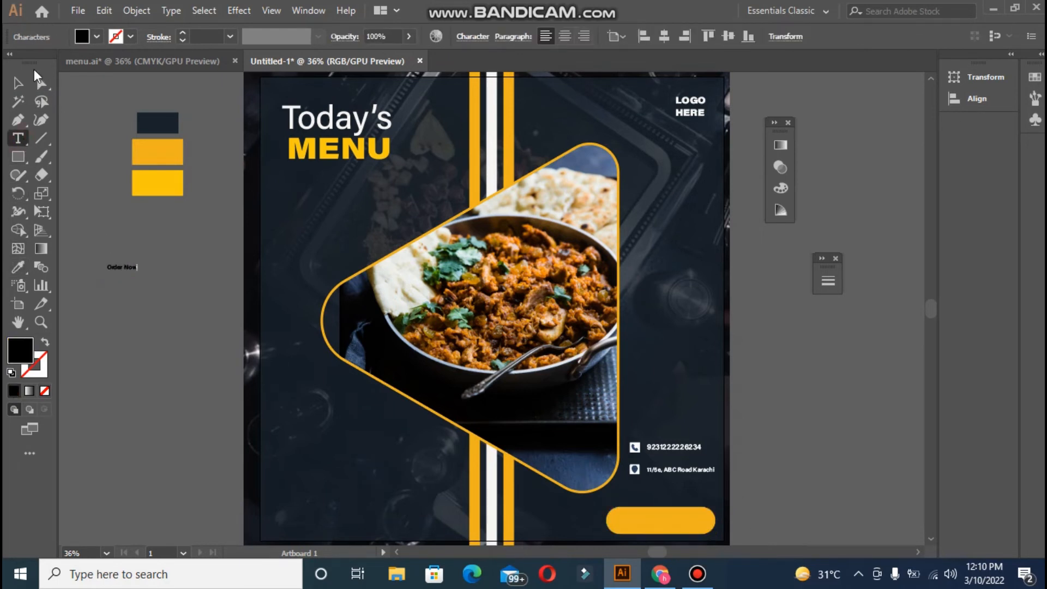
click(18, 83)
click(18, 267)
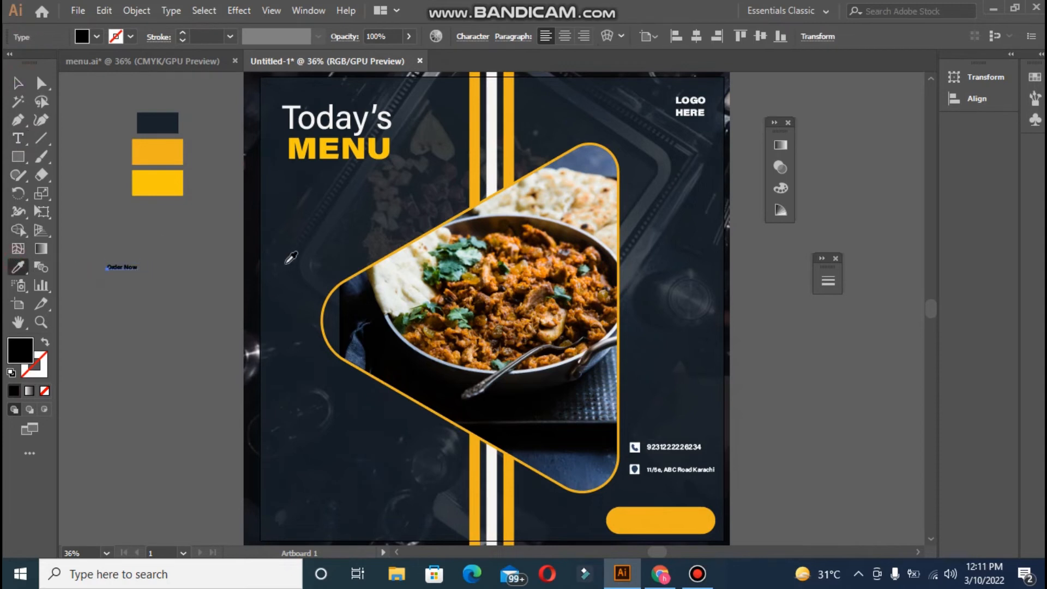
click(588, 449)
click(39, 375)
click(45, 391)
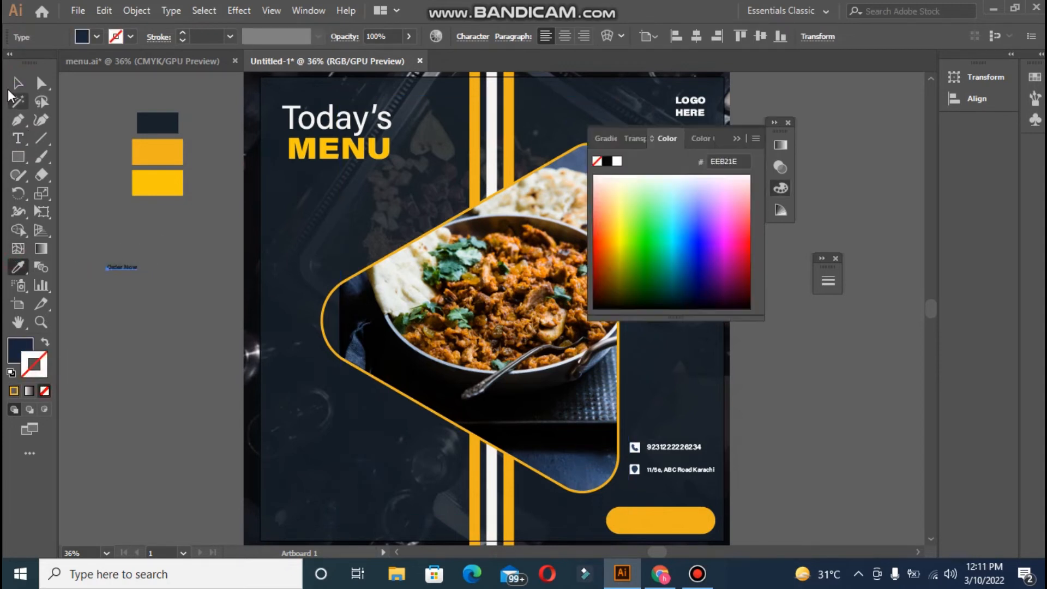
key(v)
drag(131, 276, 709, 511)
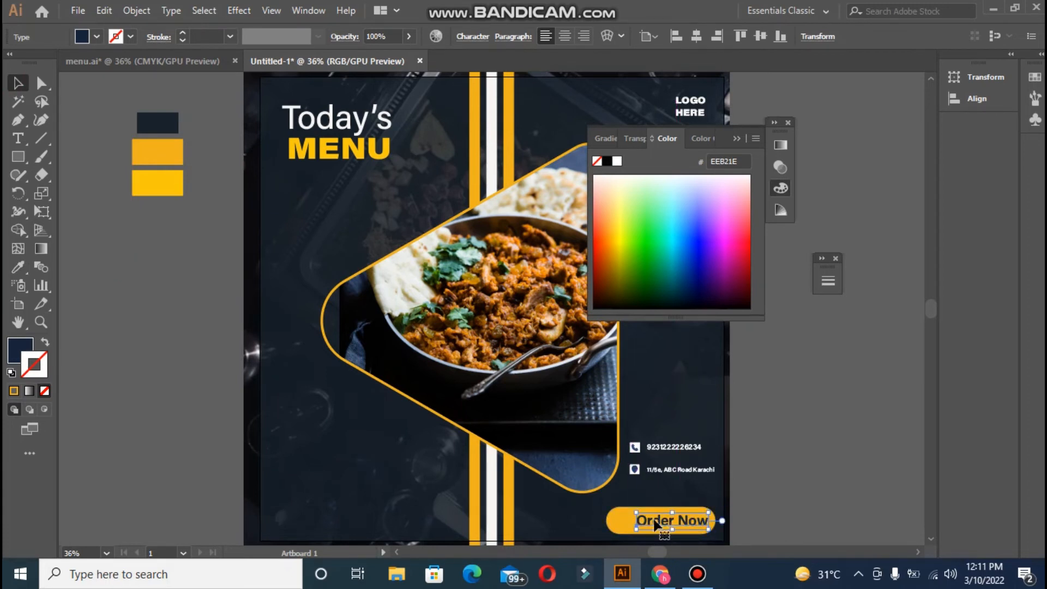
- Centre the 'Order Now' text horizontally on the button rather than the poster
click(640, 523)
shift+click(640, 523)
click(509, 36)
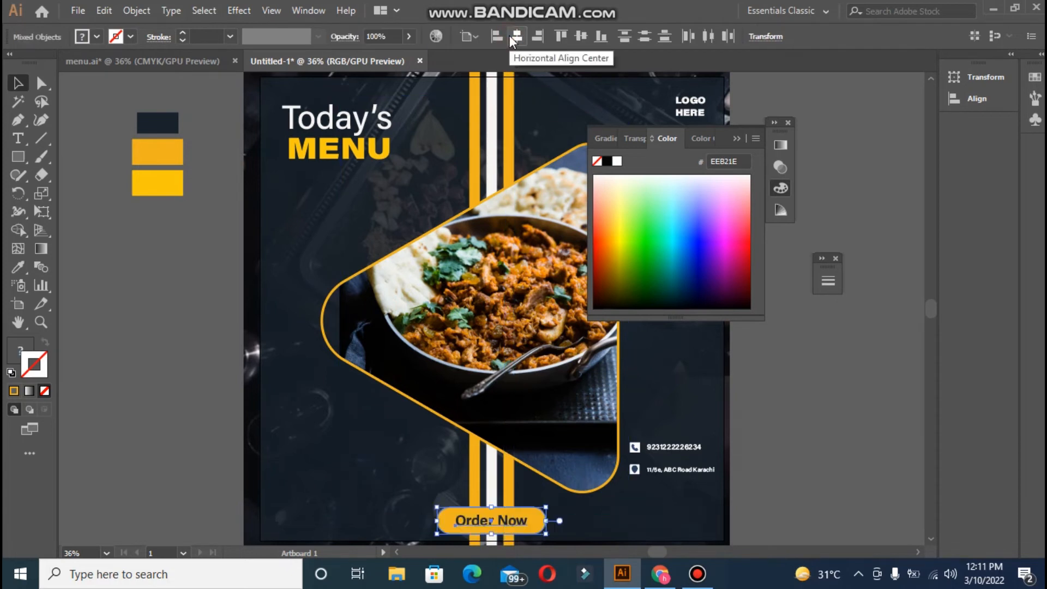
key(ctrl+z)
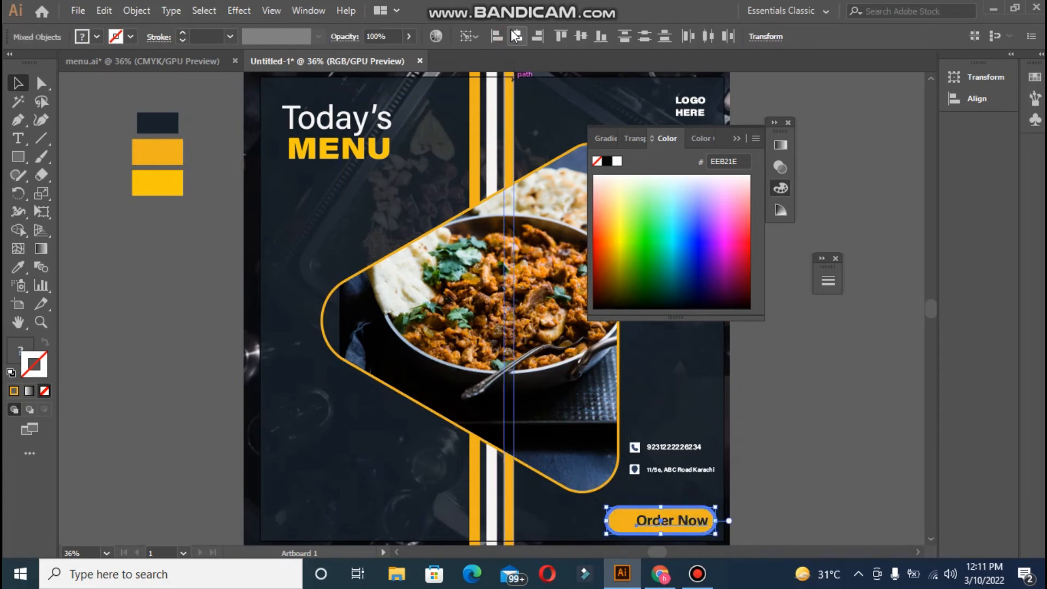
click(517, 36)
click(581, 36)
click(797, 387)
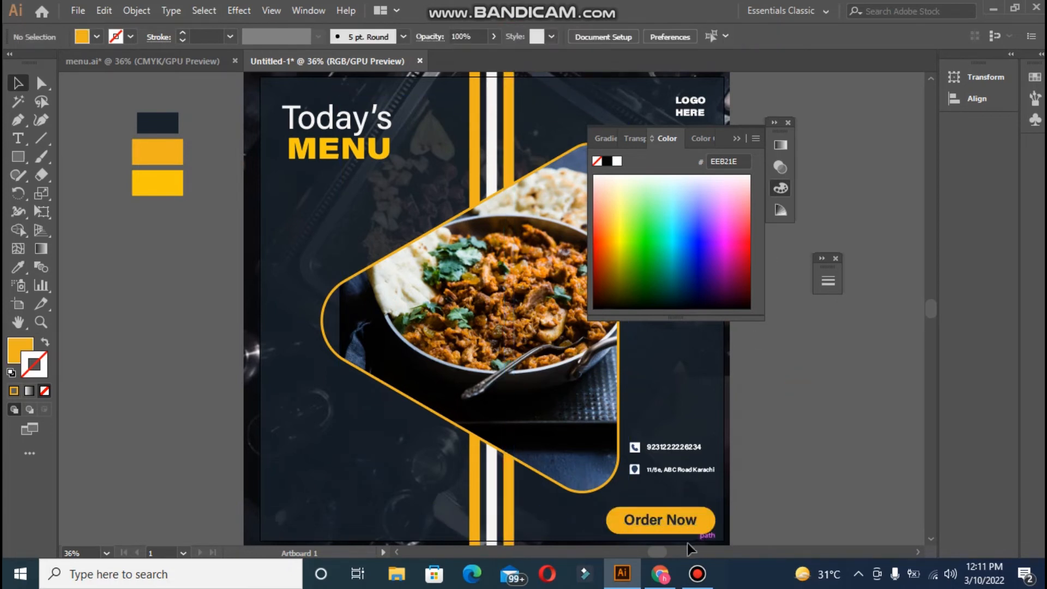
- Set the 'Order Now' text to Wide Black and re-centre it on the button
click(673, 522)
click(459, 37)
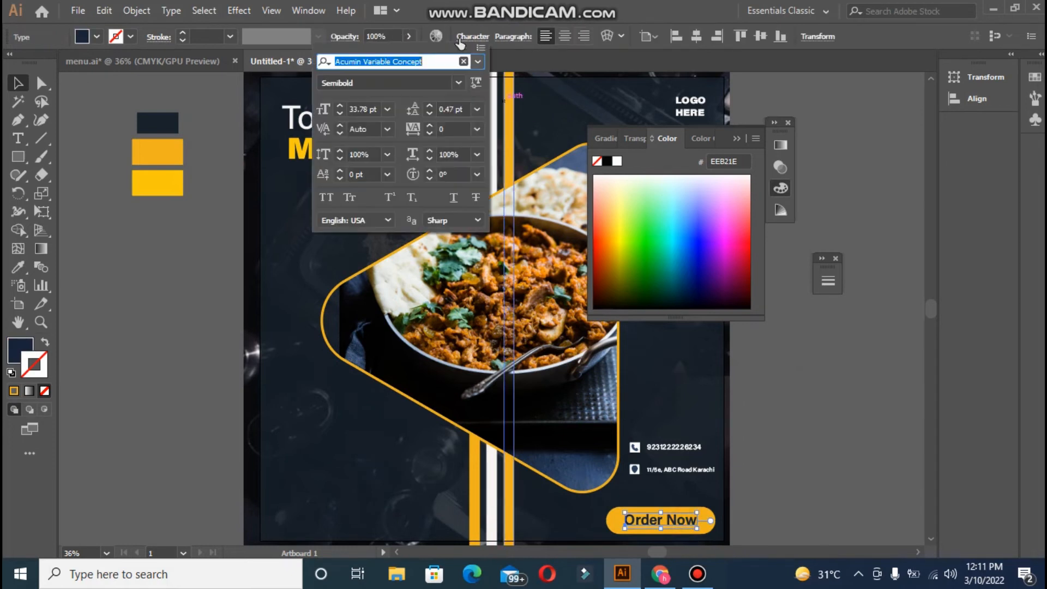
click(458, 82)
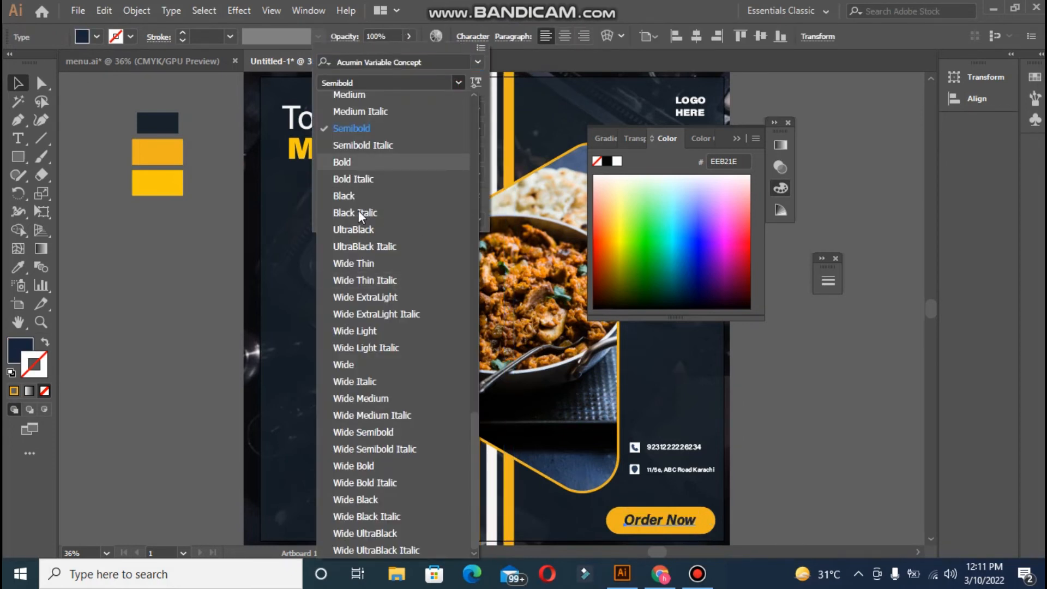
click(351, 497)
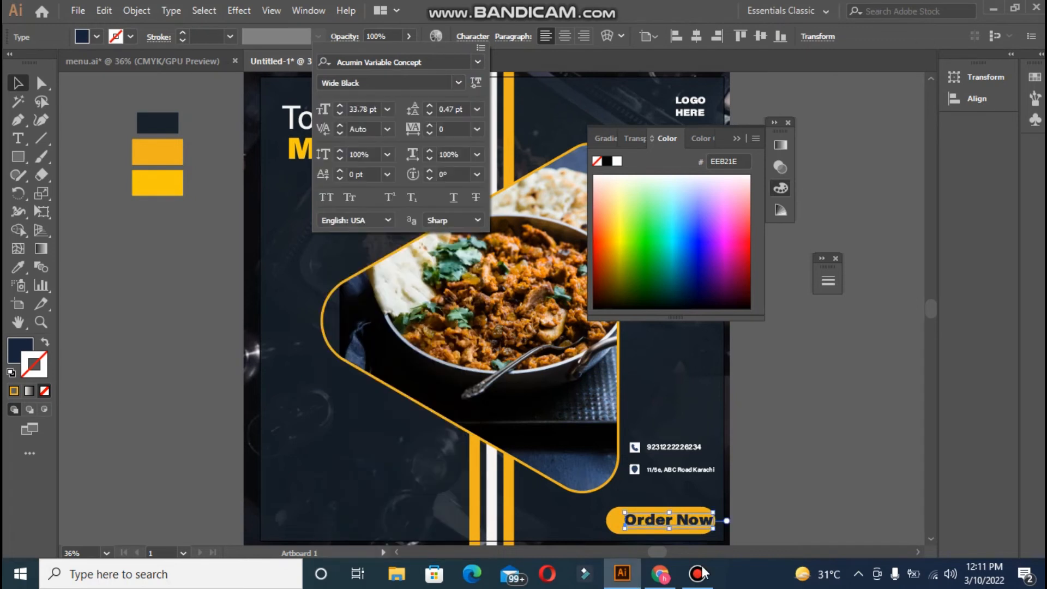
click(676, 505)
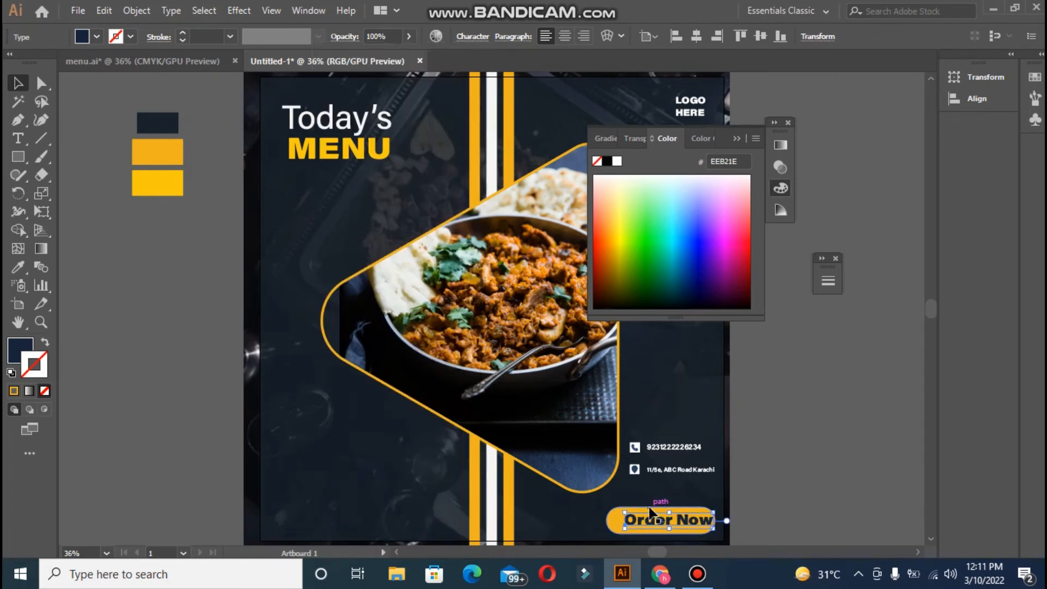
click(649, 511)
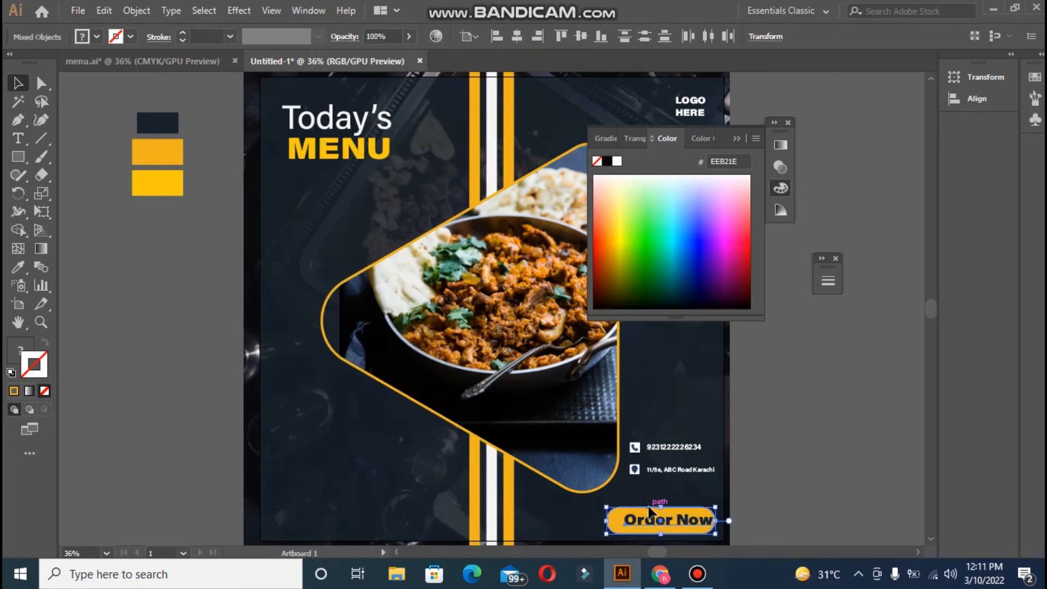
click(517, 36)
click(818, 387)
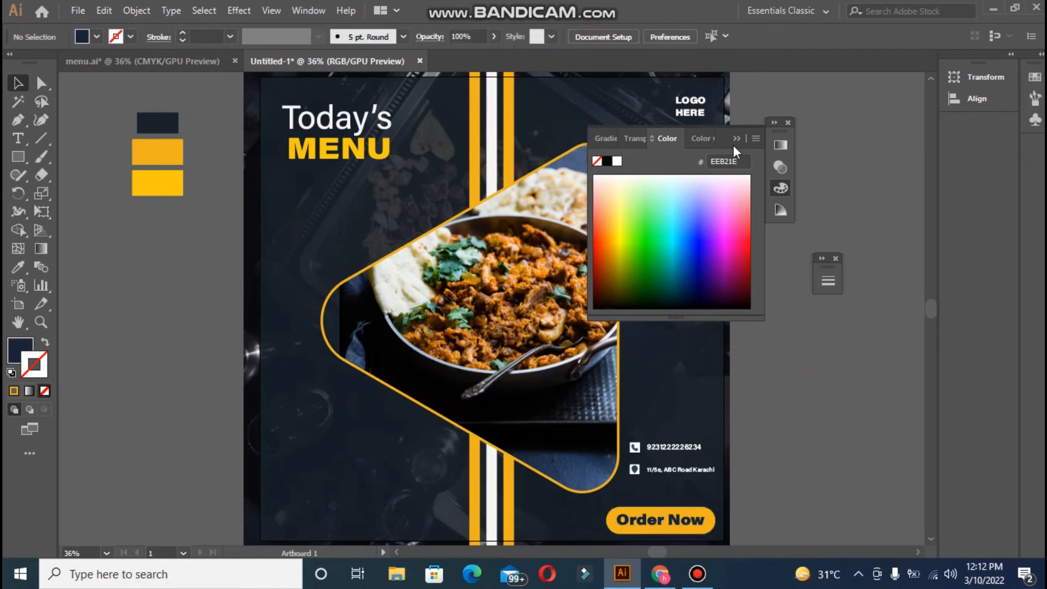
- Draw a tiny dot at the poster's lower left and make it white like the stripe
click(774, 122)
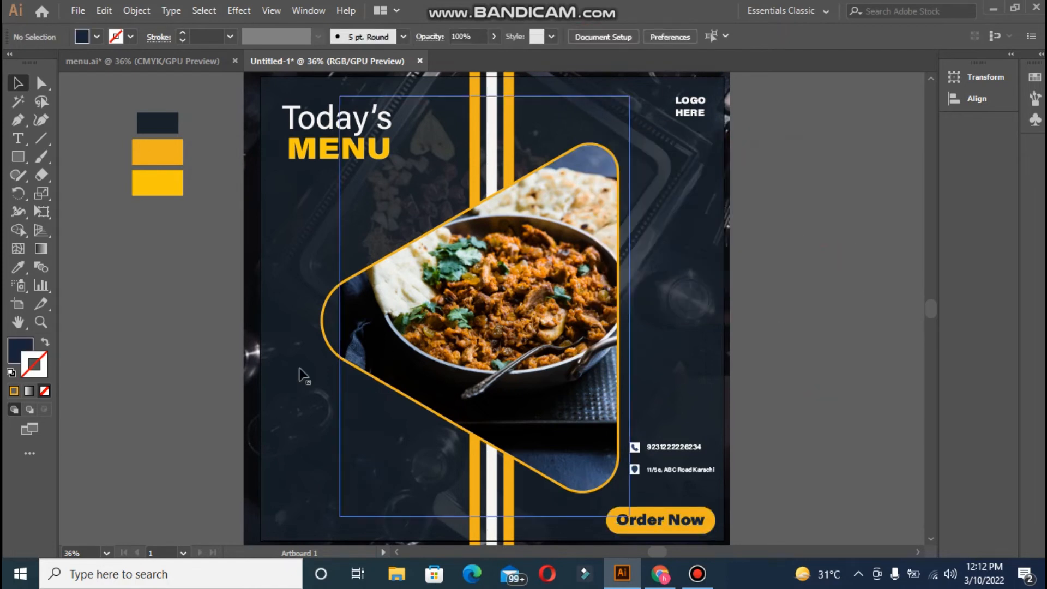
click(693, 573)
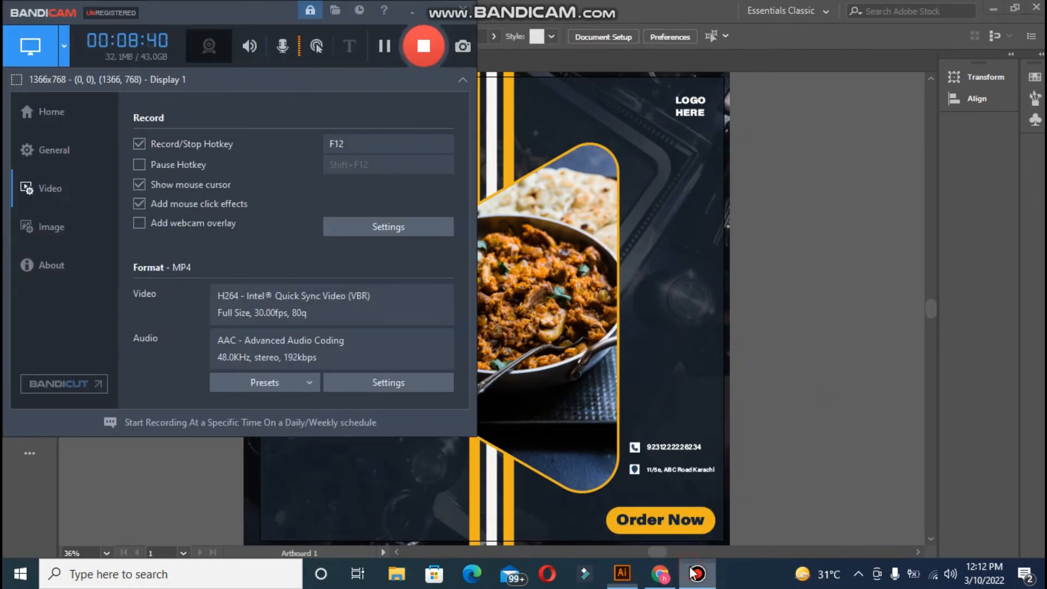
click(760, 423)
drag(18, 163, 76, 195)
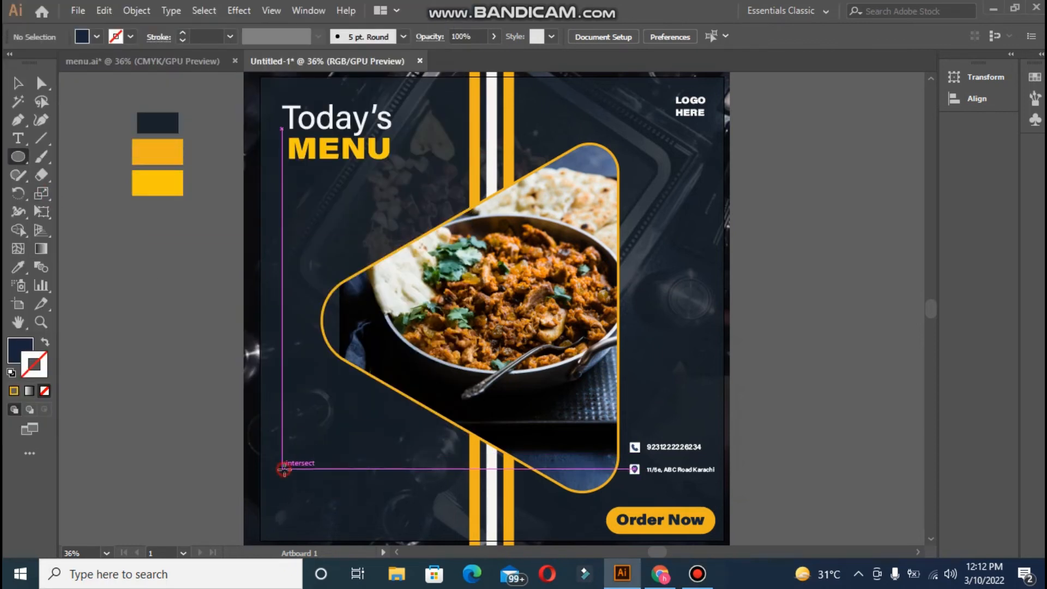
drag(280, 466, 287, 474)
click(18, 267)
click(493, 131)
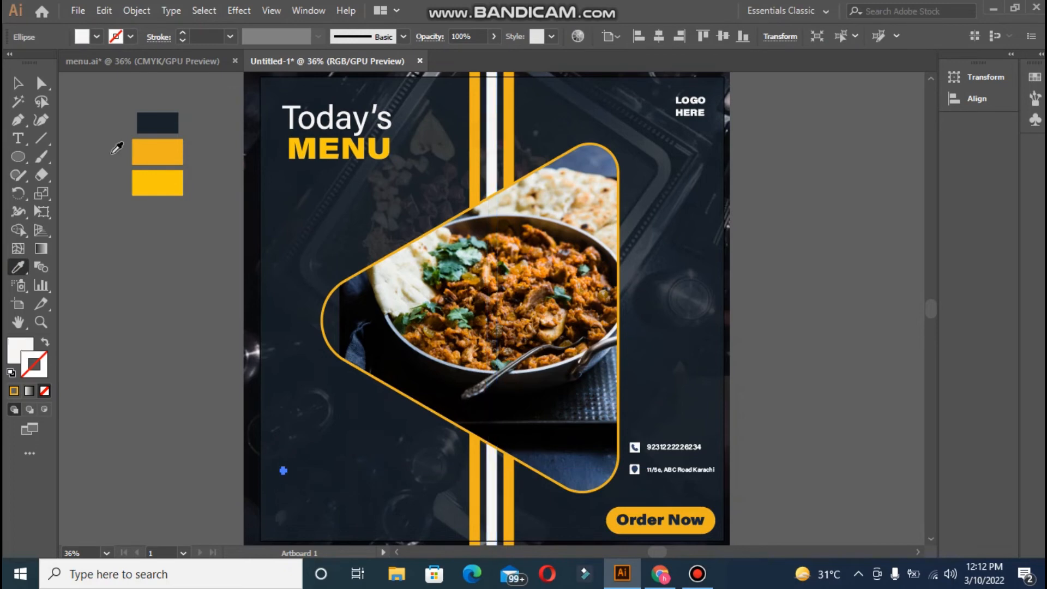
click(18, 83)
click(259, 438)
- Select the row of five dots and copy it downward, undoing the extra copies
key(ctrl+equal)
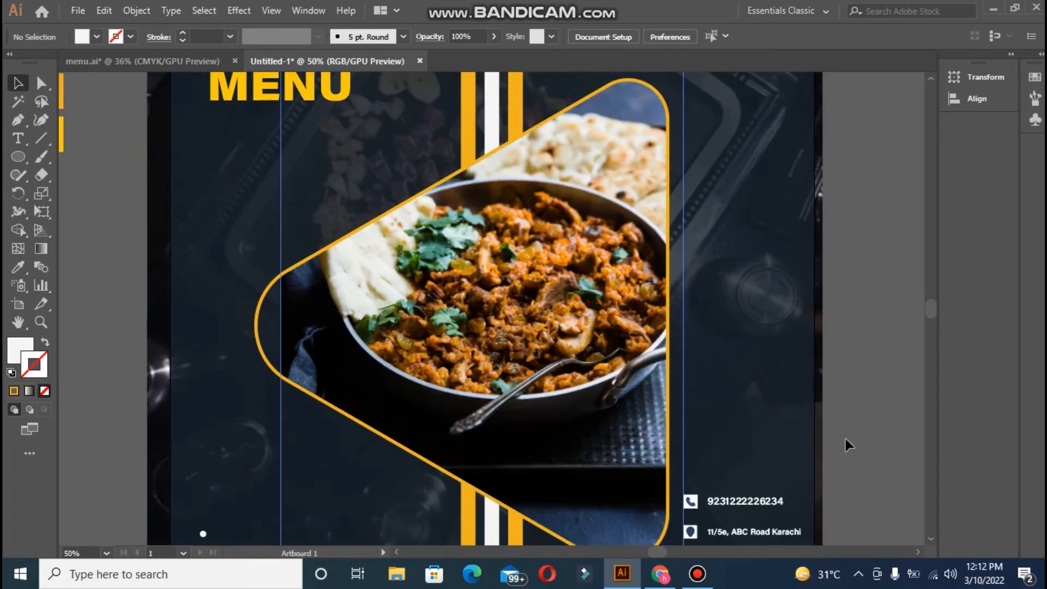
scroll(935, 309, down, 5)
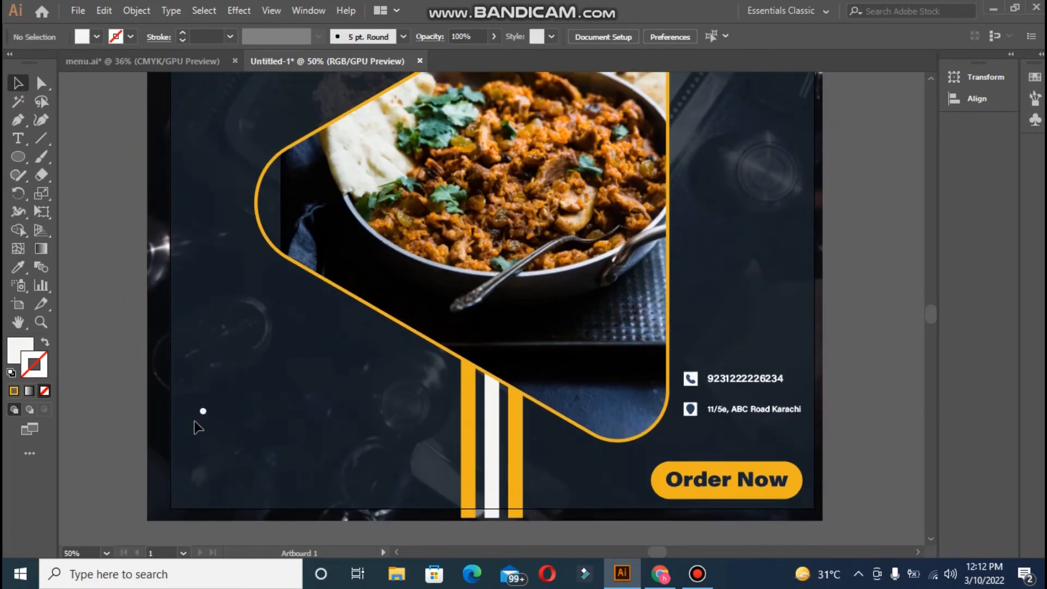
drag(204, 413, 205, 415)
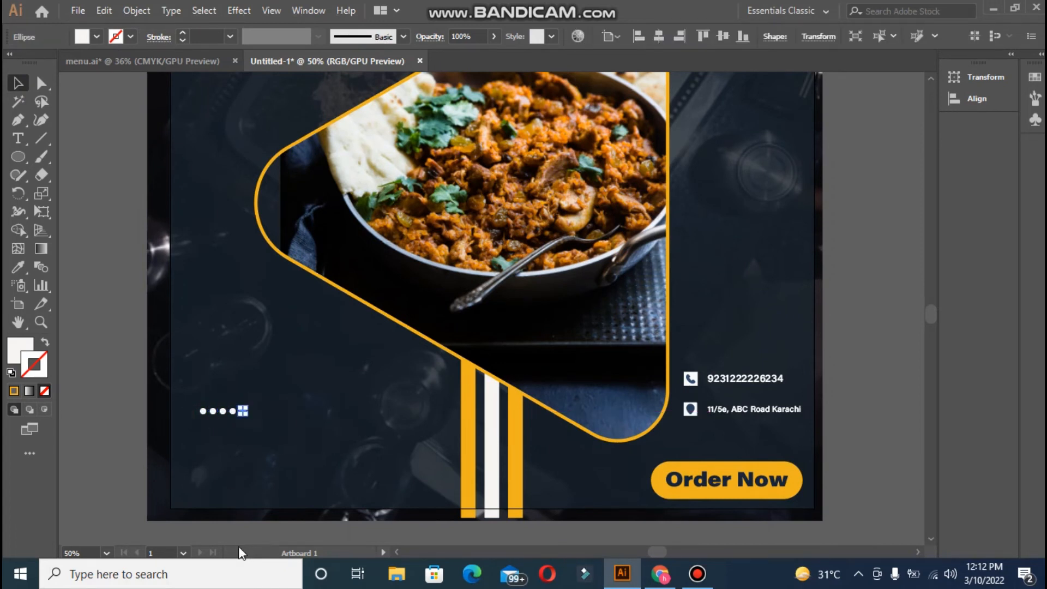
click(103, 239)
drag(247, 430, 246, 430)
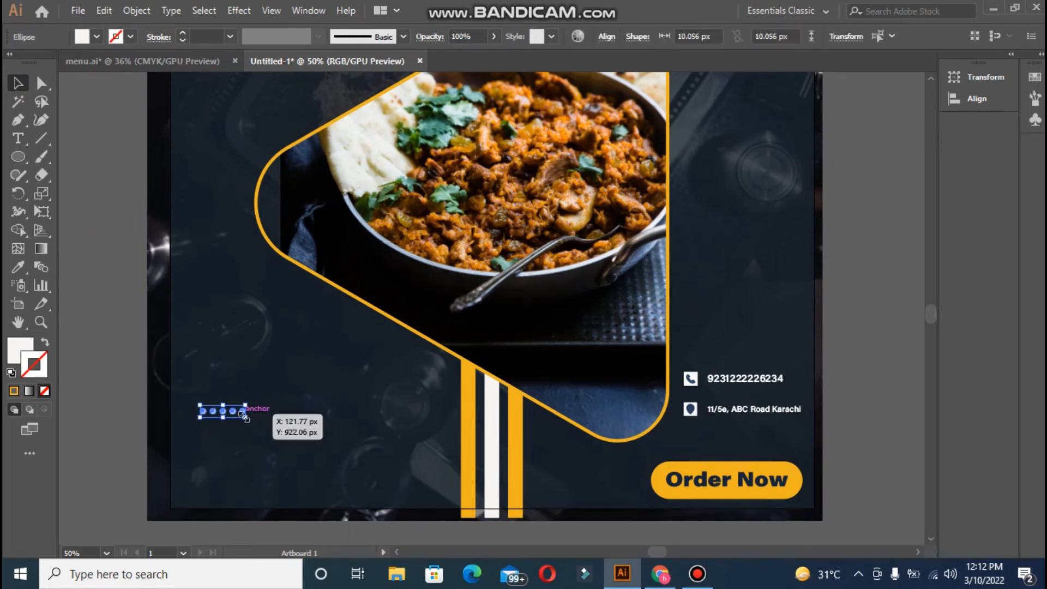
key(alt+Down)
key(alt+Down)
key(alt+Down)
key(alt+Down)
key(alt+Down)
key(alt+Down)
key(alt+Down)
key(alt+Down)
key(alt+Down)
key(alt+Down)
key(alt+Down)
key(alt+Down)
key(alt+Down)
key(alt+Down)
key(alt+Down)
key(alt+Down)
key(alt+Down)
key(alt+Down)
key(alt+Down)
key(alt+Down)
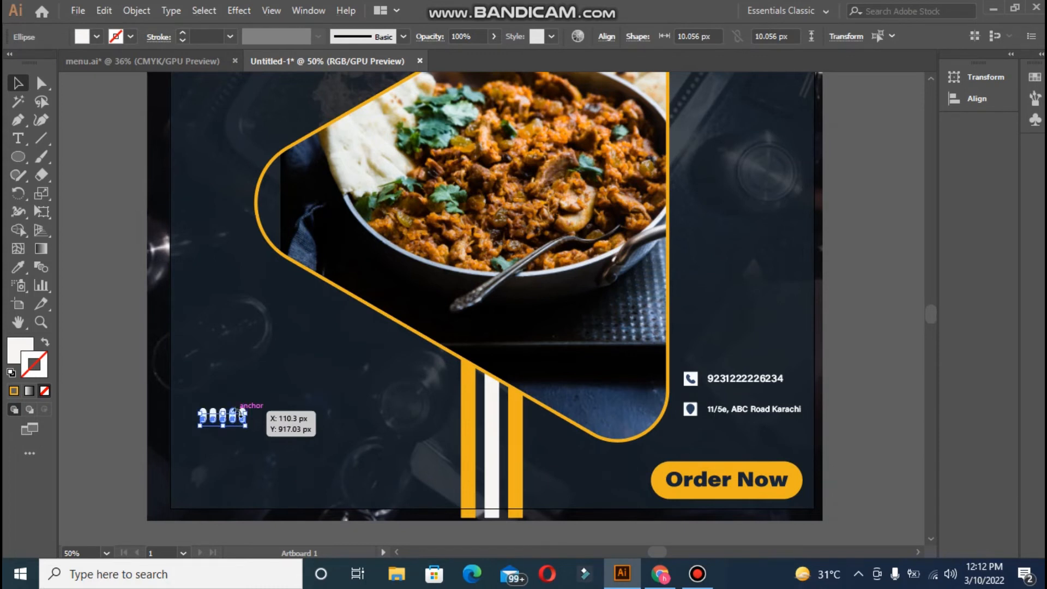
key(ctrl+z)
key(ctrl+z)
key(ctrl+z)
key(ctrl+z)
key(ctrl+z)
key(ctrl+z)
key(ctrl+z)
key(ctrl+z)
key(ctrl+z)
key(ctrl+z)
key(ctrl+z)
key(ctrl+z)
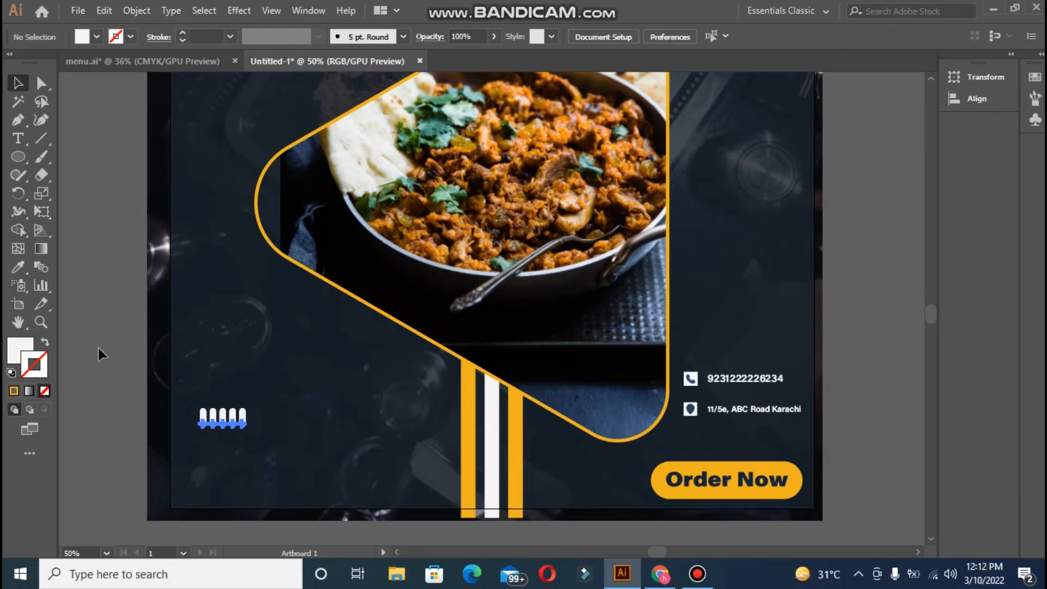
key(ctrl+z)
key(ctrl+z)
key(ctrl+z)
key(ctrl+z)
key(ctrl+z)
key(ctrl+z)
key(ctrl+z)
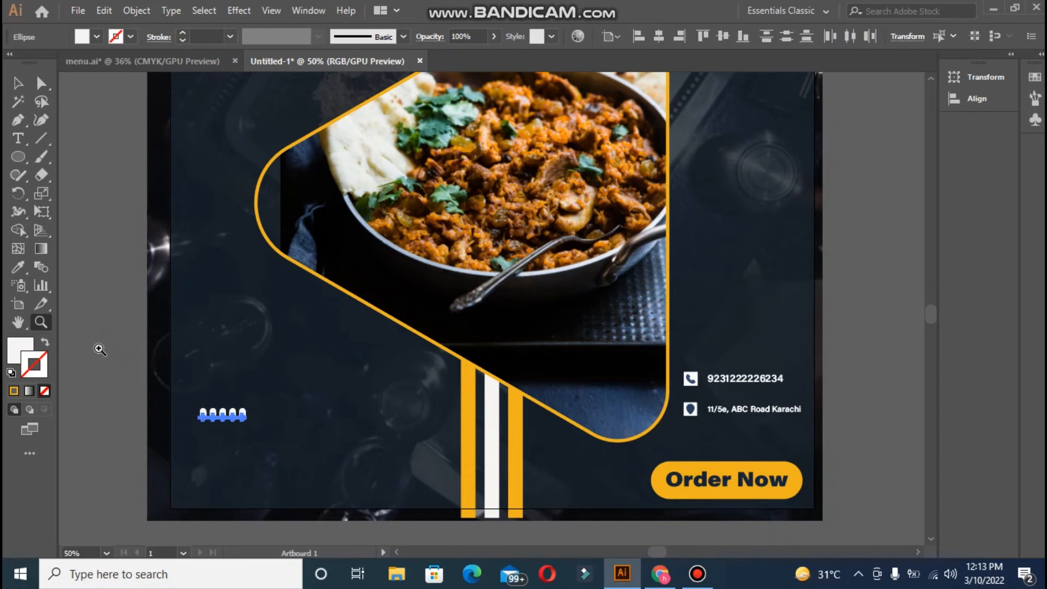
key(z)
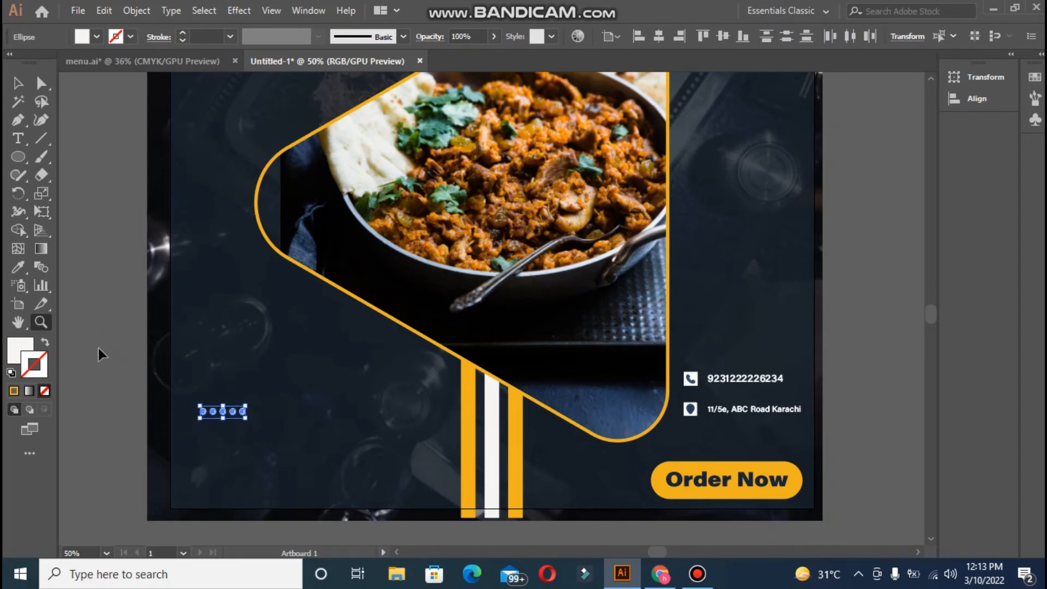
- Repeat the row copy with Ctrl+D to build a full grid of dots
key(ctrl+plus)
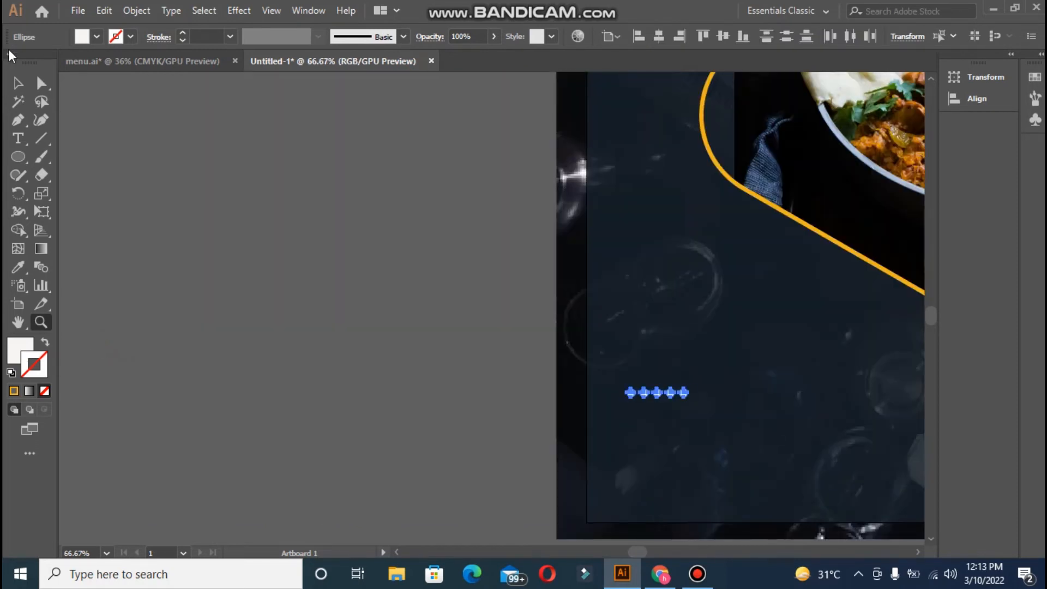
key(v)
drag(639, 551, 647, 551)
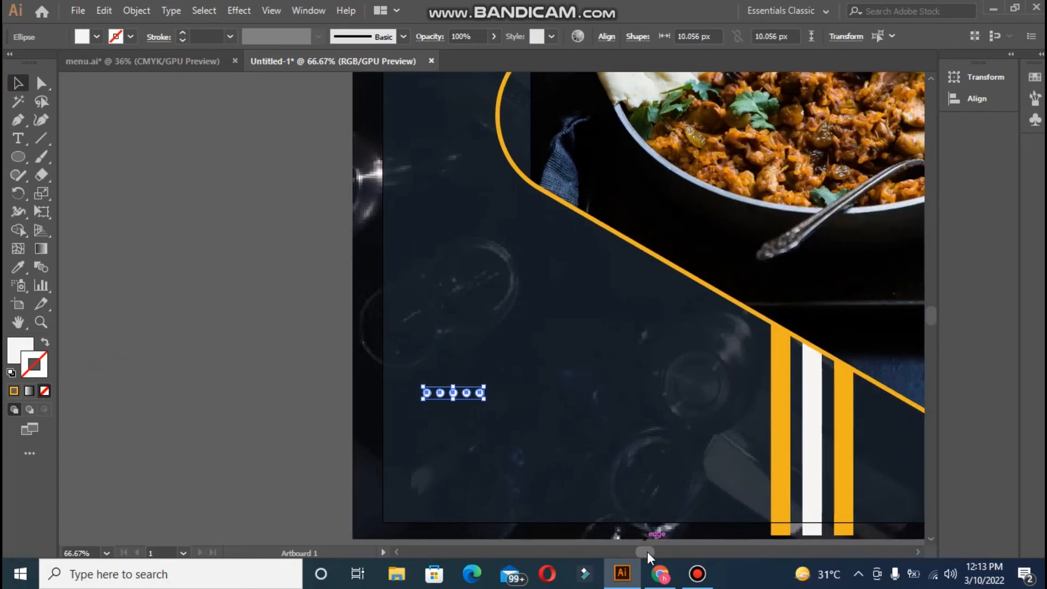
click(325, 386)
drag(418, 383, 467, 408)
key(ctrl+d)
key(ctrl+d)
key(ctrl+d)
key(ctrl+d)
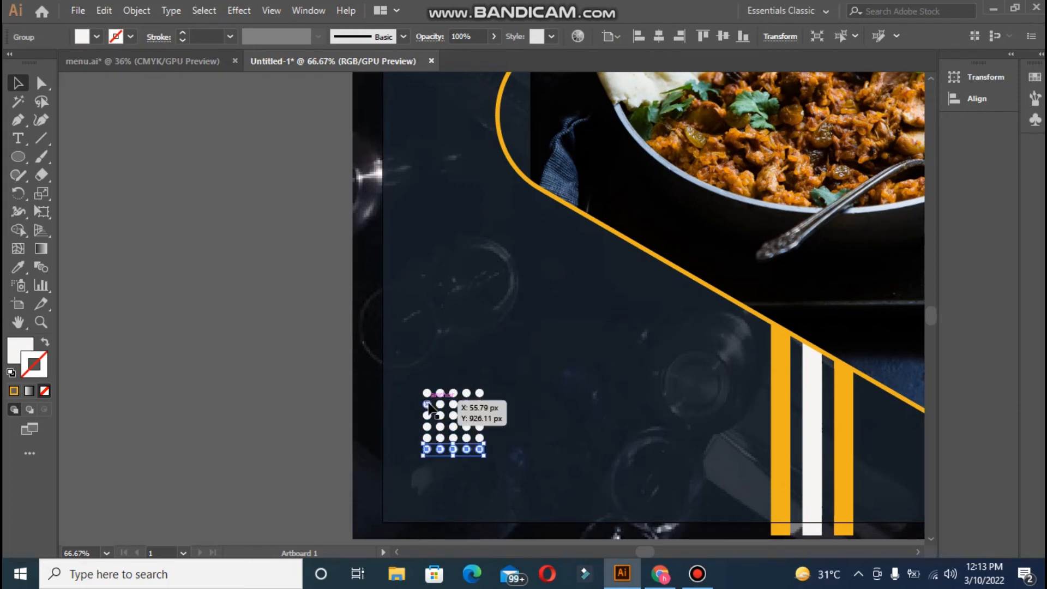
click(411, 384)
drag(491, 447, 498, 474)
- Move the dot grid down and left and lower its opacity so it reads soft grey
click(321, 419)
click(418, 386)
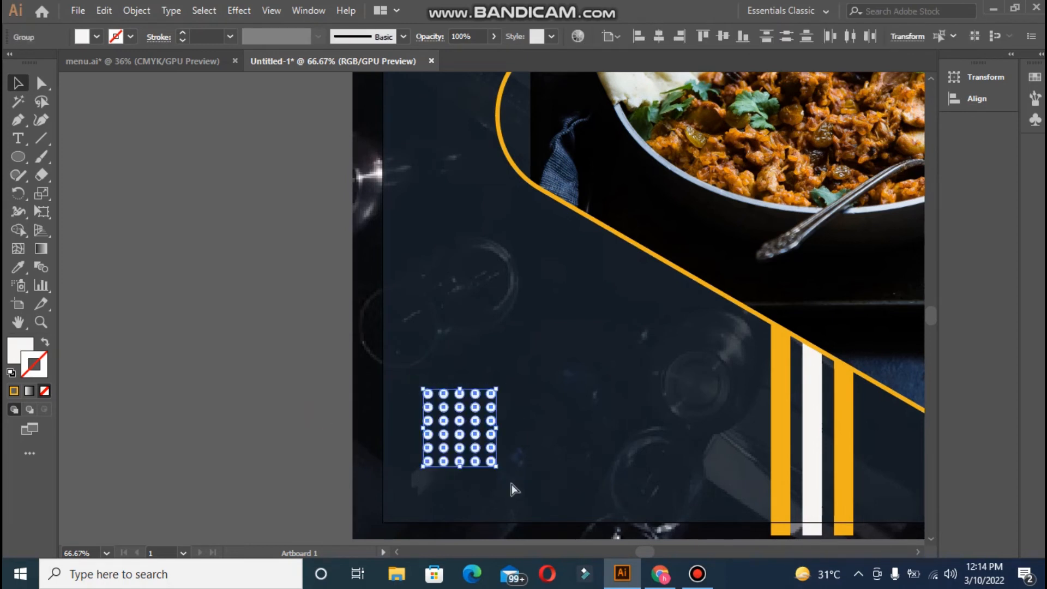
drag(445, 440, 432, 440)
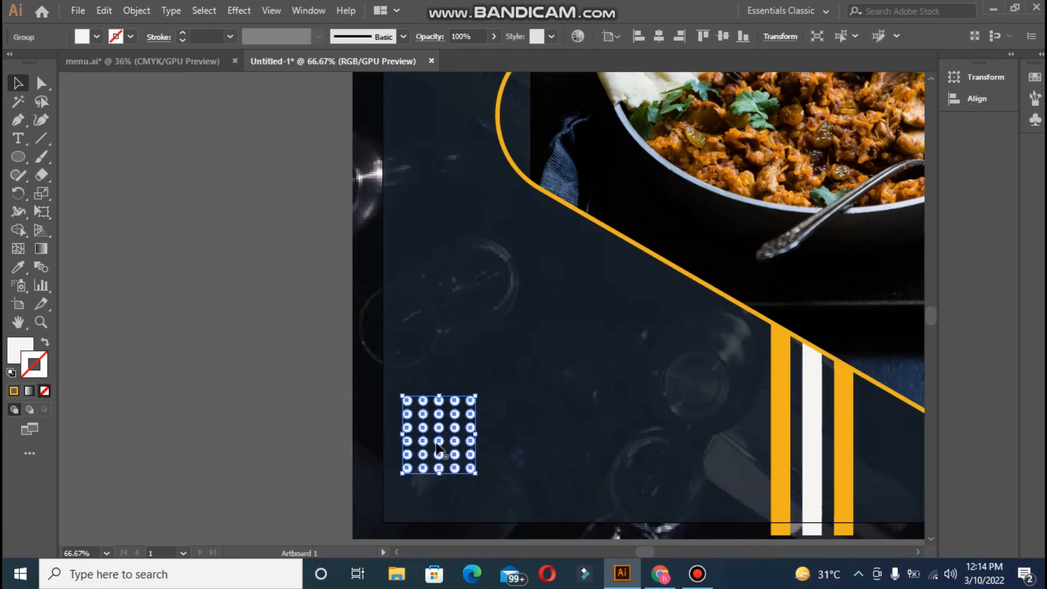
click(494, 36)
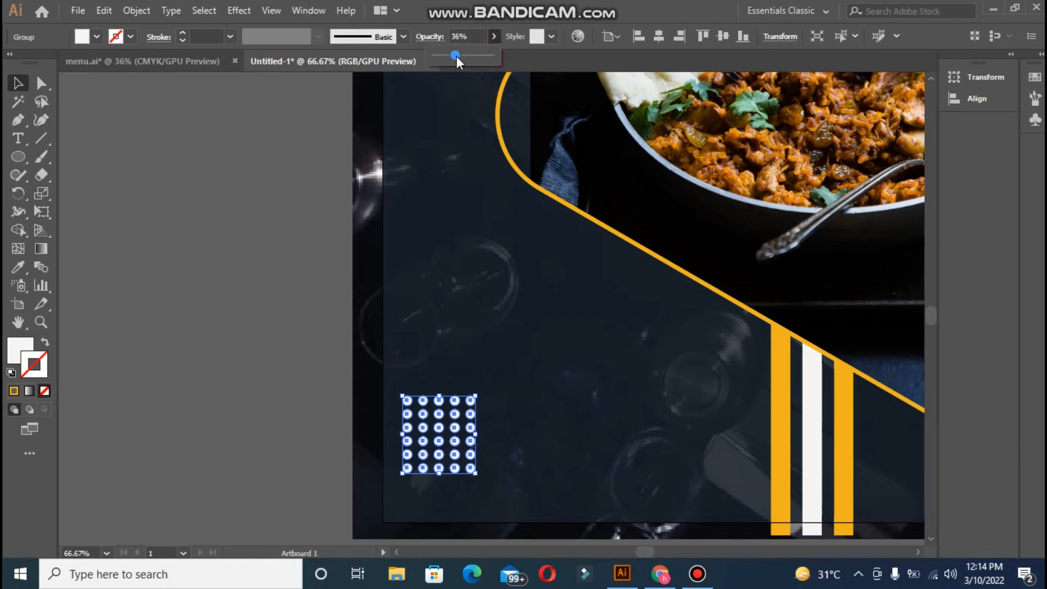
drag(456, 57, 463, 60)
click(299, 187)
click(430, 431)
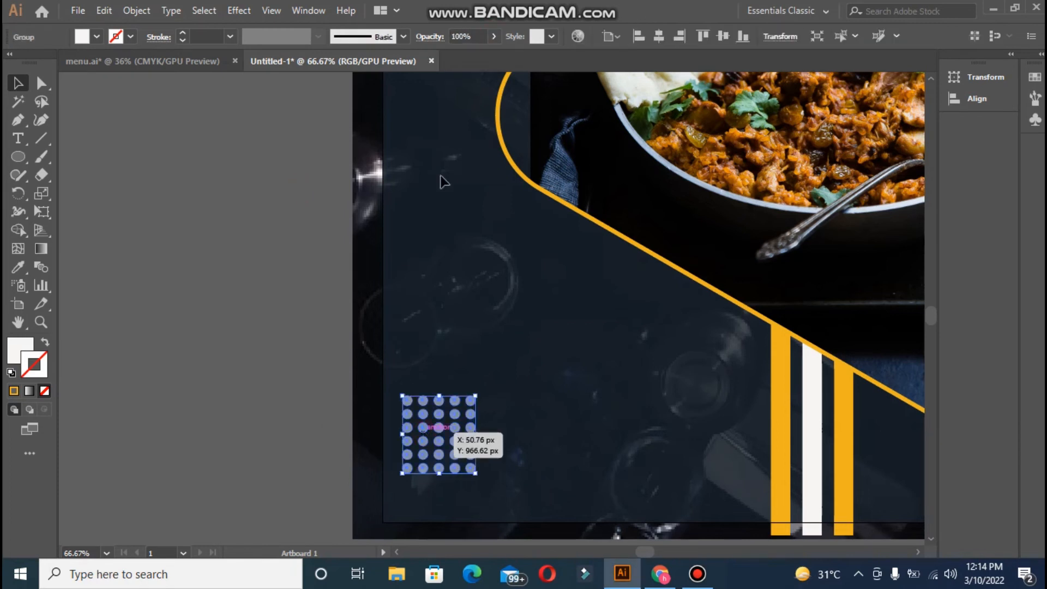
click(493, 36)
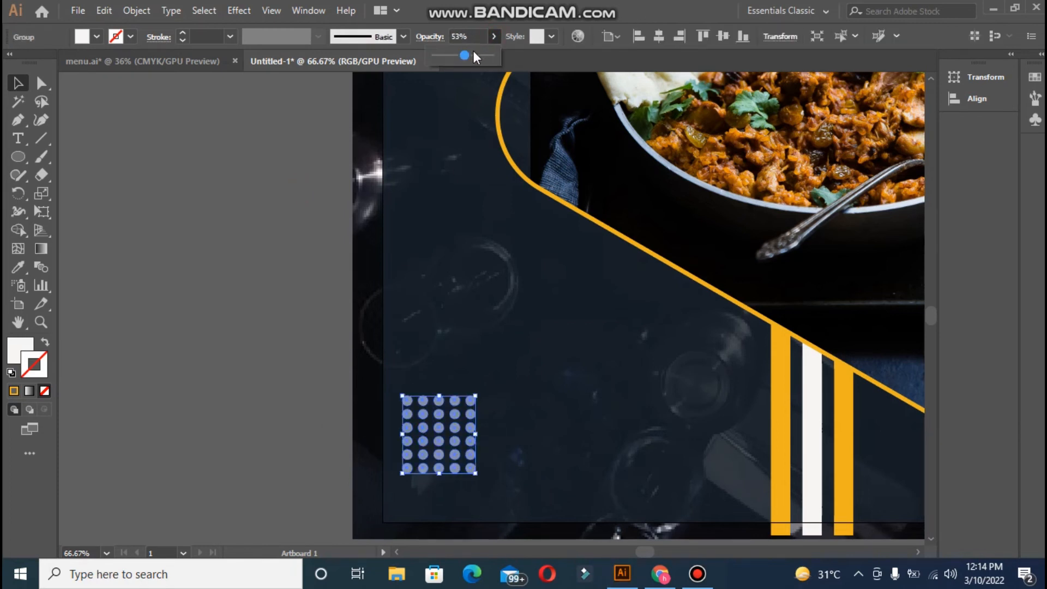
click(268, 240)
- Start a new text label above the dot grid, clearing the placeholder text
key(t)
click(417, 281)
key(BackSpace)
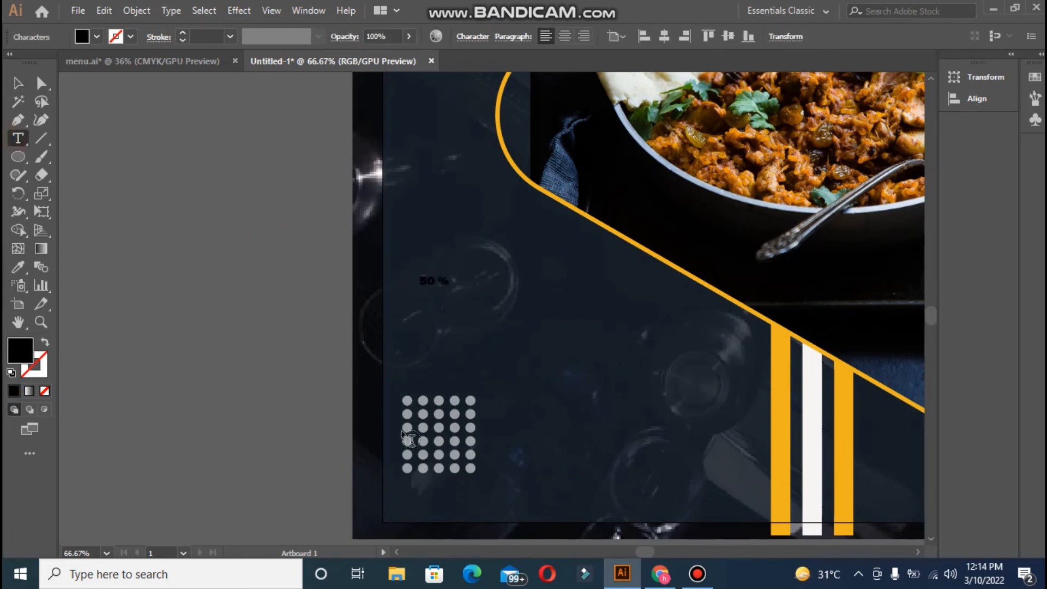
- Make the '50 %' label white like the stripe, enlarge it, and place it above the dots
click(17, 82)
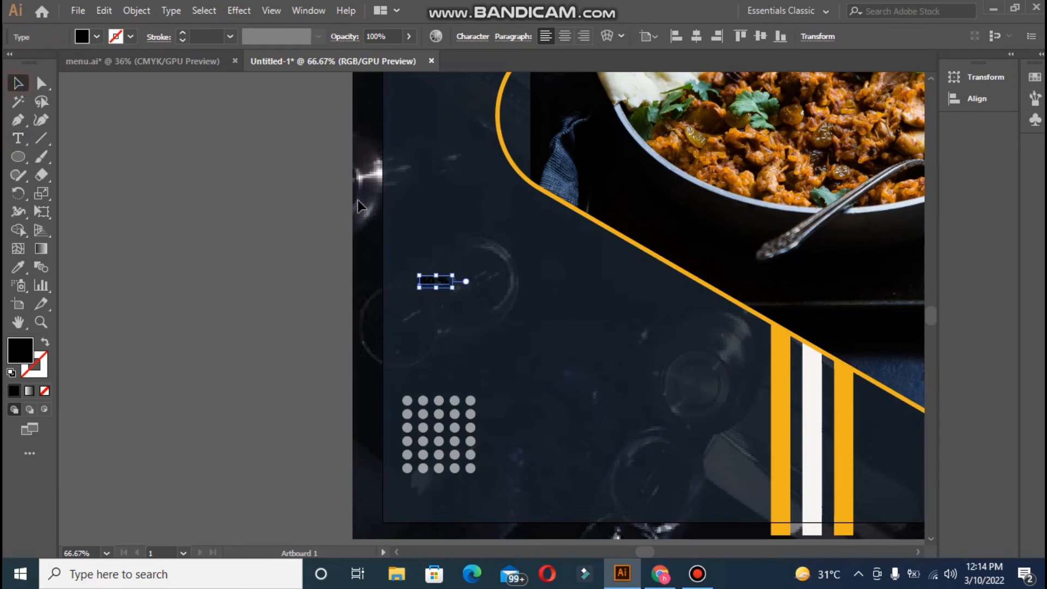
click(18, 267)
click(811, 434)
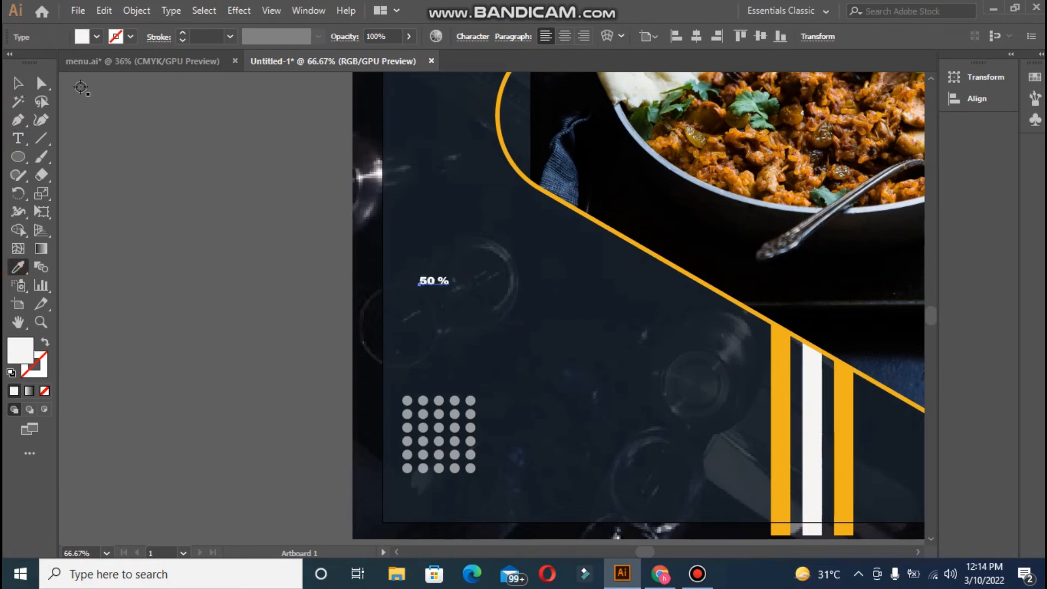
click(18, 83)
drag(452, 289, 505, 334)
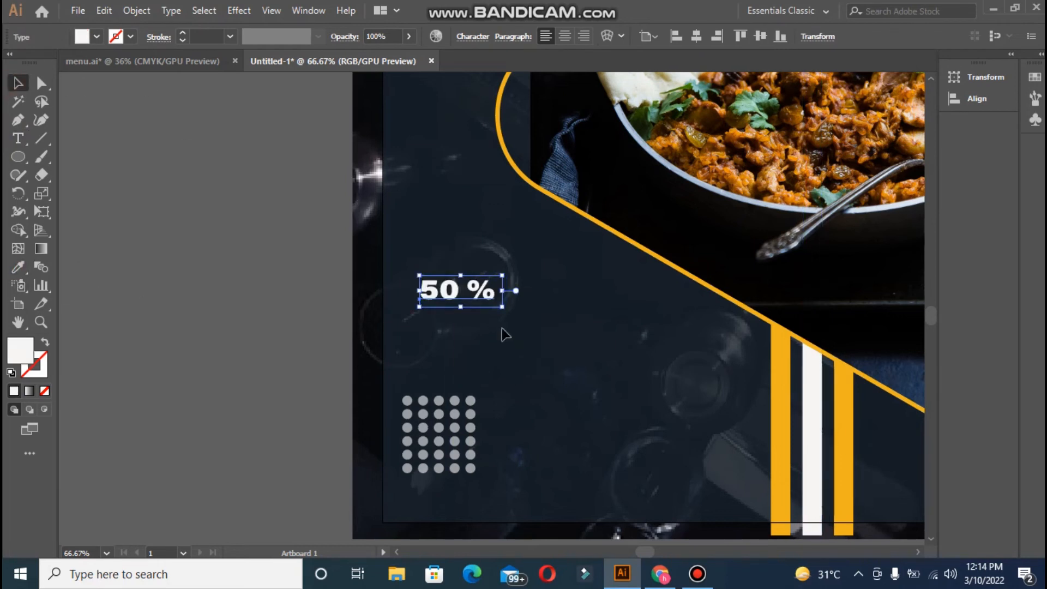
drag(450, 290, 433, 319)
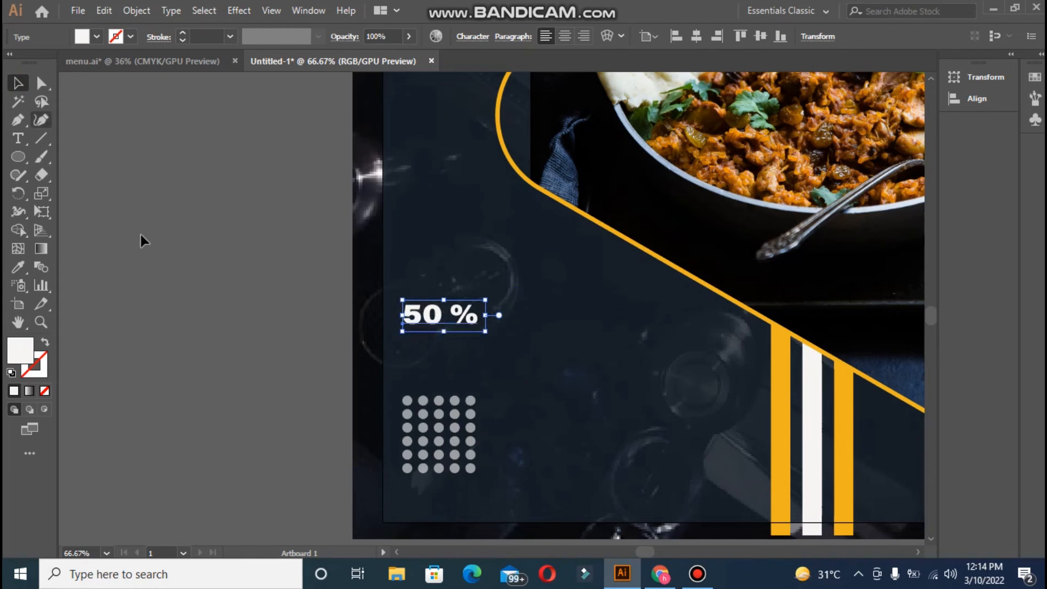
- Type 'OFF' on a new text line below the 50 % label
key(t)
click(410, 349)
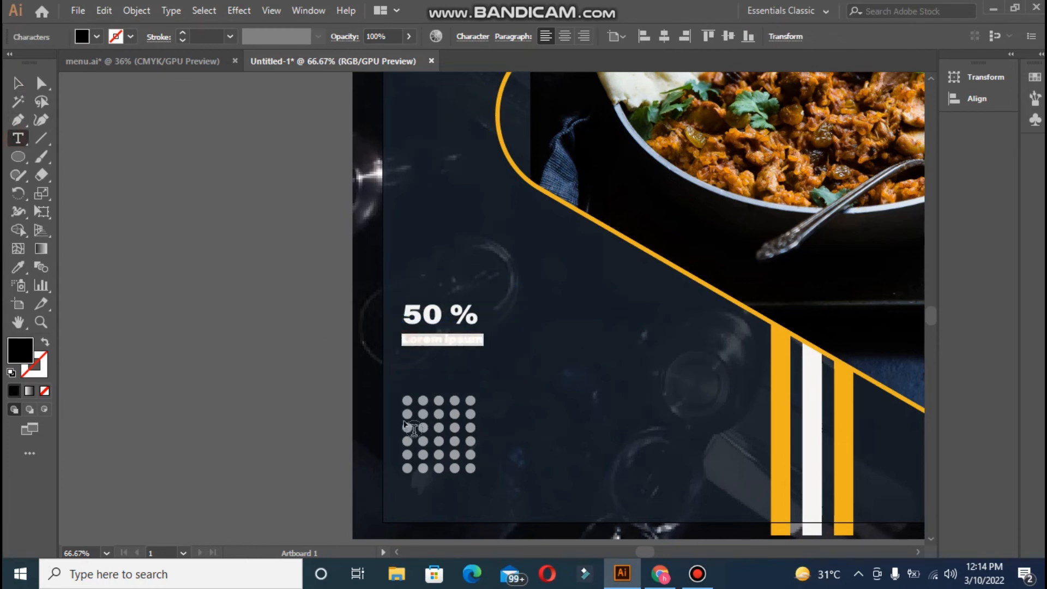
text(o)
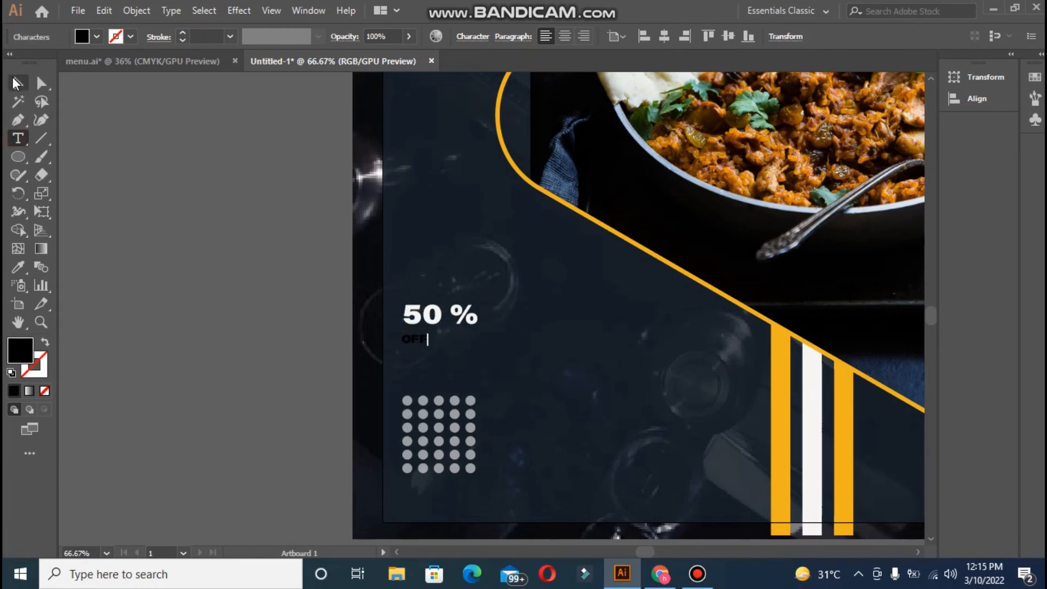
text(FF)
click(17, 83)
click(18, 267)
- Colour OFF with the yellow stripe's colour and raise its font size in the Character panel
click(783, 411)
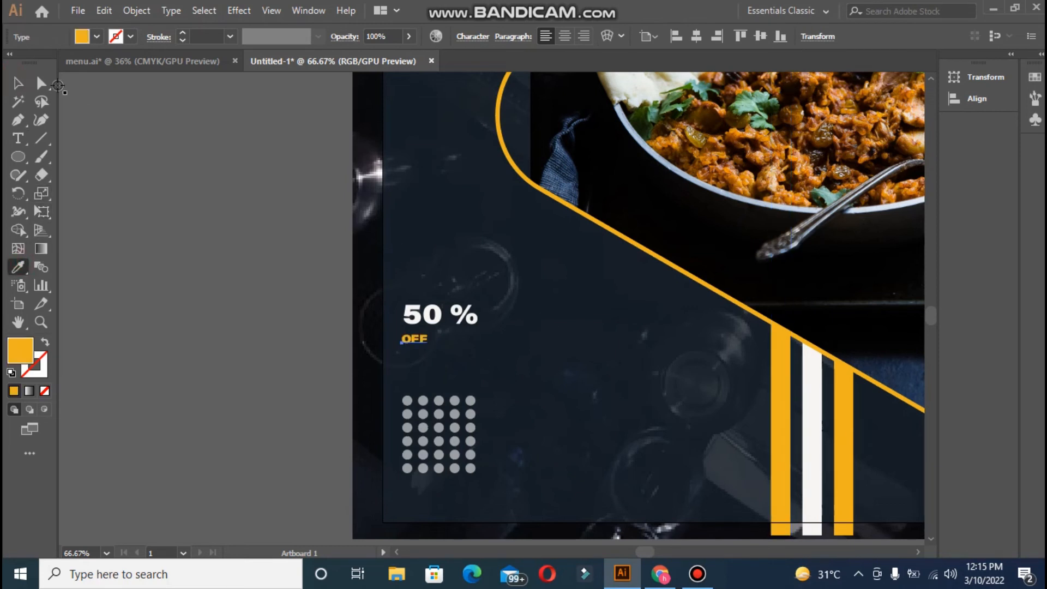
click(18, 83)
drag(428, 342, 479, 362)
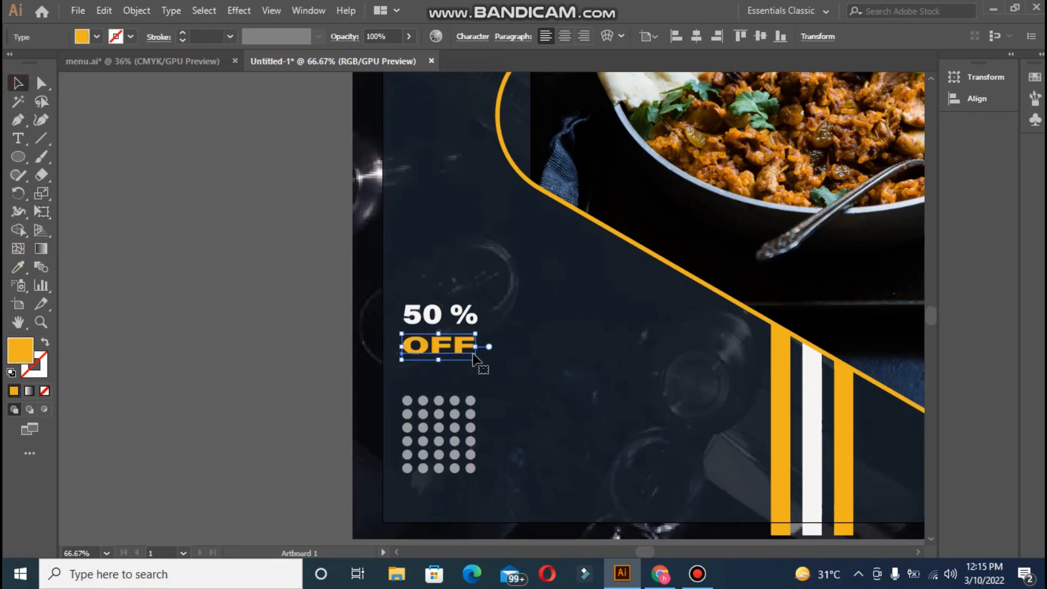
key(ctrl+z)
click(460, 37)
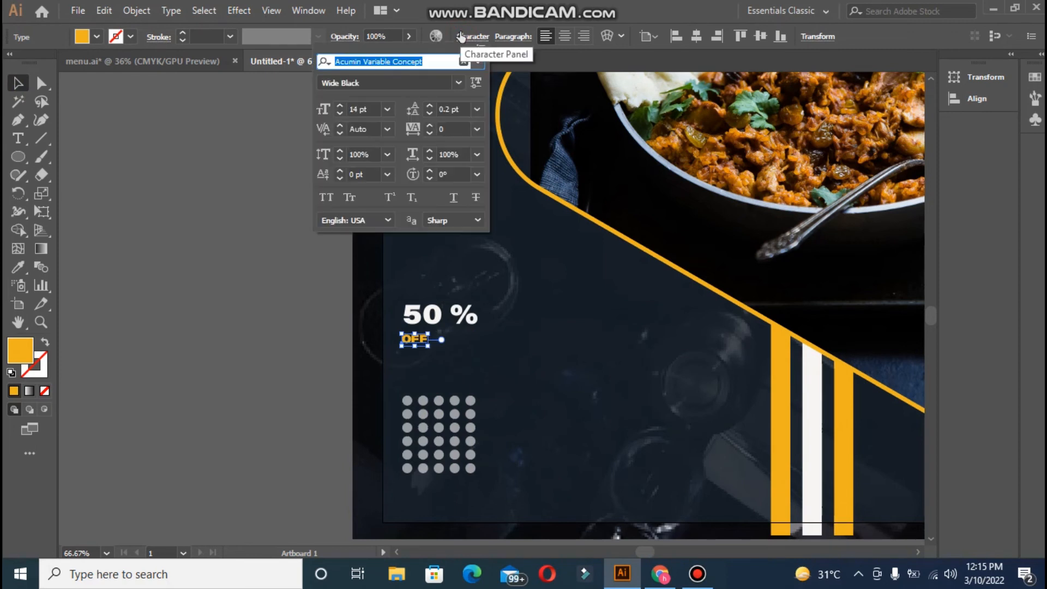
click(340, 105)
click(339, 106)
click(339, 105)
click(340, 106)
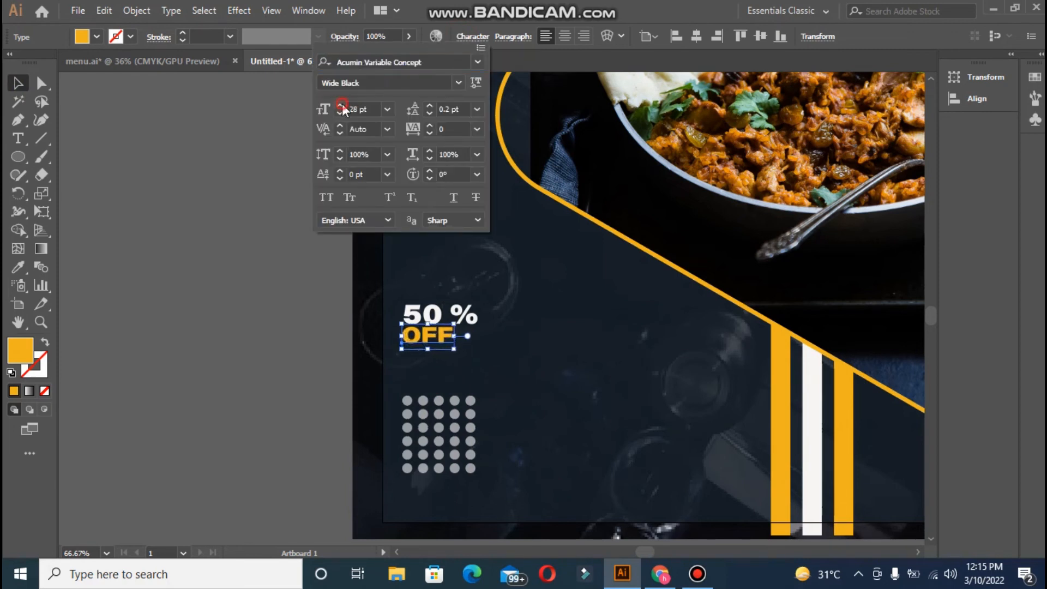
click(339, 105)
click(340, 105)
click(340, 105)
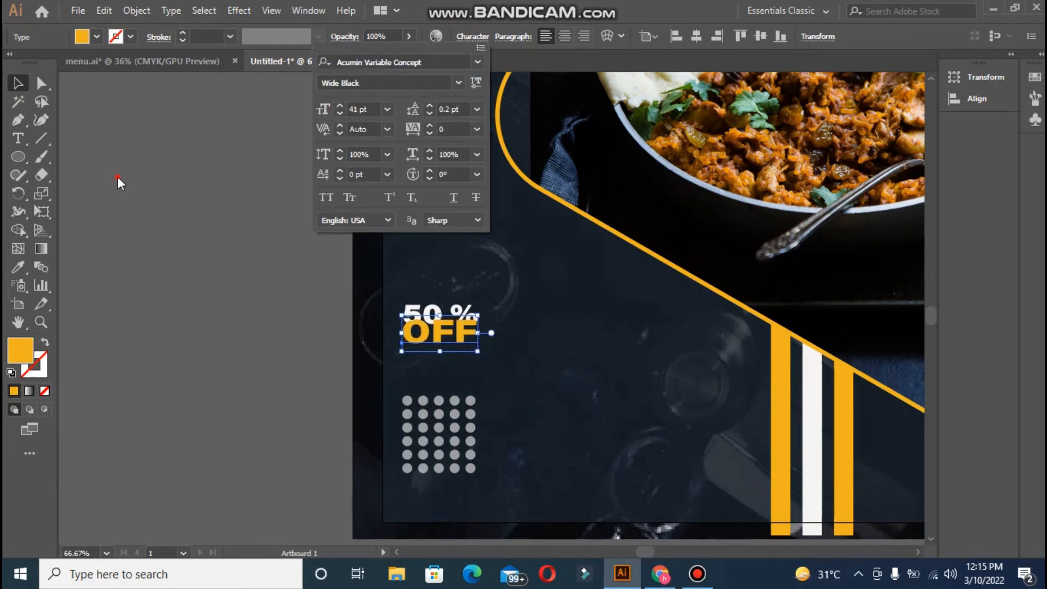
click(409, 309)
- Change the 50% text to the Wide Bold font style
click(419, 311)
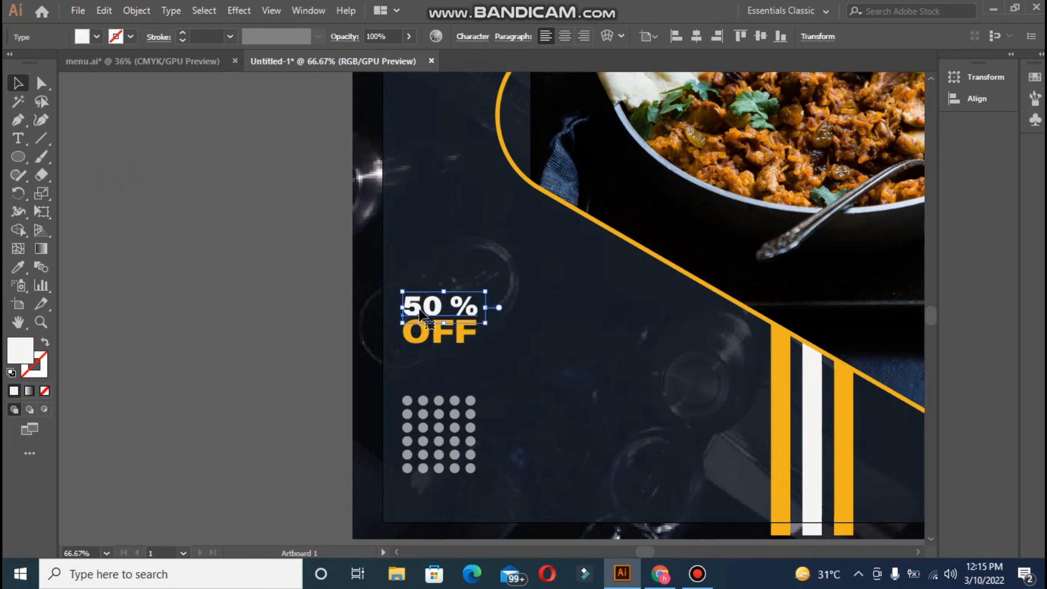
double_click(455, 303)
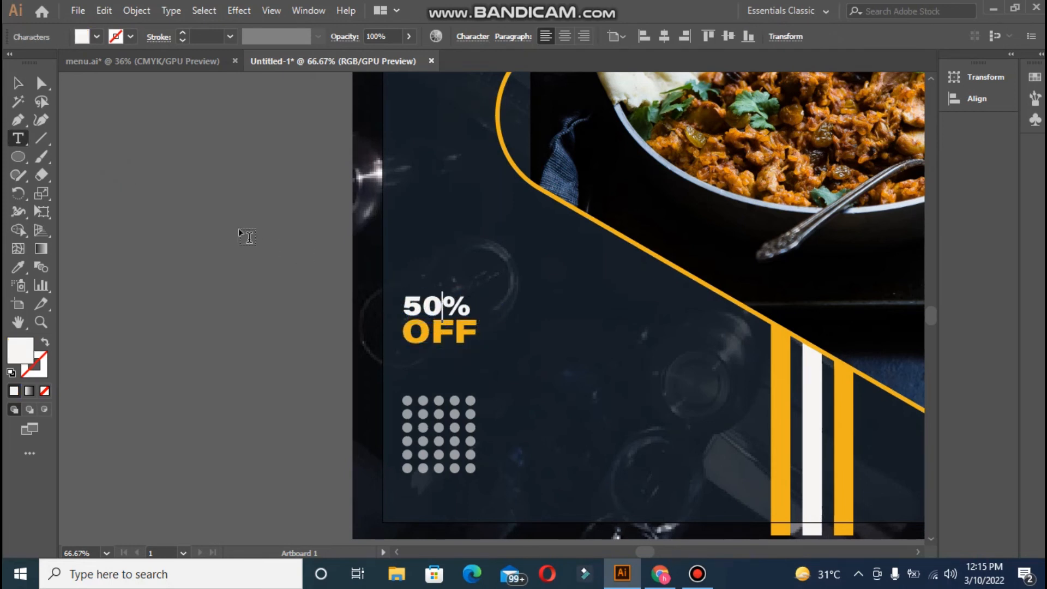
key(Escape)
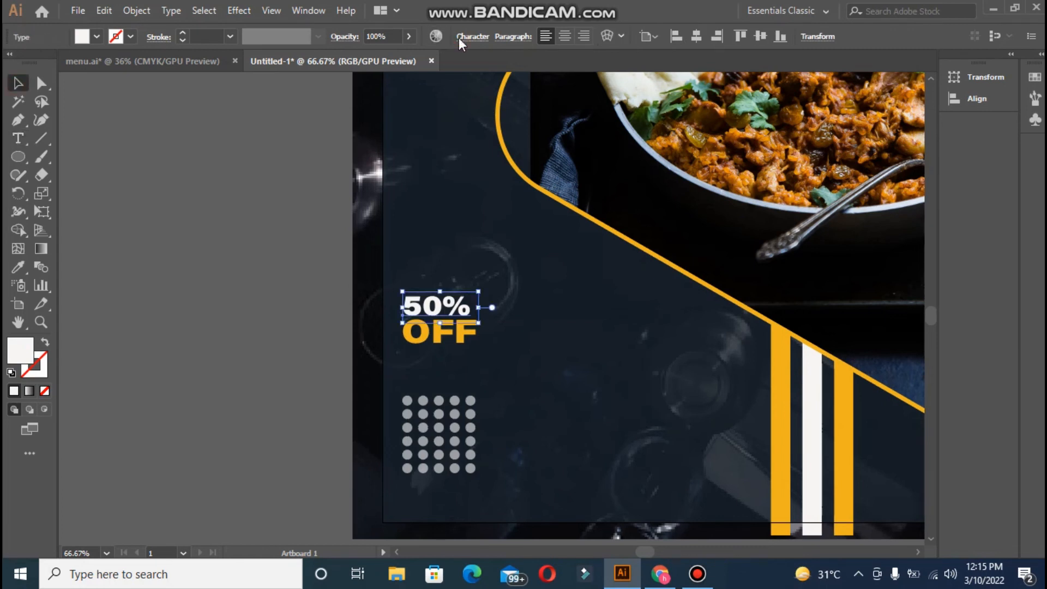
click(459, 37)
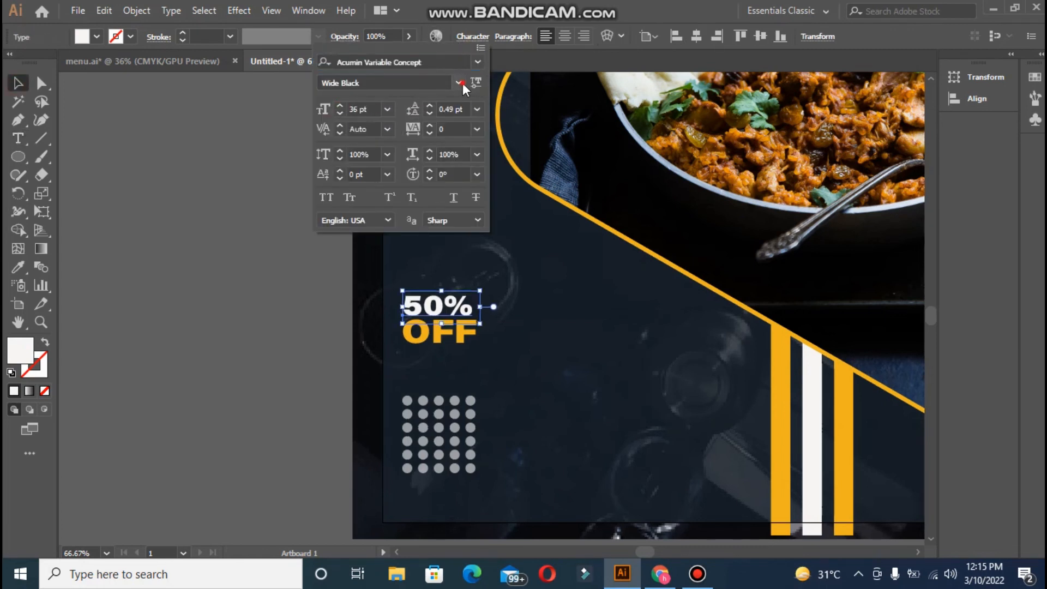
click(459, 83)
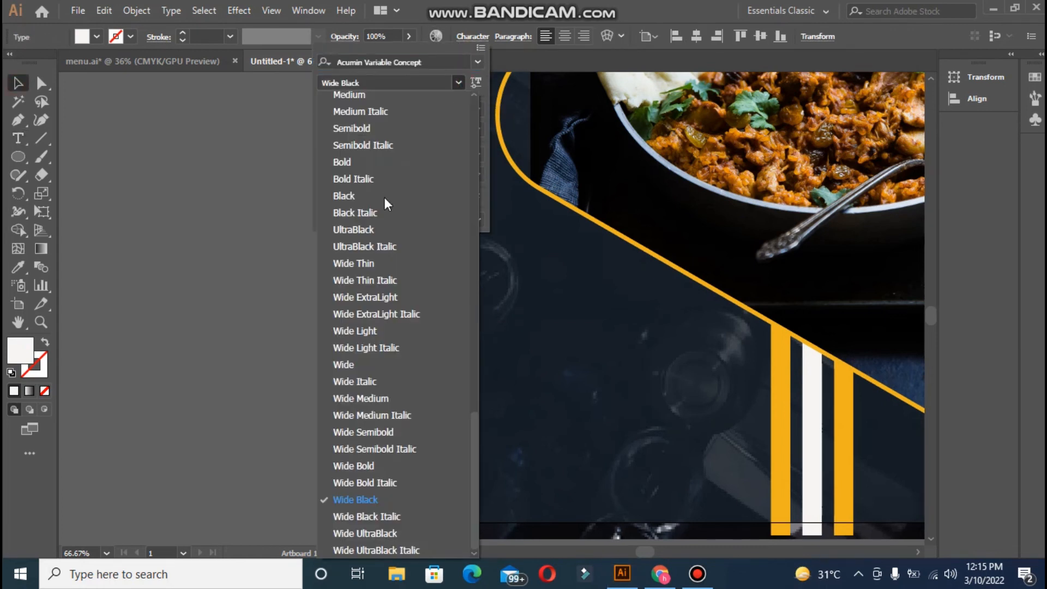
click(354, 465)
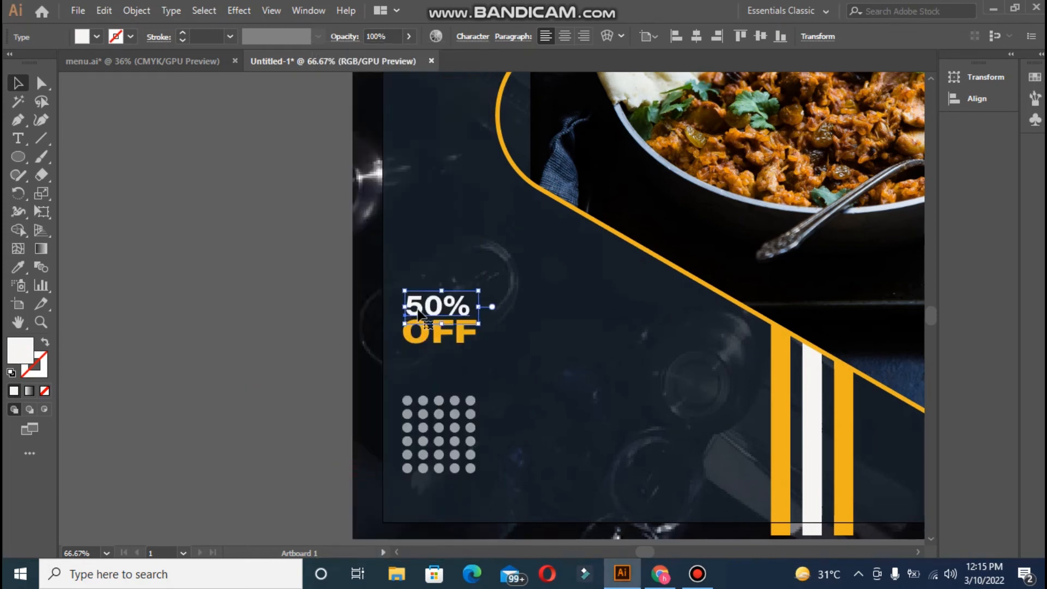
- Move the dot grid up under the text and stretch 50% slightly wider and taller
key(Right)
key(Right)
key(Right)
key(Right)
key(Right)
key(Right)
key(Right)
drag(439, 420, 444, 389)
click(297, 389)
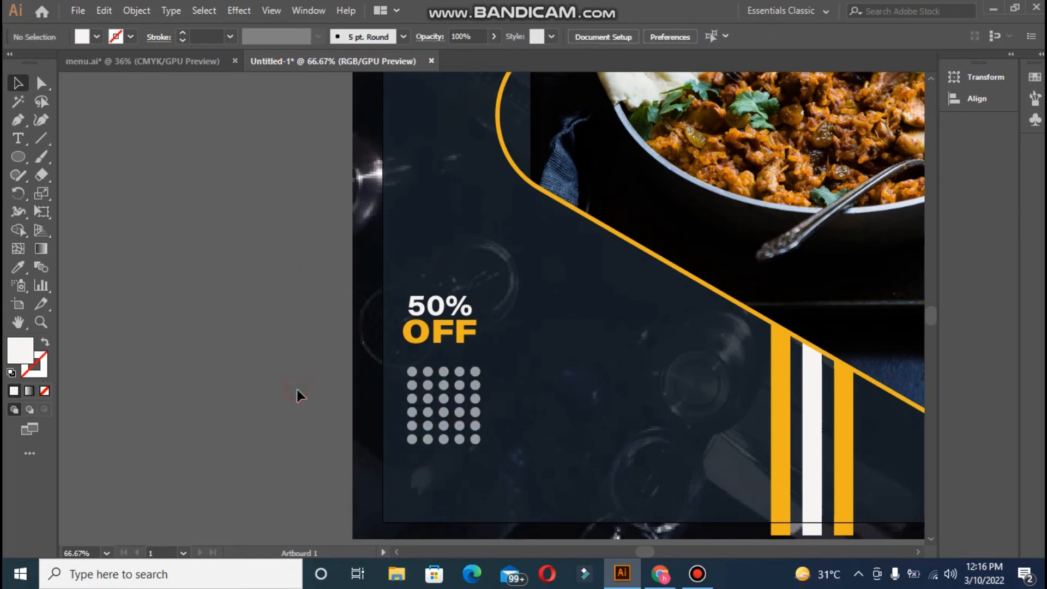
click(414, 310)
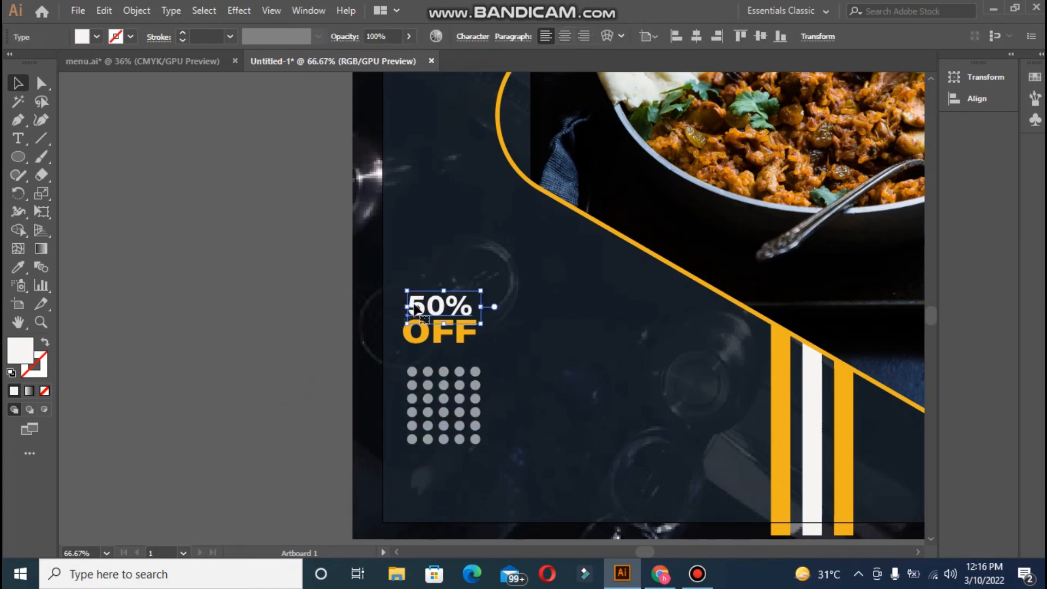
click(473, 38)
click(430, 151)
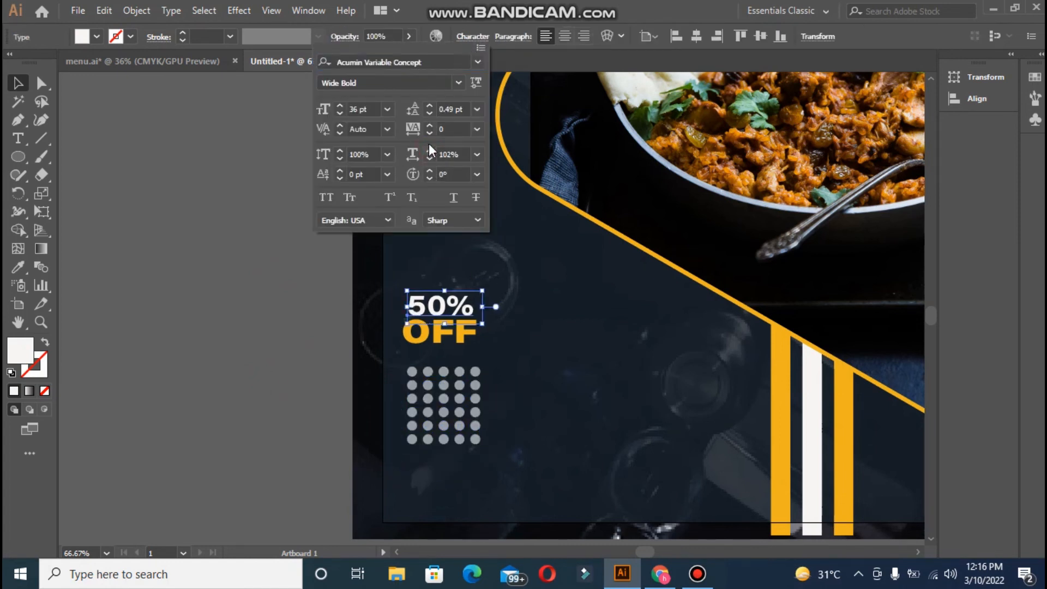
click(341, 151)
click(340, 151)
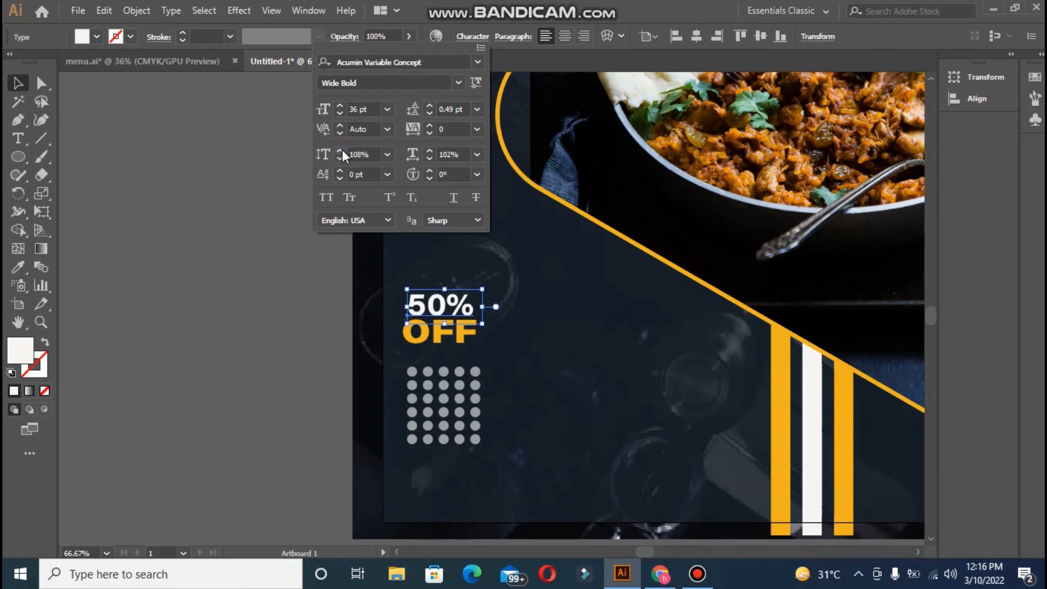
click(273, 270)
- Move the 50% OFF text down so it sits just above the dot grid
click(418, 342)
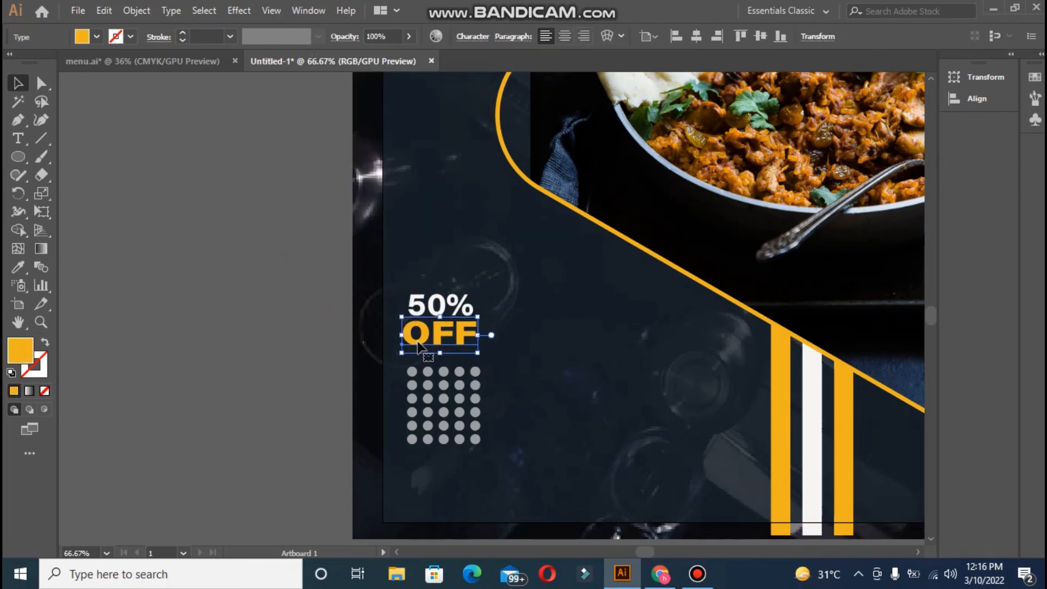
click(315, 306)
drag(421, 308, 418, 323)
click(237, 302)
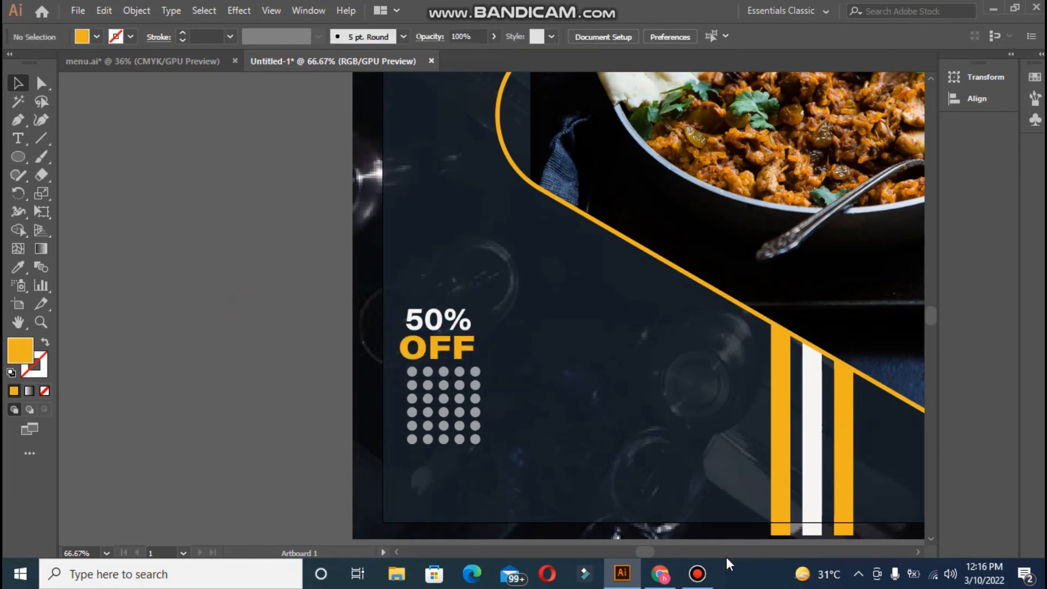
key(ctrl+0)
- Shift the 50% OFF text up and right, resize the dot grid, and enlarge the text
click(297, 432)
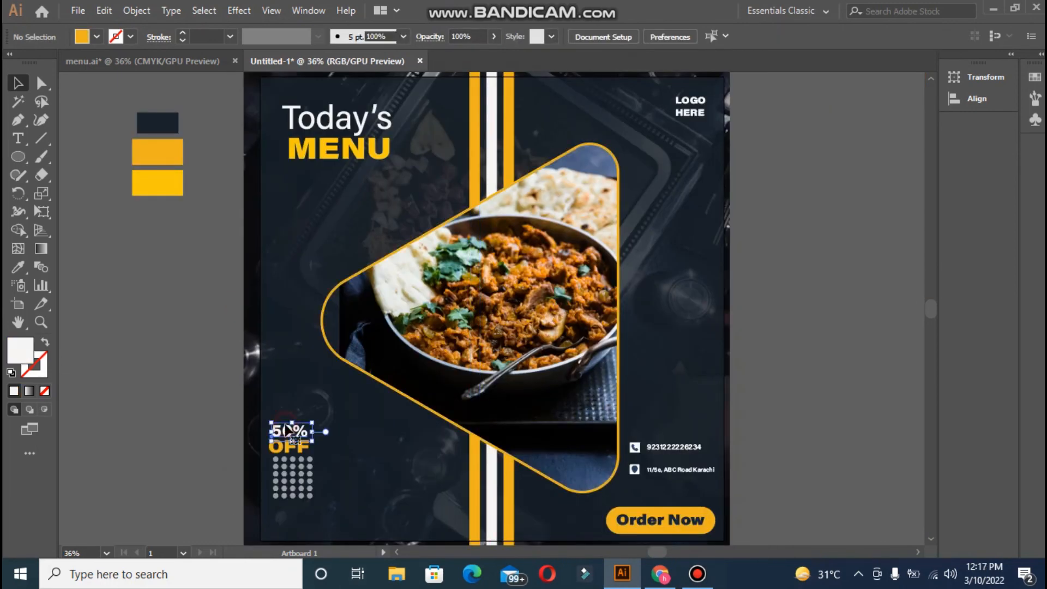
click(175, 418)
click(288, 443)
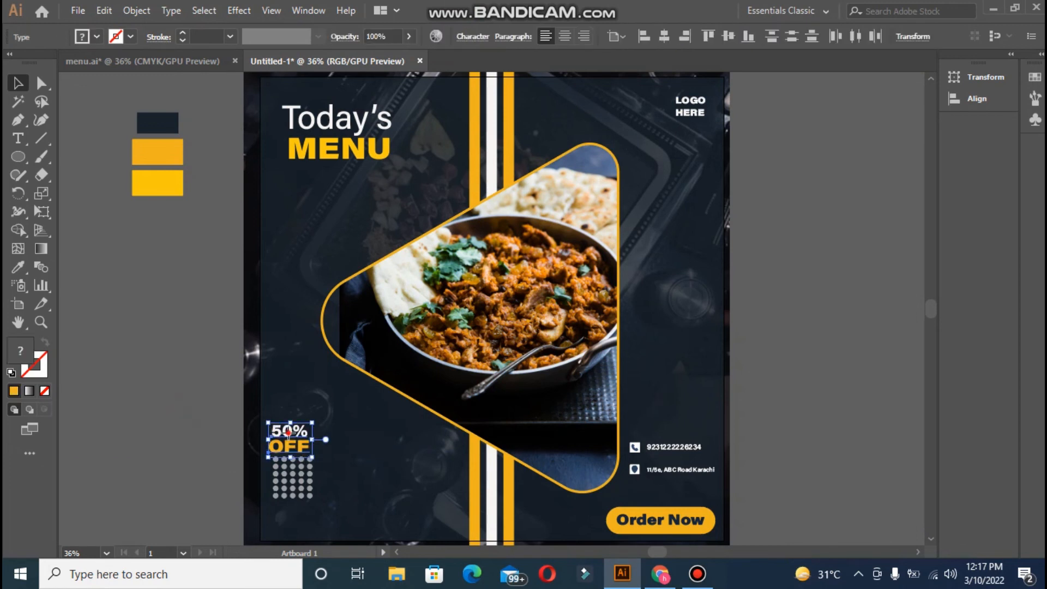
drag(287, 443, 302, 435)
click(293, 477)
drag(314, 499, 332, 512)
click(203, 463)
click(286, 428)
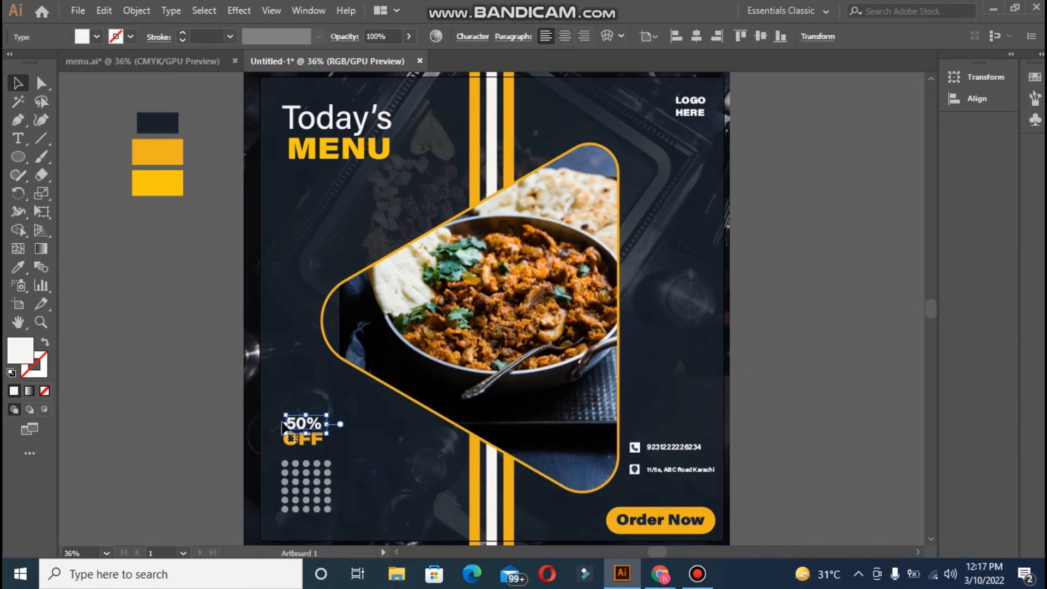
drag(327, 415, 342, 403)
click(277, 418)
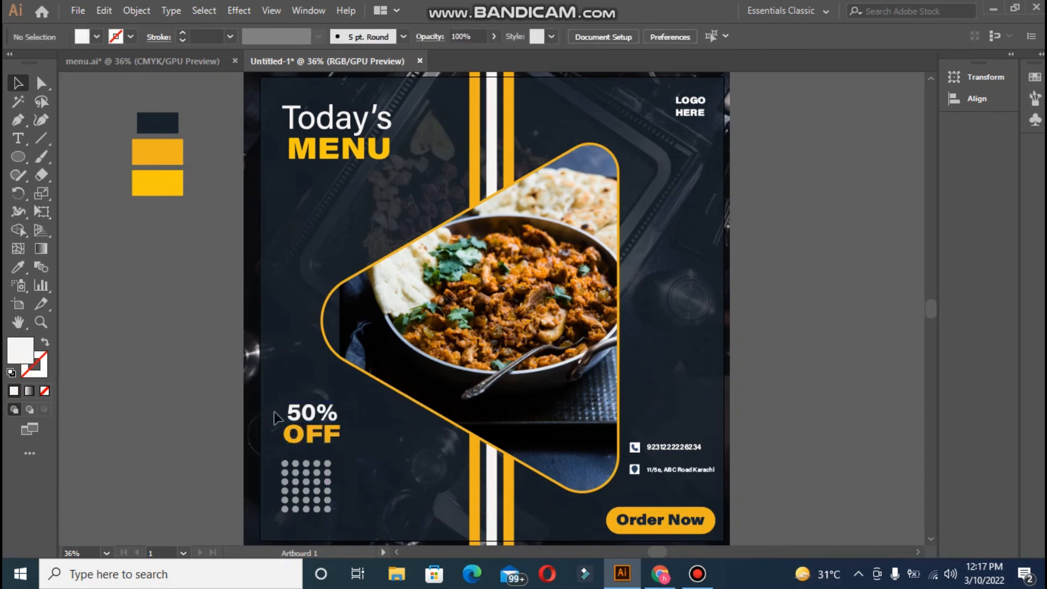
- Make OFF slightly smaller in the Character panel and reposition the 50% OFF text
click(299, 436)
click(473, 39)
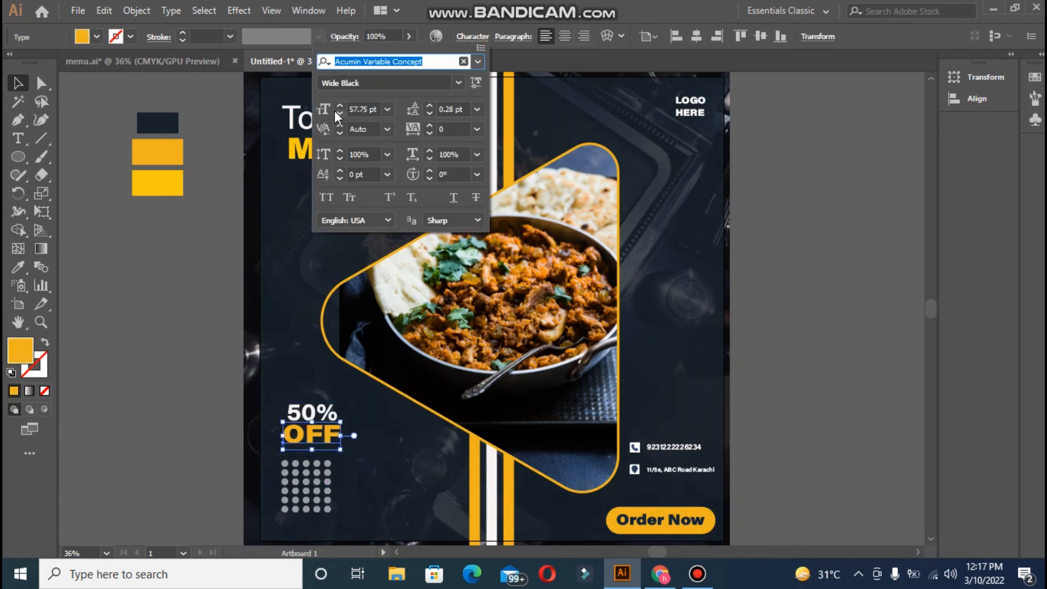
click(340, 121)
click(341, 121)
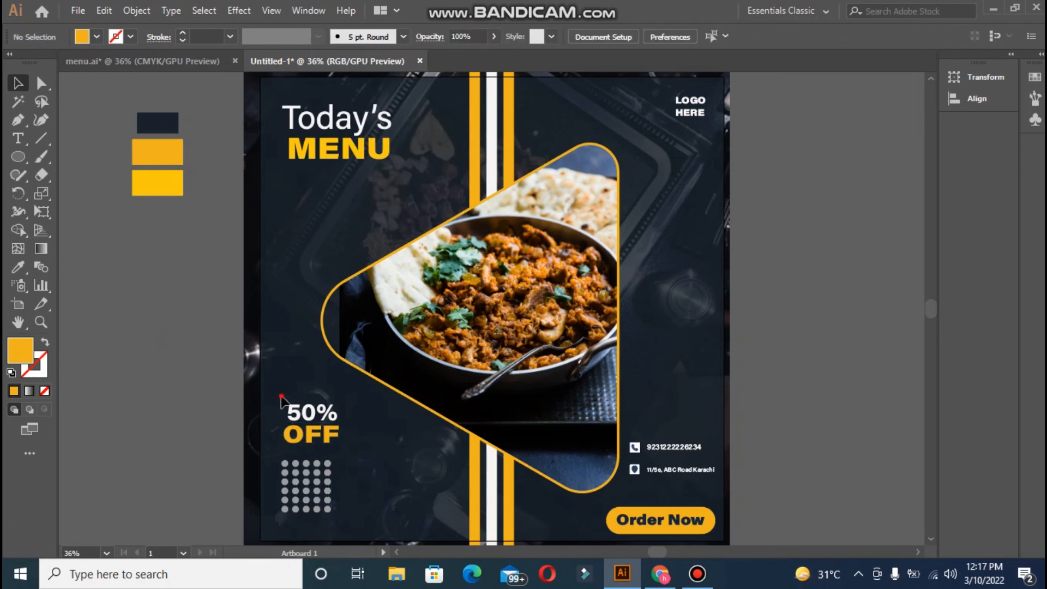
click(171, 374)
click(319, 438)
drag(319, 438, 322, 436)
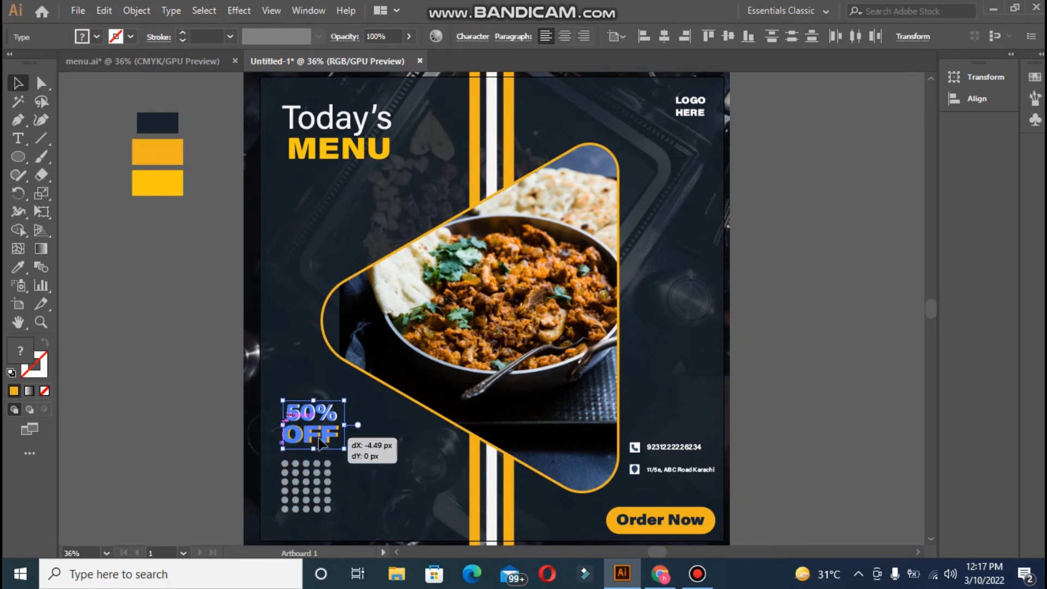
click(234, 435)
drag(234, 435, 349, 397)
- Move the dot grid about 14 px right and draw a small circle near the right edge
drag(305, 487, 349, 517)
click(218, 490)
click(317, 467)
click(192, 511)
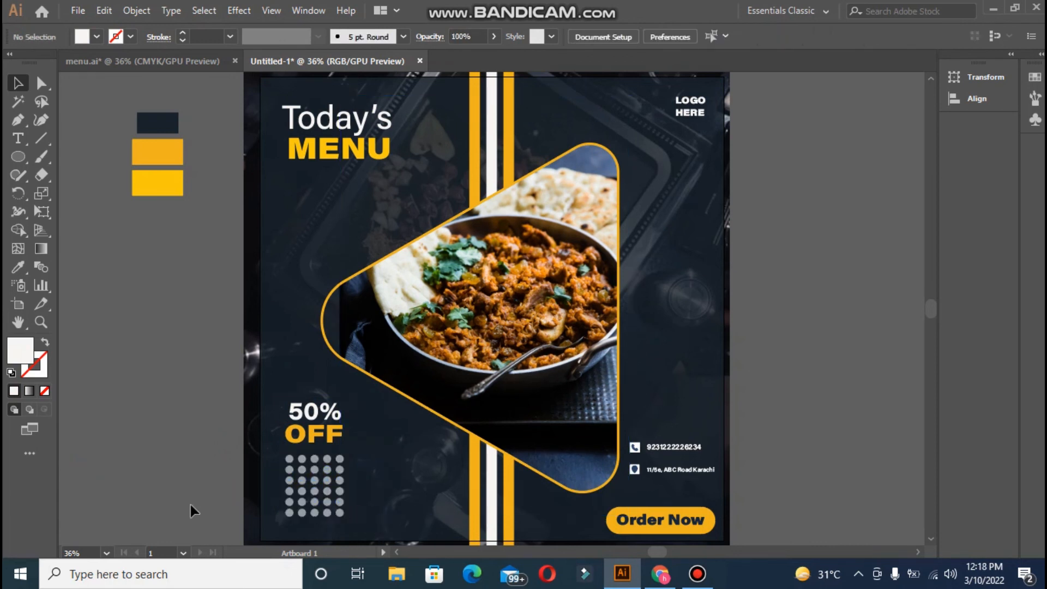
key(l)
drag(695, 187, 700, 202)
- Duplicate the dot into a vertical column down the right edge and nudge it down
click(19, 85)
key(ctrl+d)
key(ctrl+d)
key(ctrl+d)
key(ctrl+d)
key(ctrl+d)
key(ctrl+d)
key(ctrl+d)
key(ctrl+d)
key(ctrl+d)
key(ctrl+d)
key(ctrl+d)
key(ctrl+d)
key(ctrl+d)
key(ctrl+d)
key(ctrl+d)
key(ctrl+d)
key(ctrl+d)
key(ctrl+d)
key(ctrl+d)
key(ctrl+d)
key(ctrl+d)
key(ctrl+d)
key(ctrl+d)
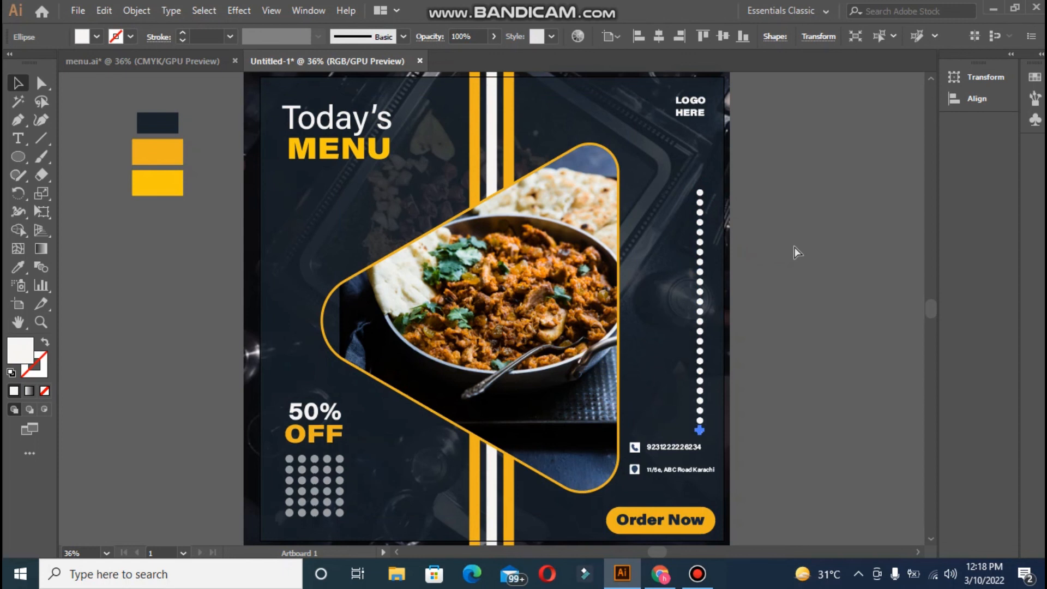
drag(691, 183, 710, 420)
key(Down)
key(Down)
key(Down)
key(Down)
key(Down)
key(Down)
key(Down)
key(Down)
key(Down)
key(Down)
key(Down)
key(Down)
key(Down)
key(Down)
key(Down)
key(Down)
key(Down)
key(Down)
key(Down)
key(Down)
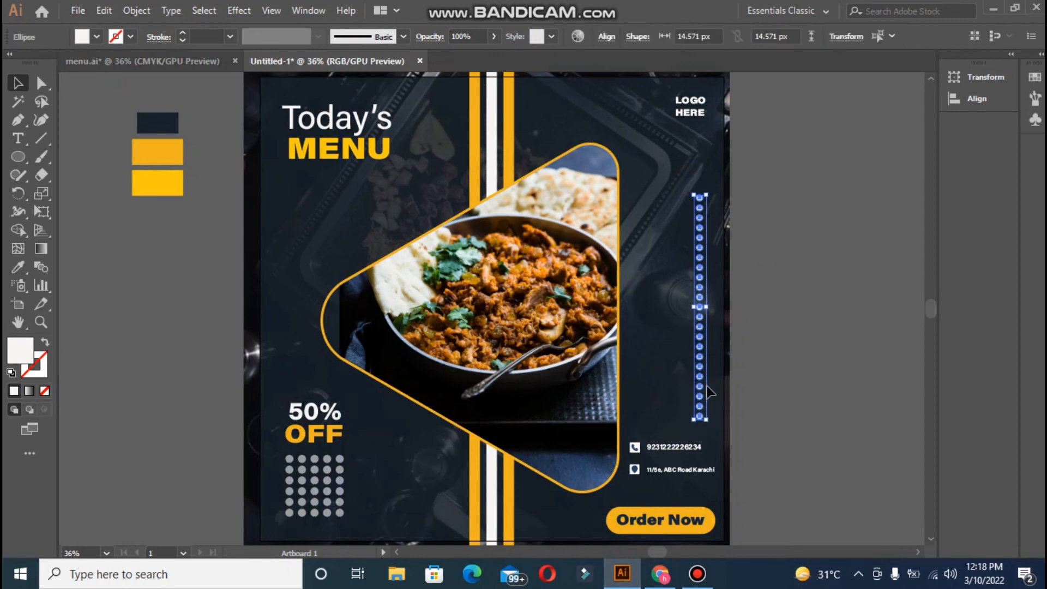
- Set the dot column's opacity to 71%
click(494, 37)
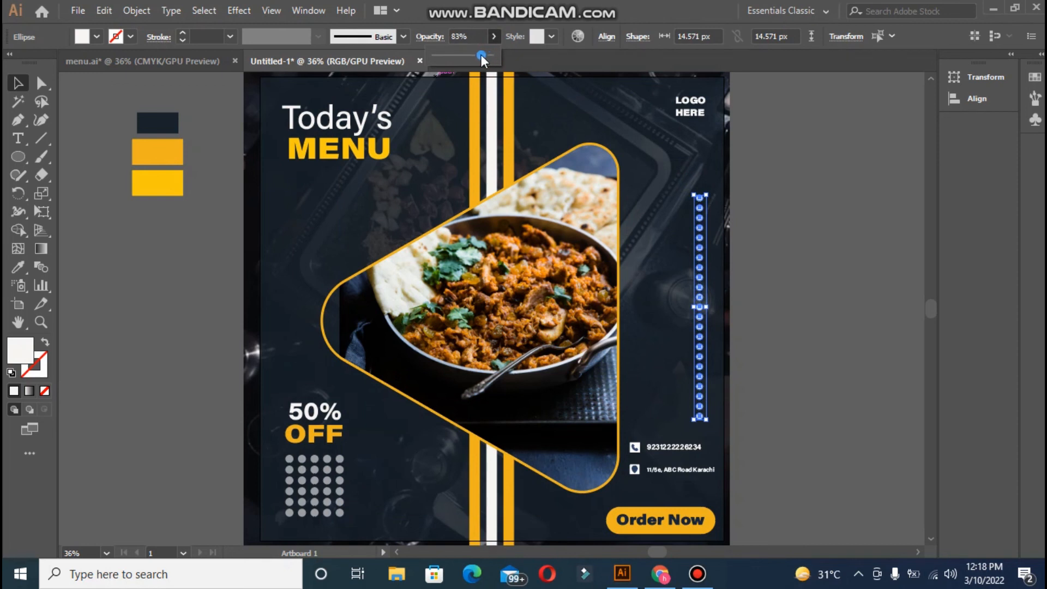
click(785, 167)
drag(685, 188, 711, 410)
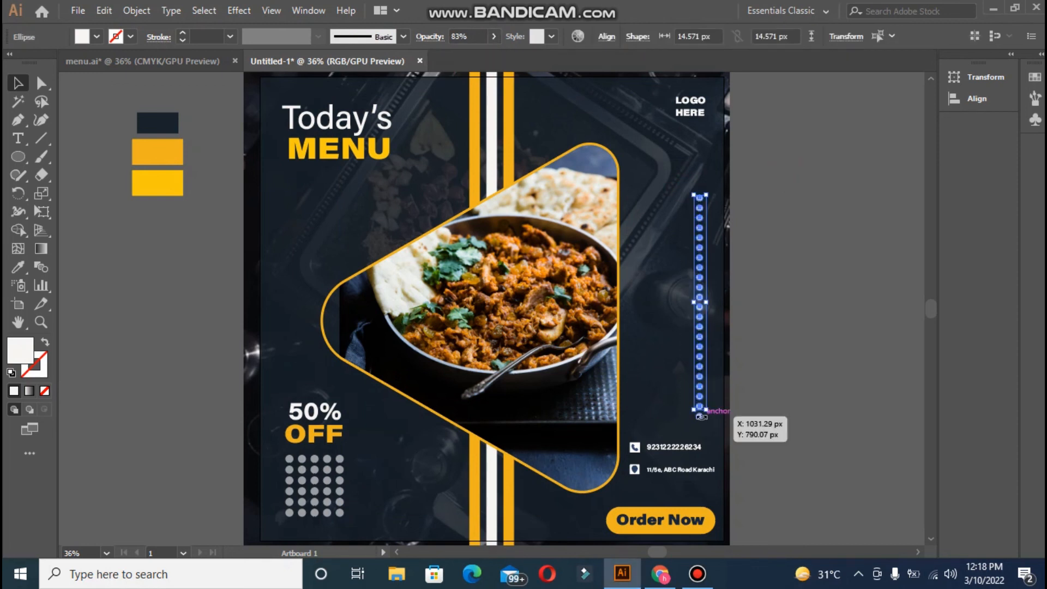
click(766, 416)
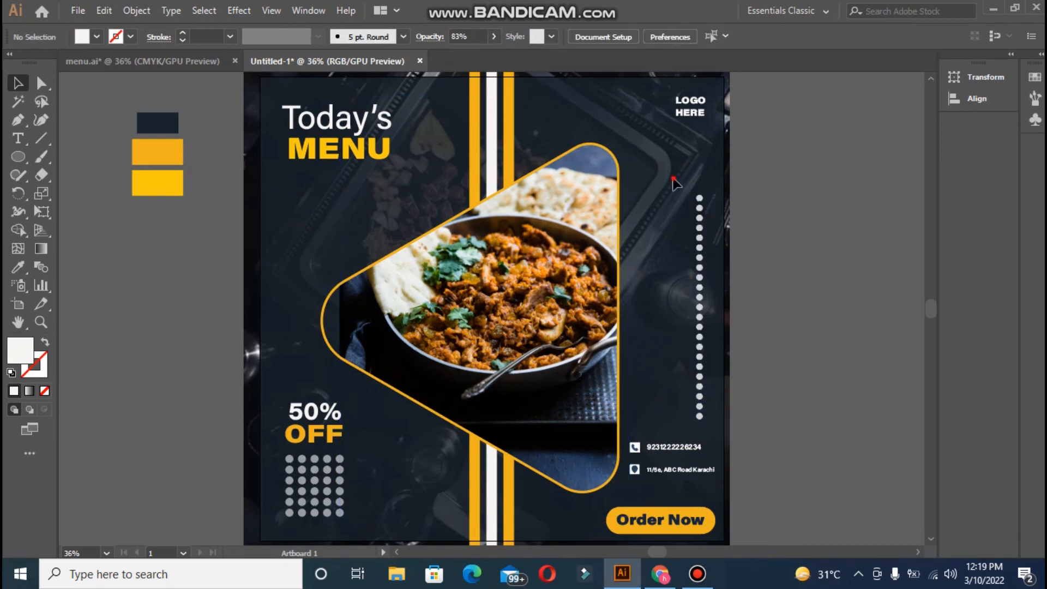
drag(676, 184, 707, 442)
click(494, 36)
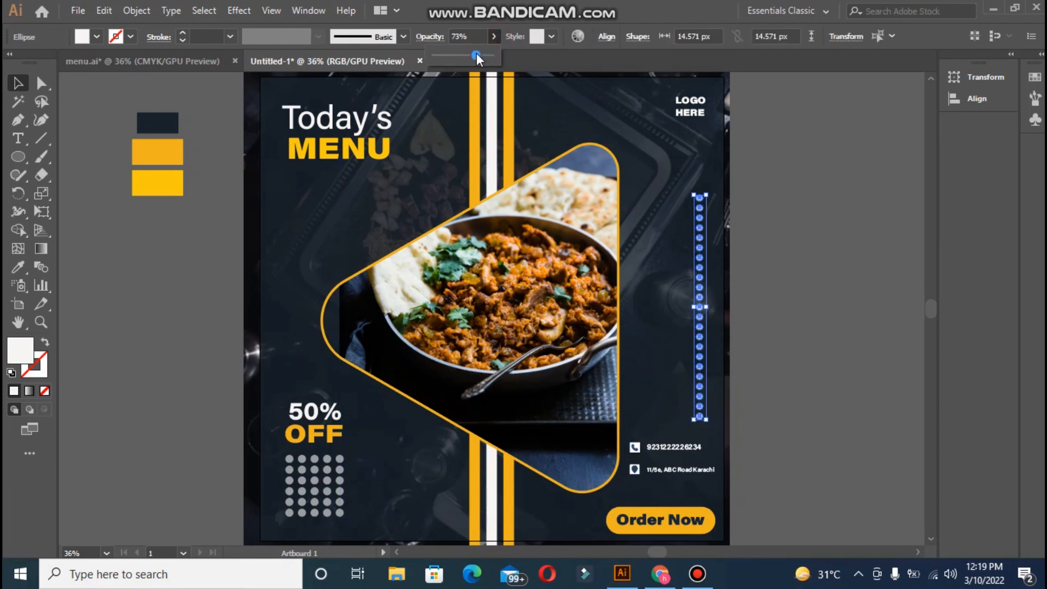
drag(476, 53, 475, 54)
click(825, 148)
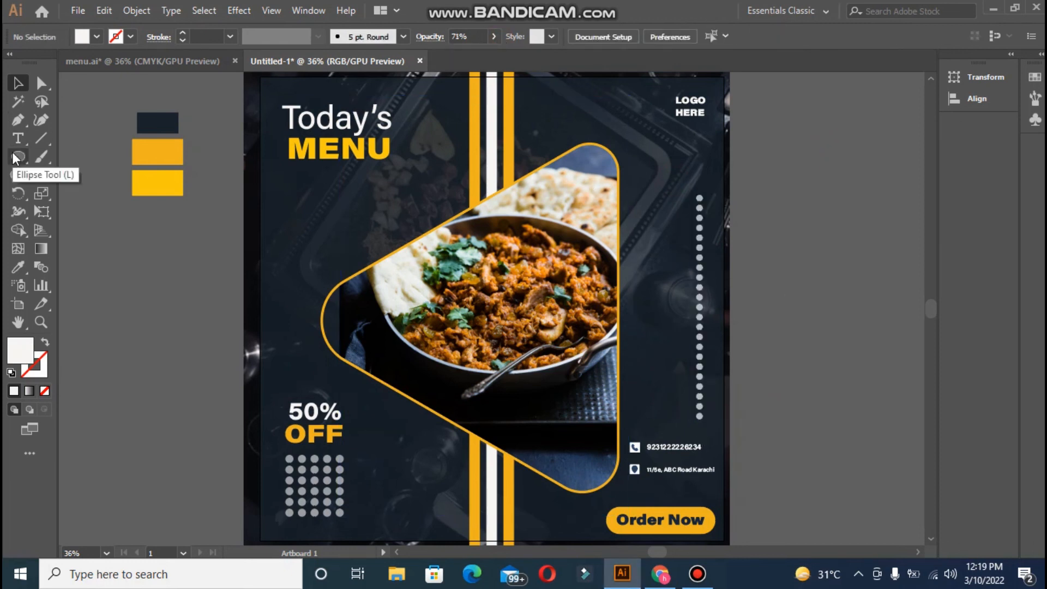
click(666, 508)
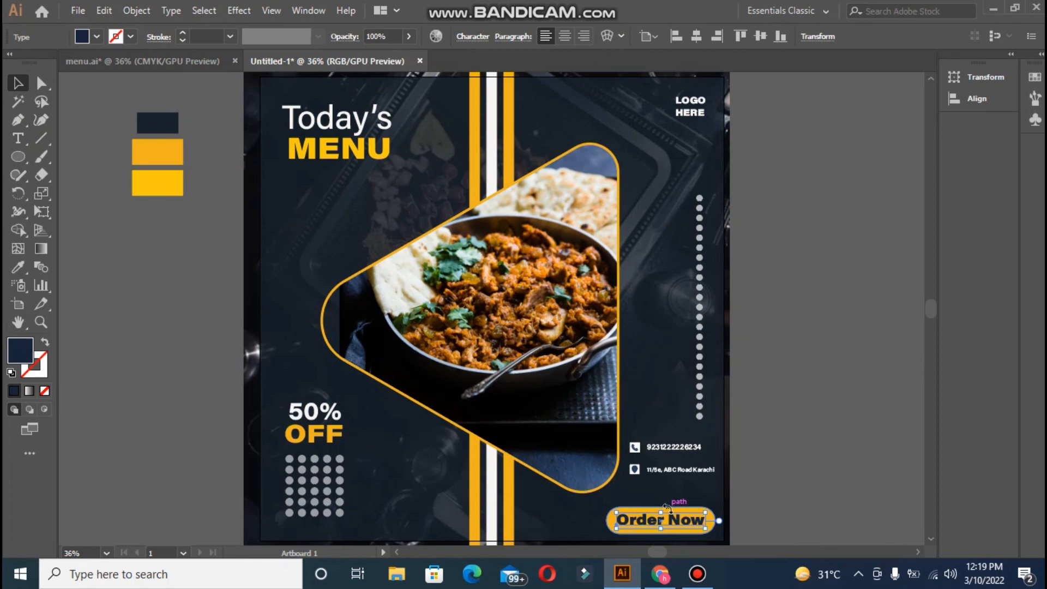
- Group the yellow button shape with its Order Now text and nudge it up
click(722, 528)
click(622, 524)
shift+click(682, 518)
key(ctrl+g)
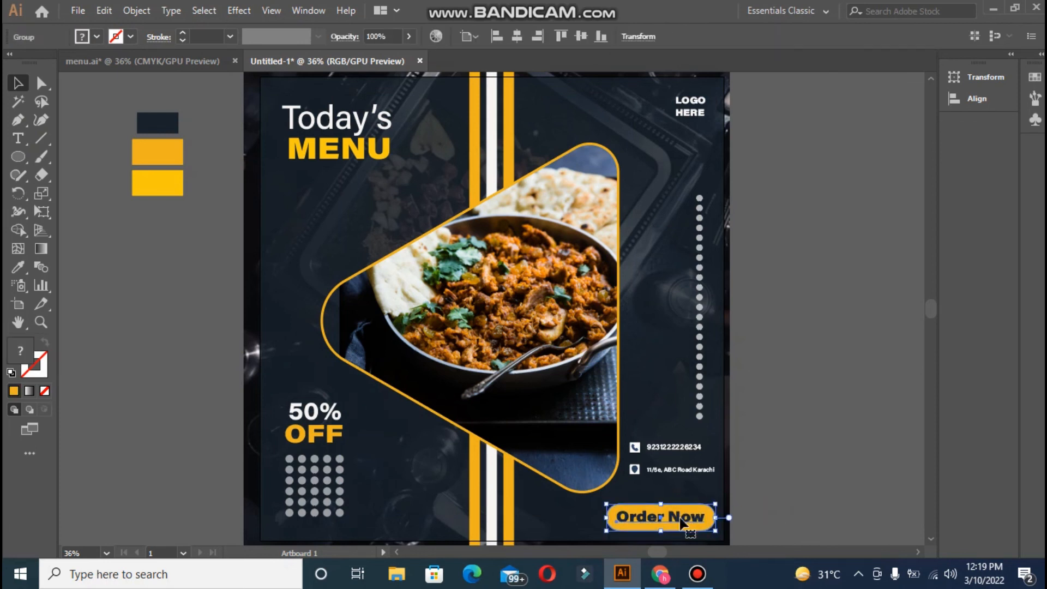
drag(682, 521, 682, 518)
click(830, 441)
- Draw an artboard-sized rectangle and make a clipping mask of all the artwork
key(m)
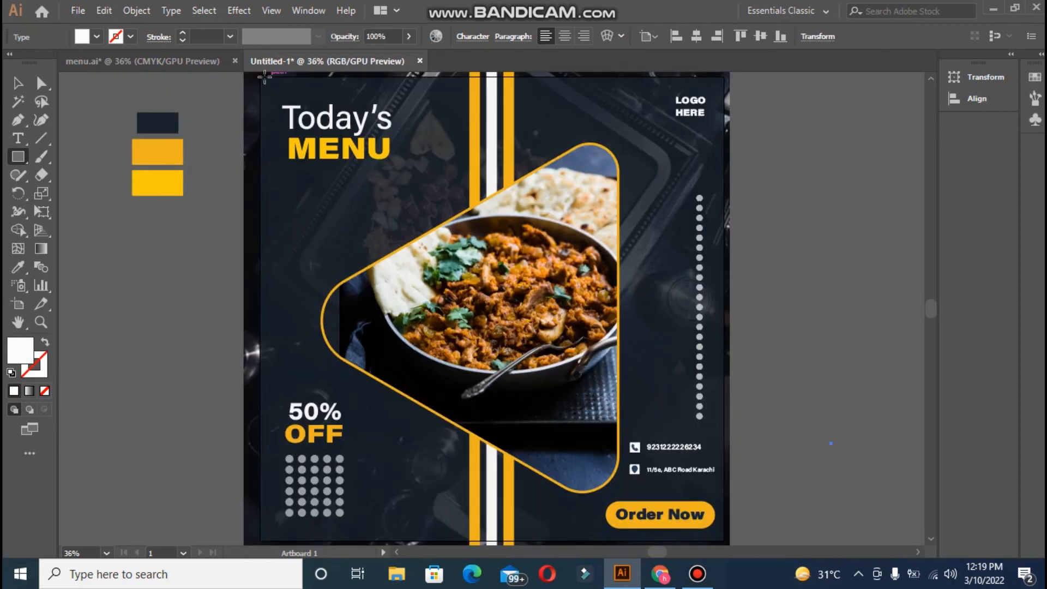
drag(264, 77, 722, 541)
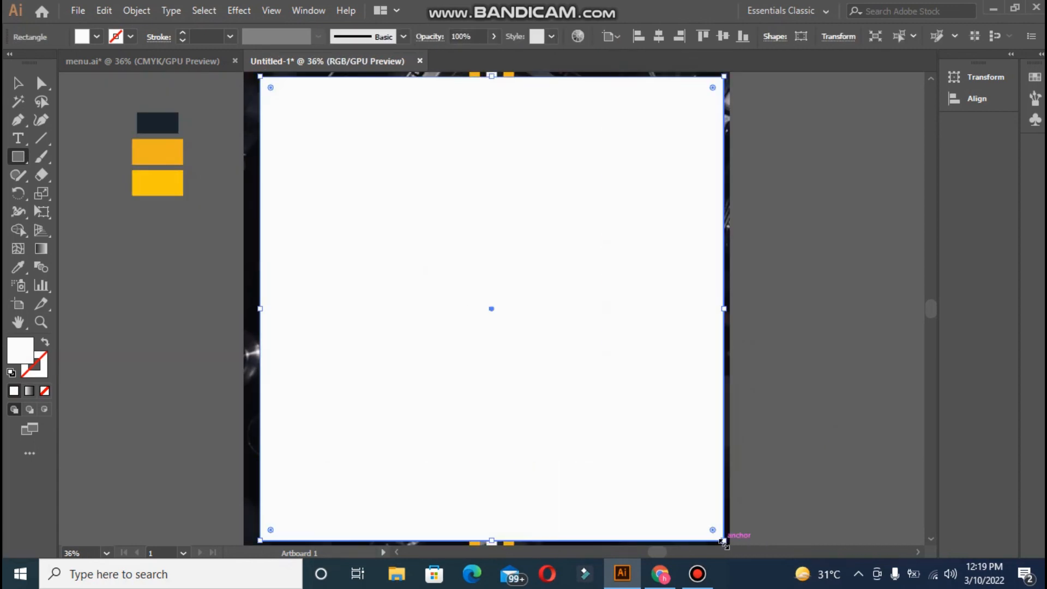
key(ctrl+a)
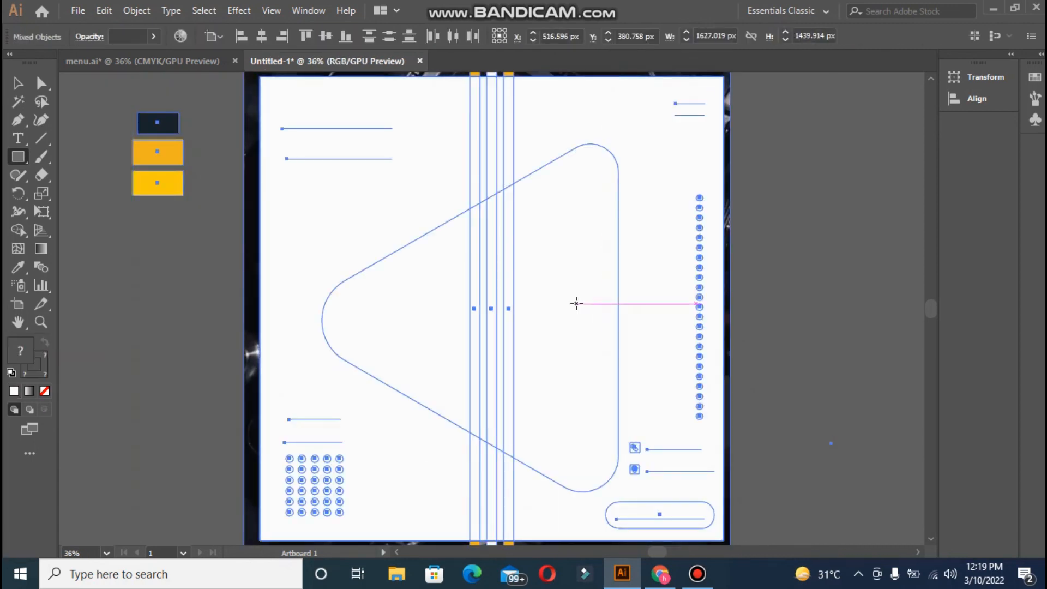
key(v)
right_click(352, 218)
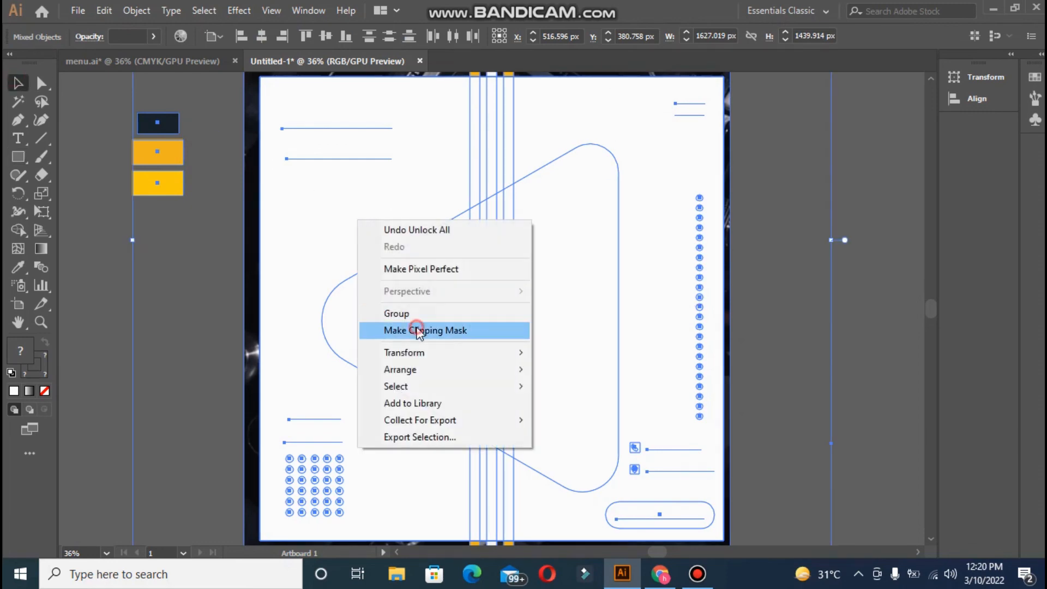
click(406, 329)
click(241, 252)
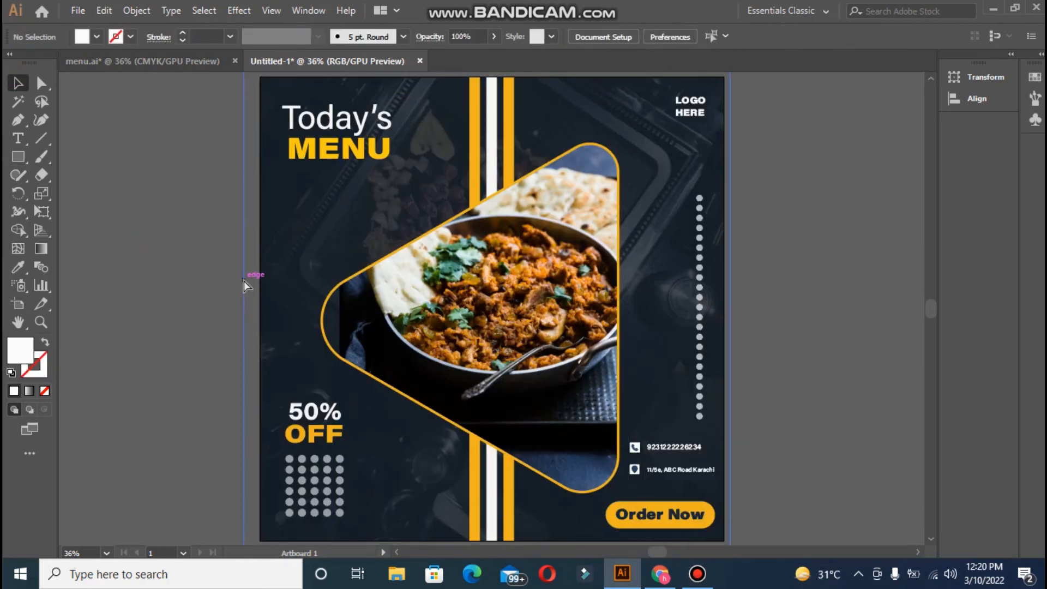
- Open File > Export > Save for Web (Legacy) to preview the poster as PNG-24
key(ctrl+minus)
click(78, 10)
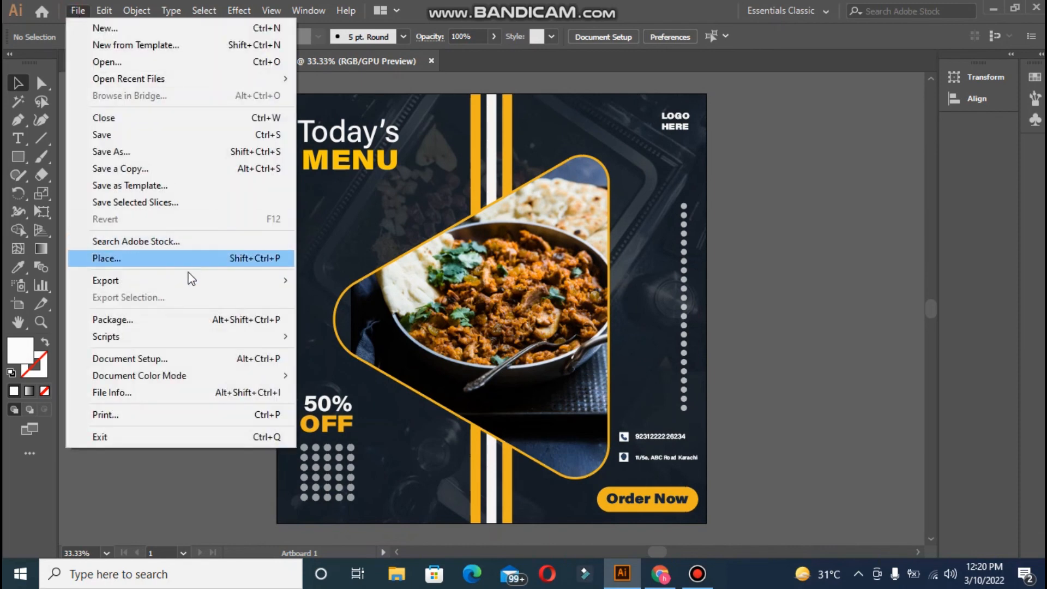
mouse_move(197, 279)
click(342, 312)
key(ctrl+0)
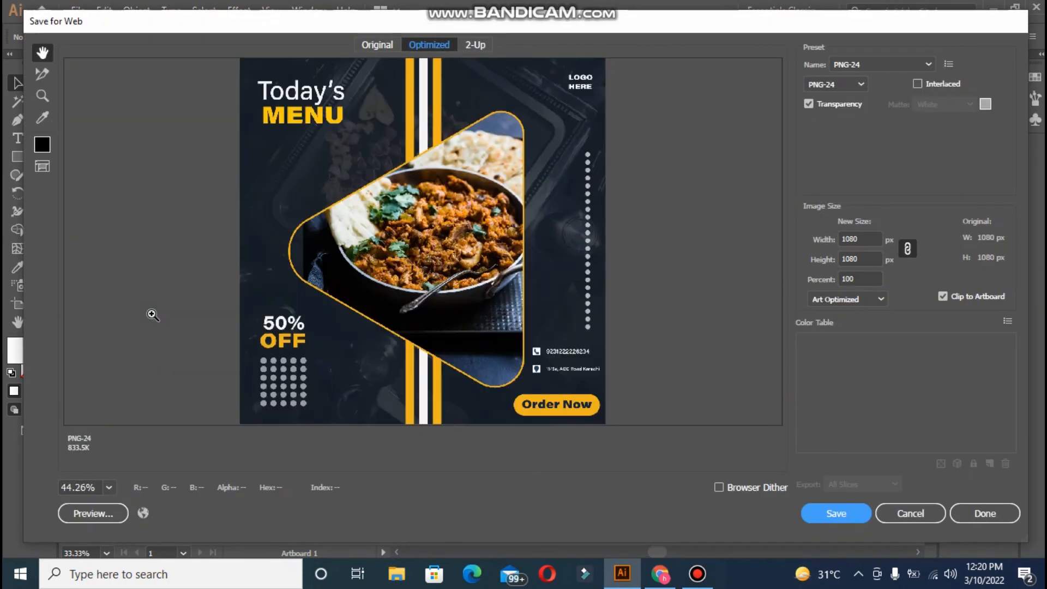